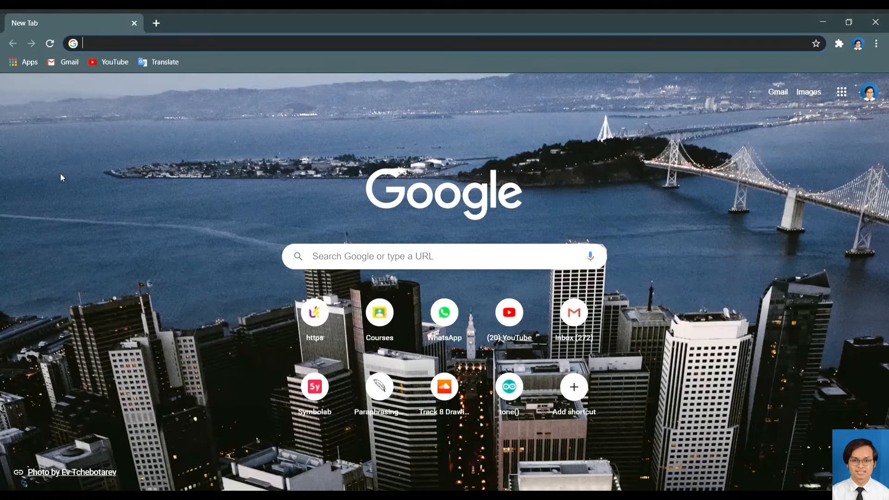
Search Google for 'drive' and open the Google Drive sign-in result.
click(368, 258)
text(drive)
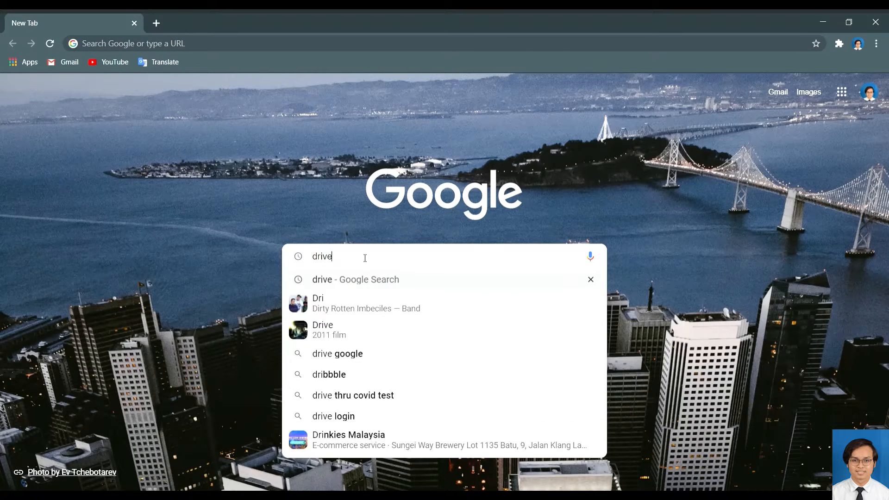
key(Return)
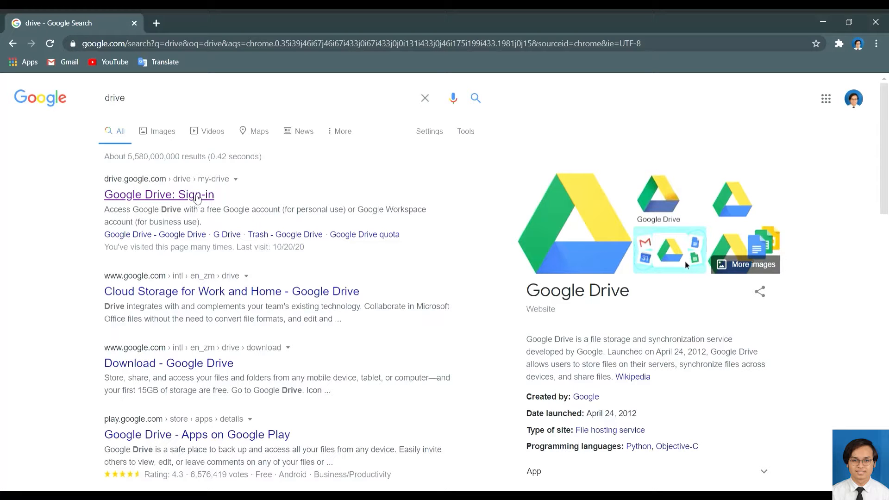
click(197, 196)
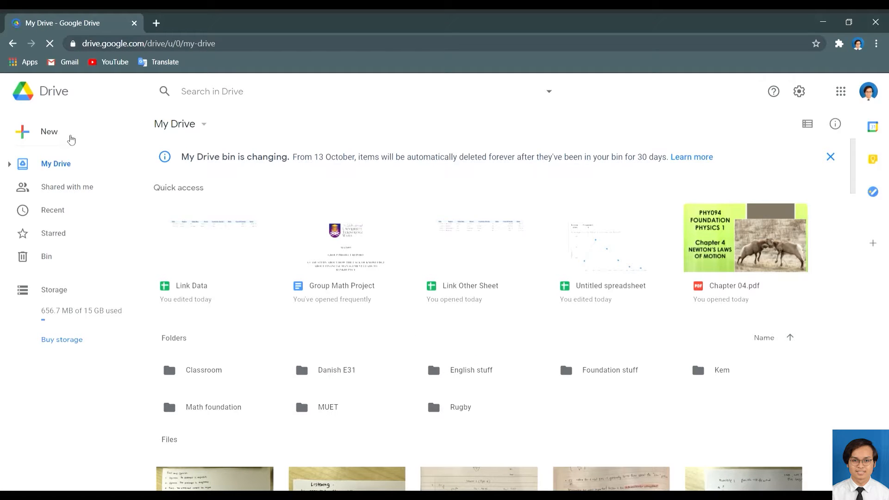
Create a blank Google Sheets spreadsheet, then close its tab.
click(71, 140)
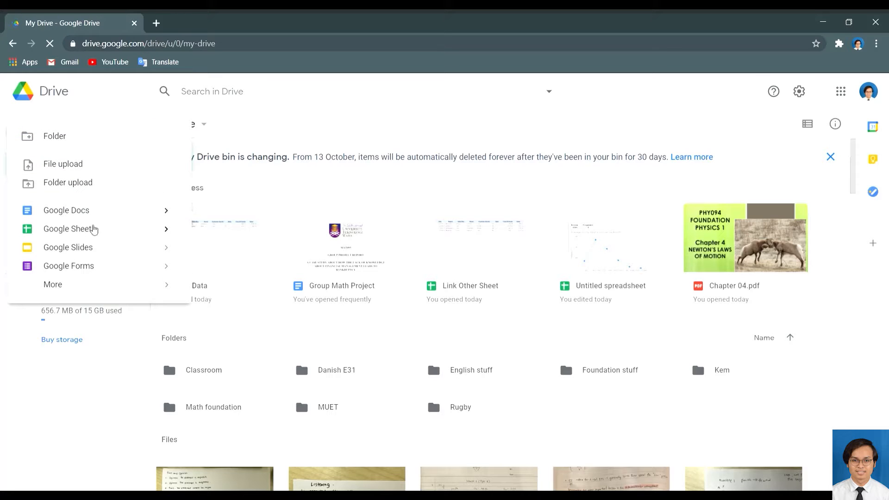
mouse_move(165, 230)
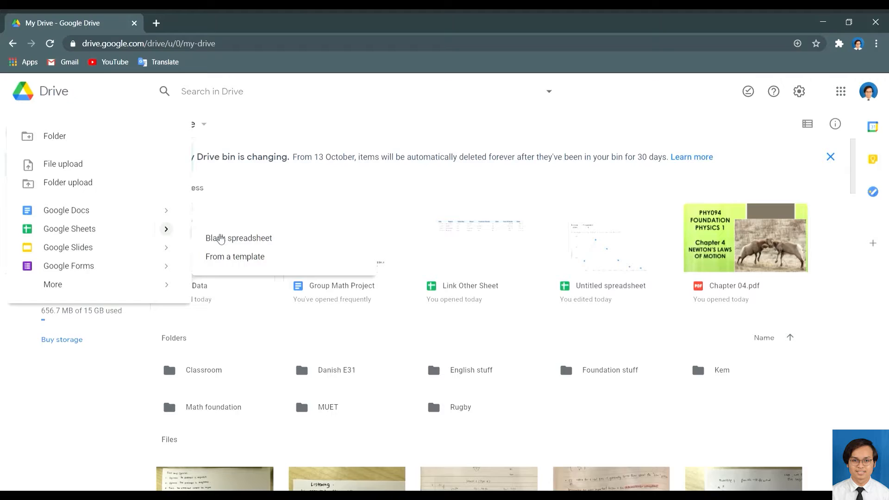
click(221, 238)
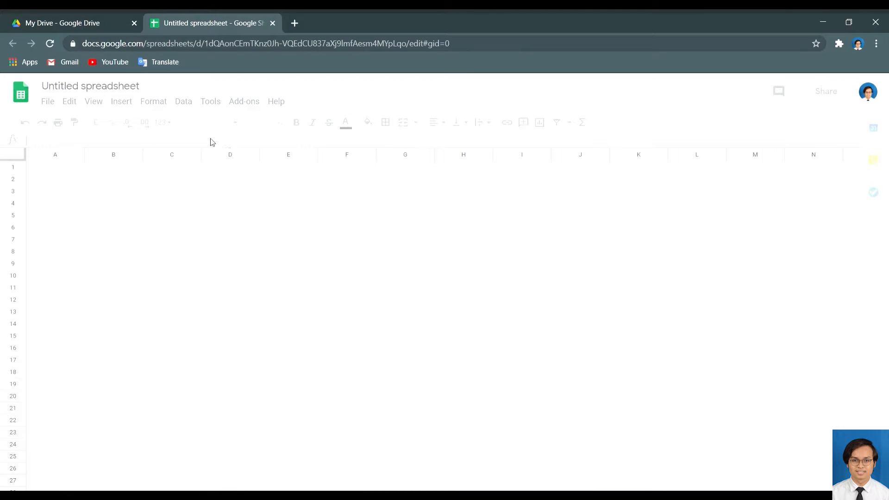
click(273, 23)
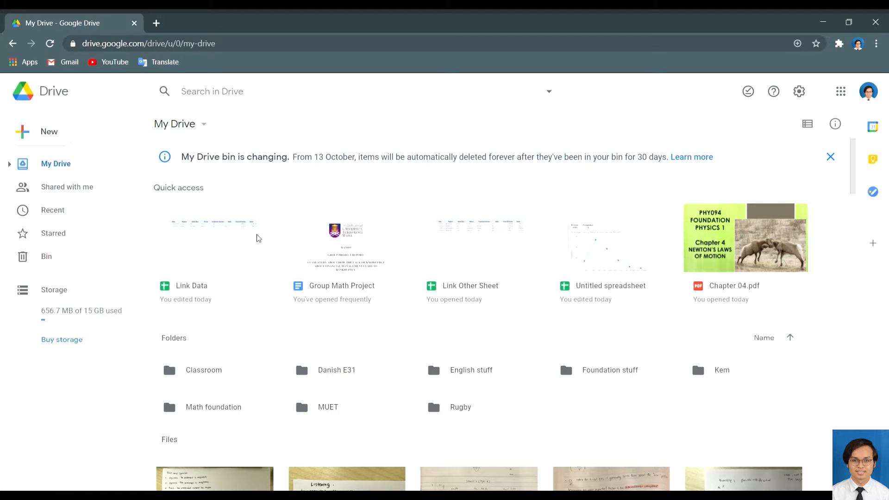
Open the Link Other Sheet and Link Data spreadsheets from Quick access.
double_click(459, 230)
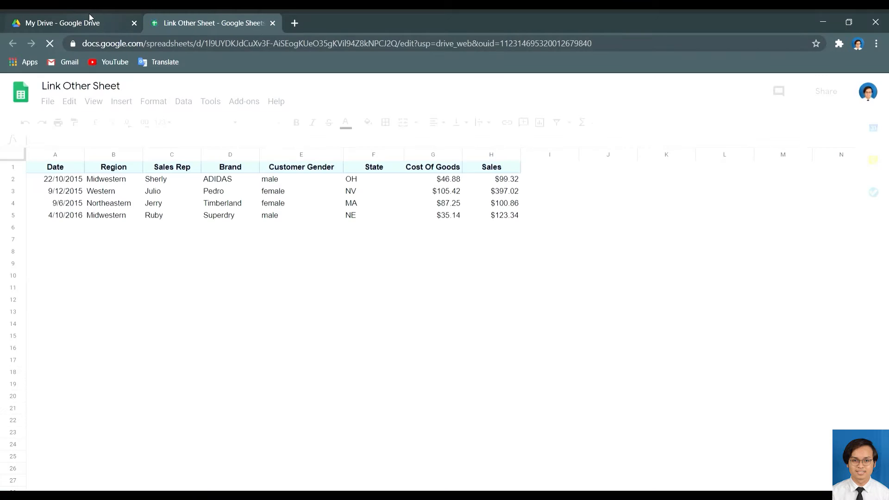
click(89, 14)
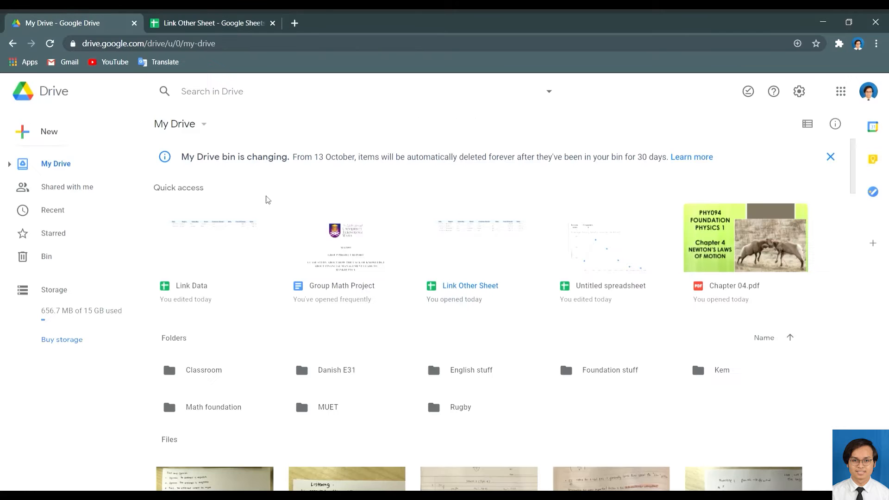
double_click(232, 229)
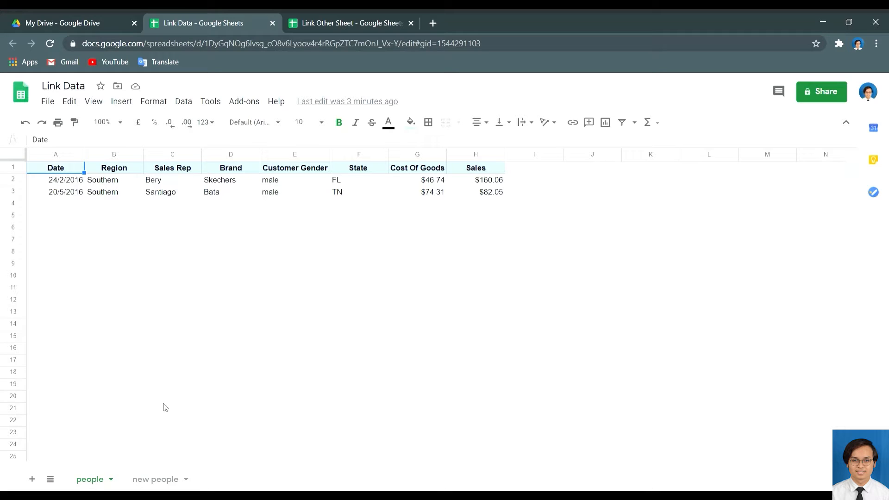
Compare the sales rows on Link Data's people and new people sheets.
click(153, 480)
click(97, 478)
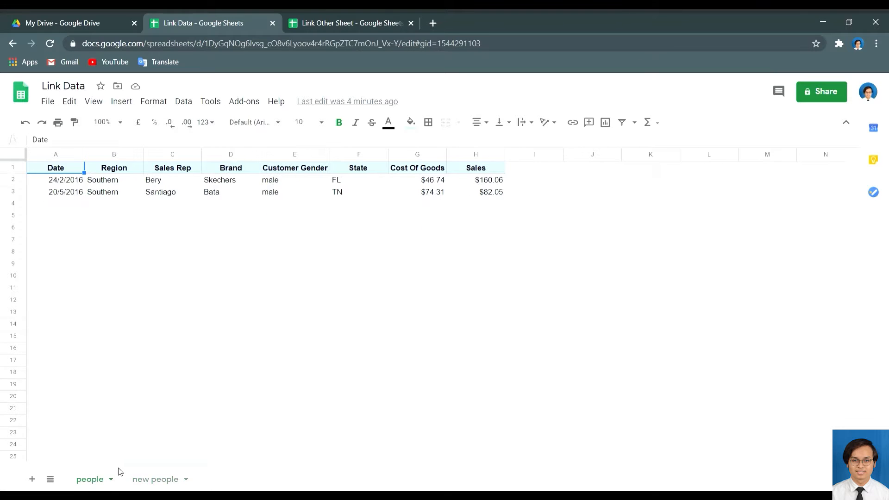
click(155, 478)
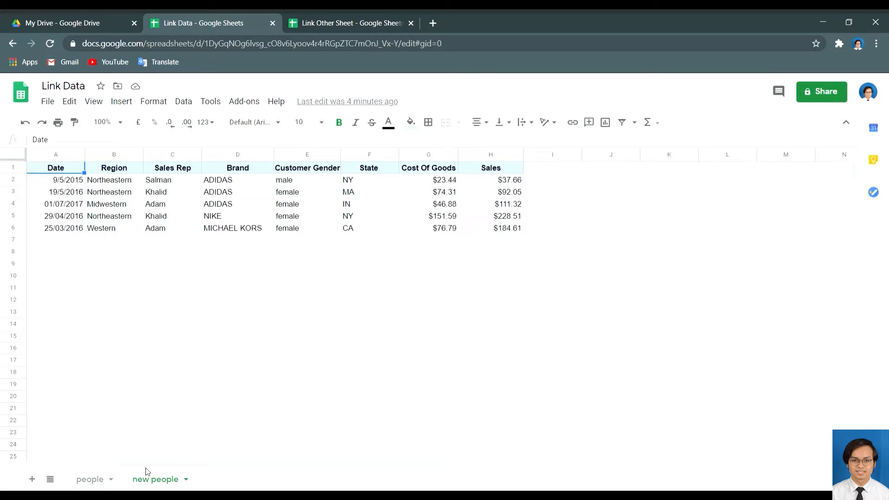
click(100, 483)
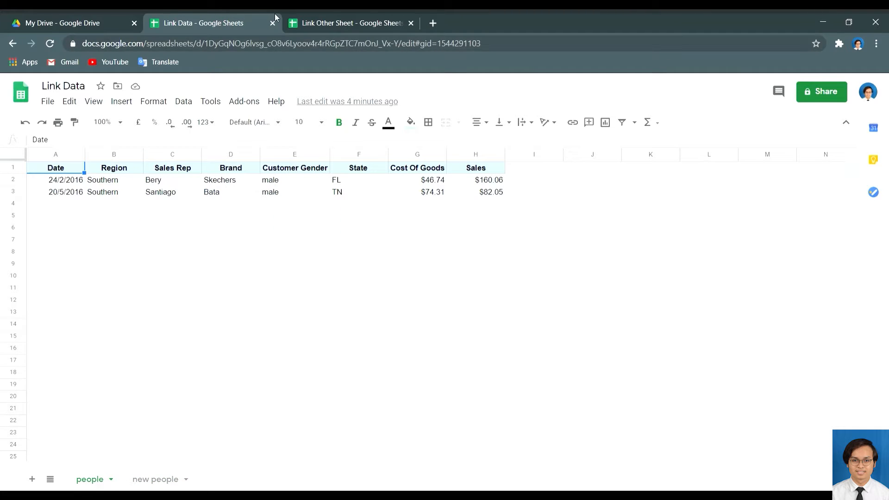
Compare the data with the Link Other Sheet spreadsheet, finishing on the new people sheet.
click(327, 13)
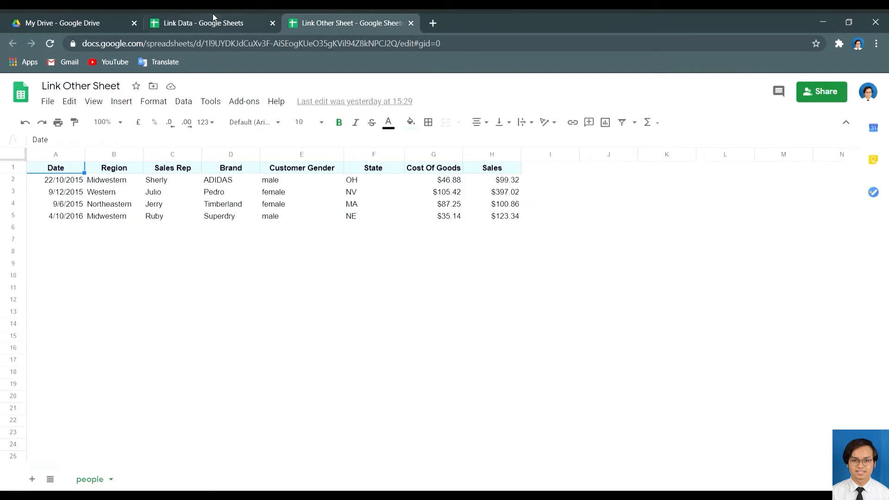
click(213, 13)
click(346, 13)
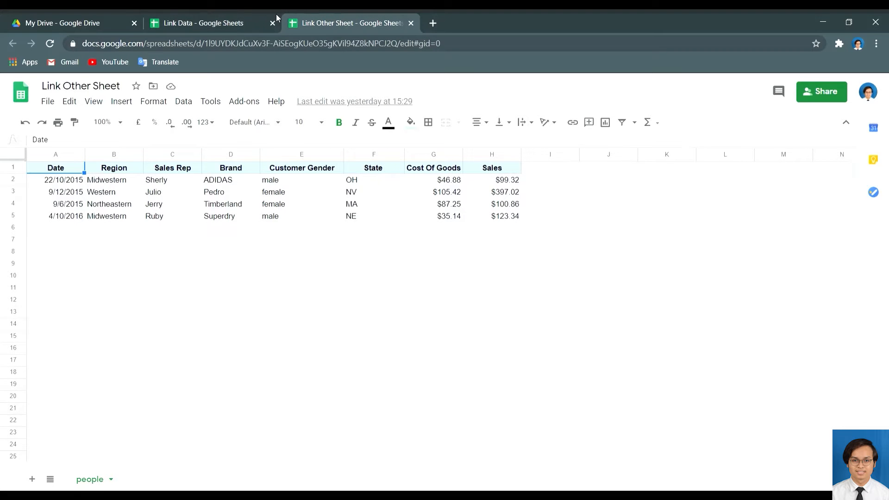
click(242, 15)
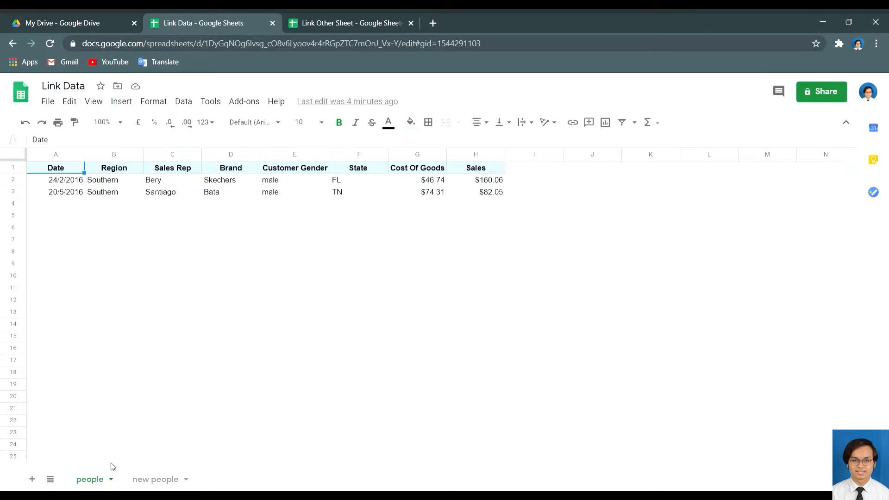
click(157, 481)
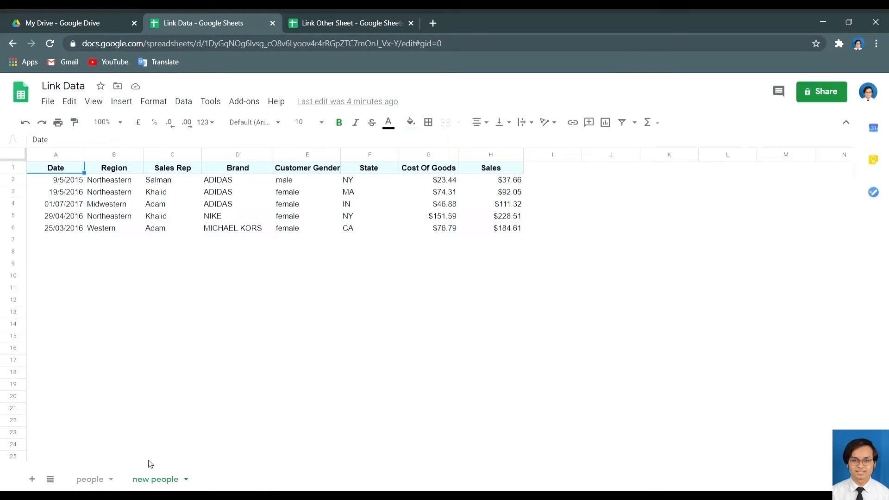
Add a new sheet renamed 'summary', then return to the people sheet.
click(32, 480)
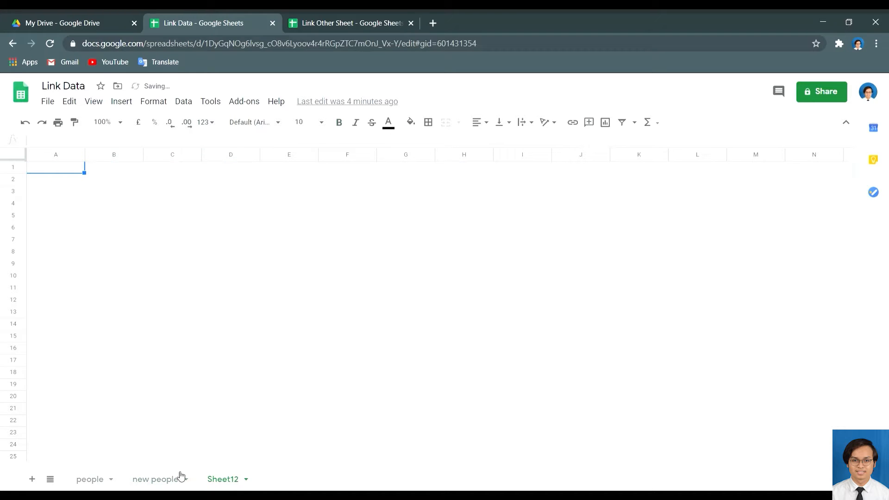
click(245, 479)
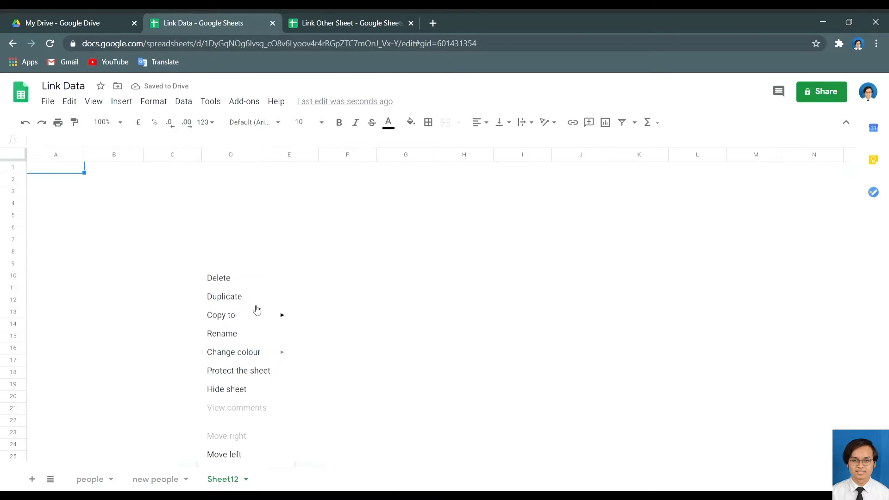
click(241, 335)
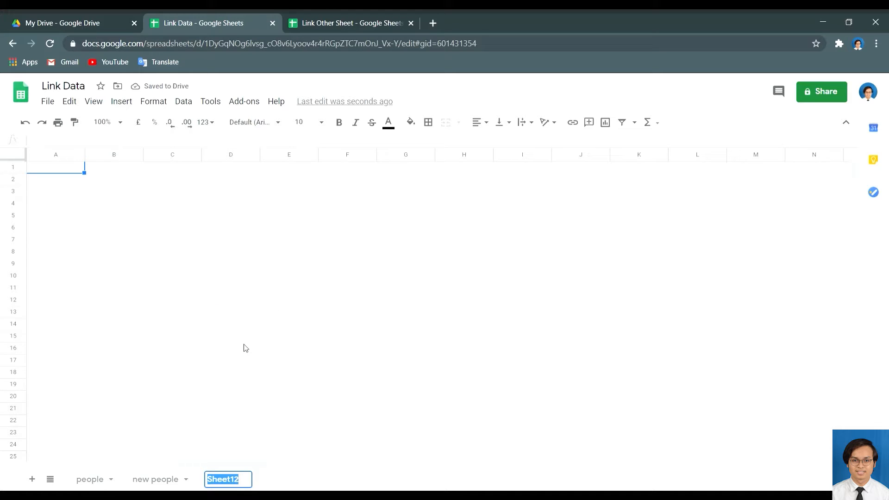
text(summa)
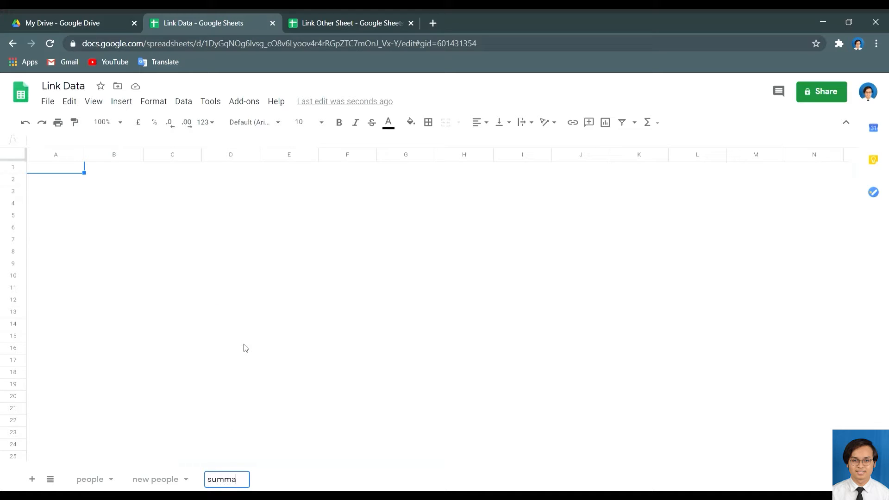
text(ry)
key(Return)
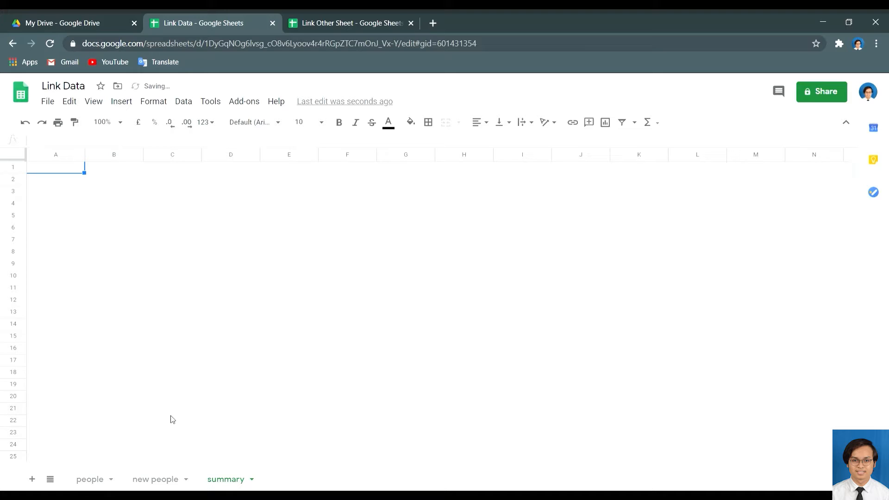
click(99, 479)
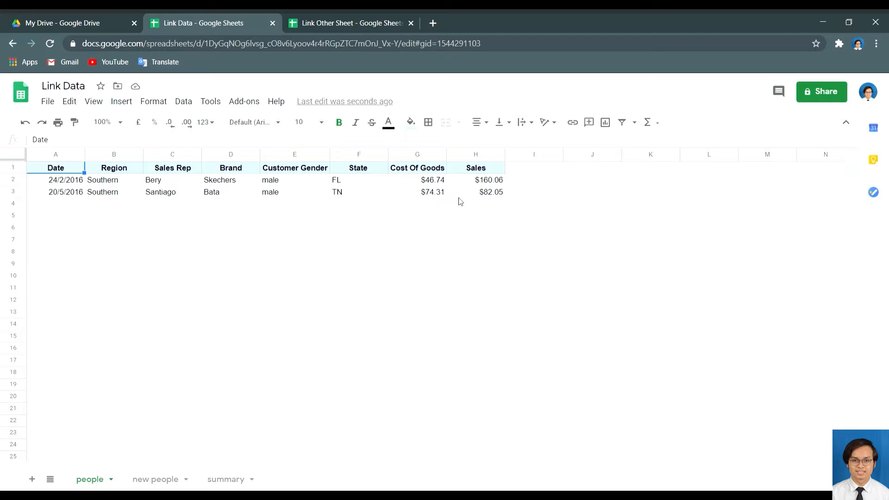
Enter =SUM(H2:H3) in H4 of the people sheet, totalling Sales at $242.11.
click(168, 481)
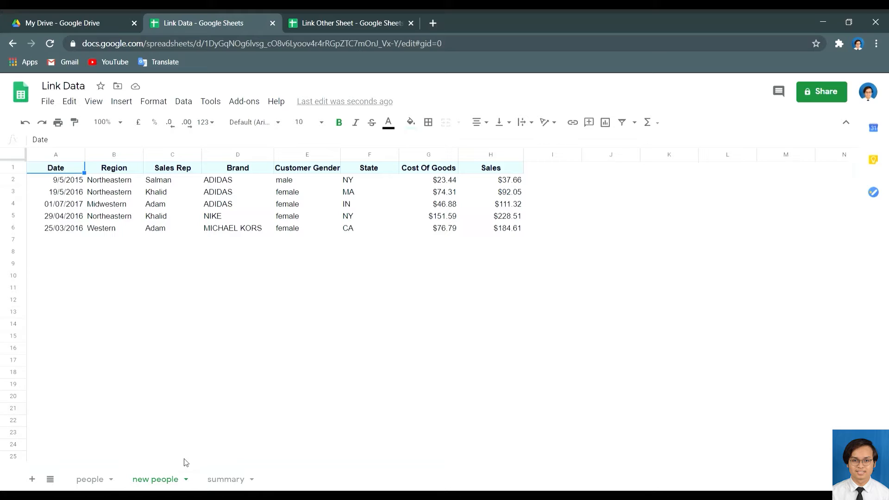
click(88, 479)
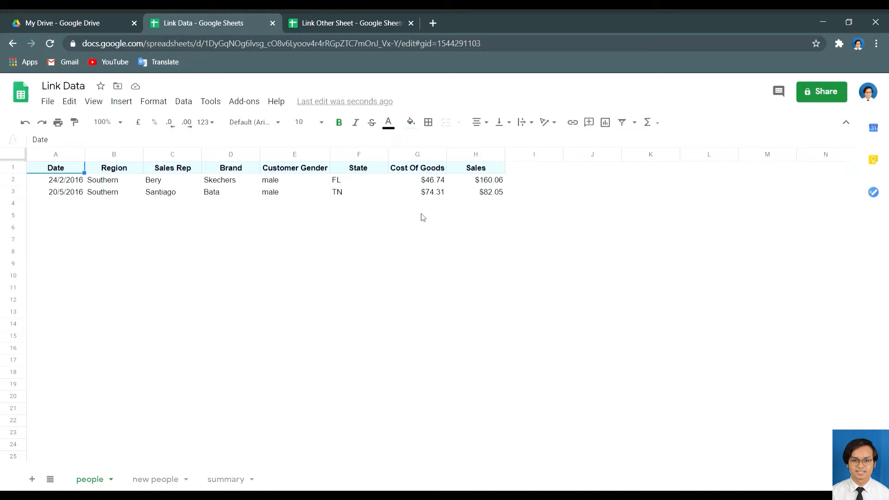
click(472, 205)
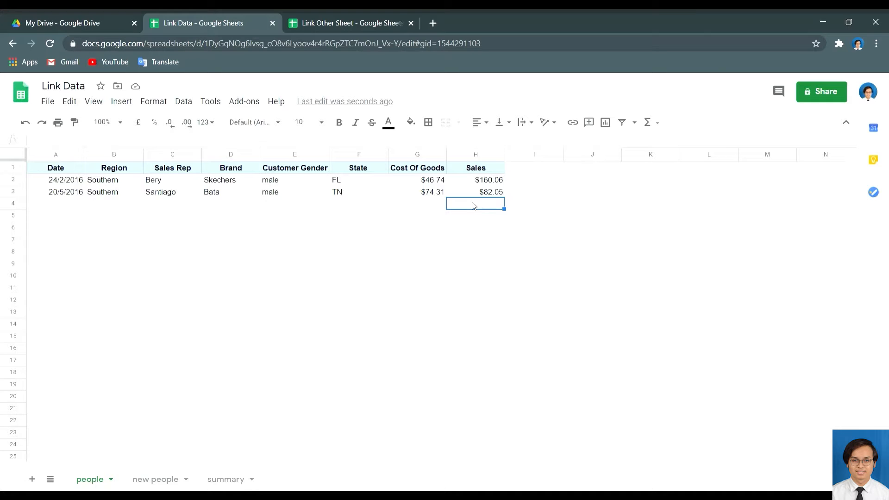
text(=)
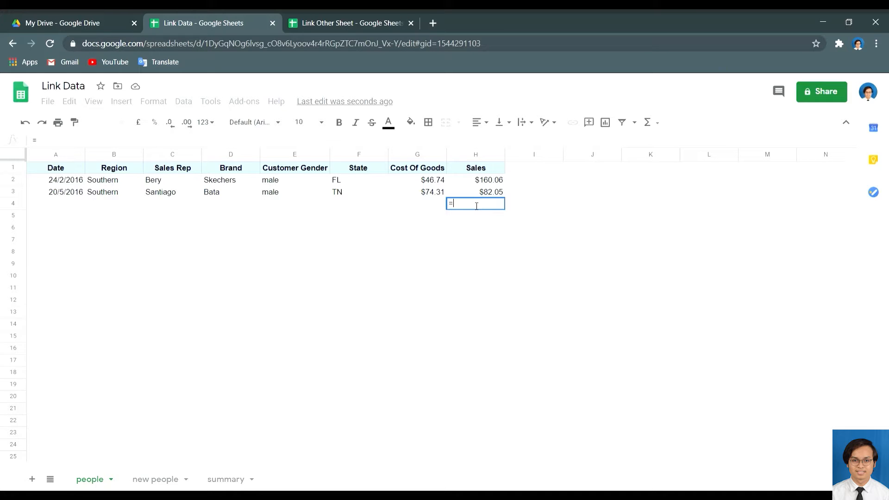
text(SUM)
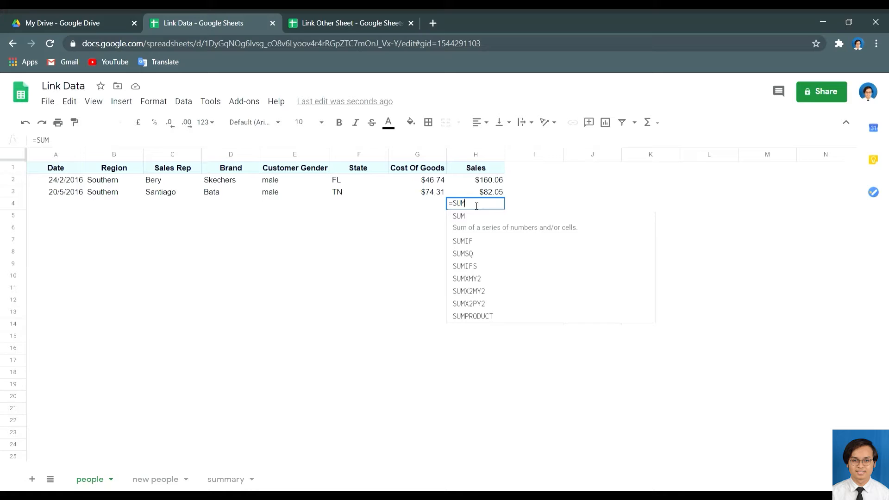
text(()
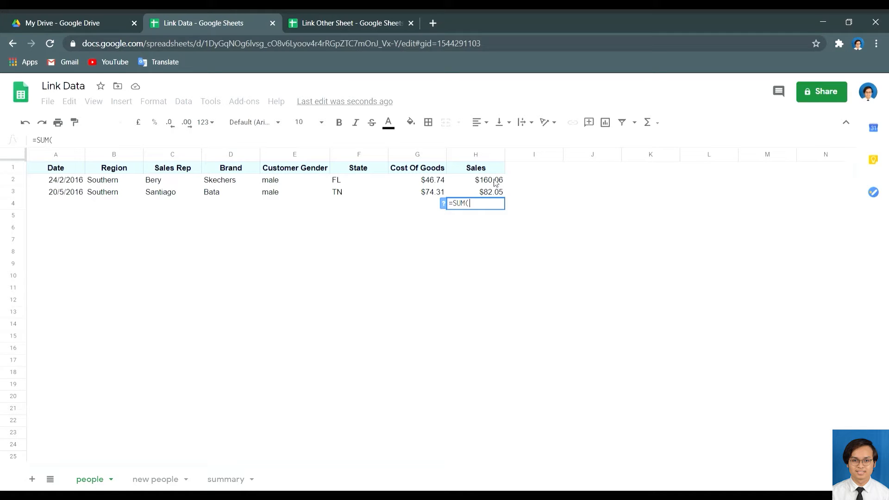
drag(495, 182, 501, 199)
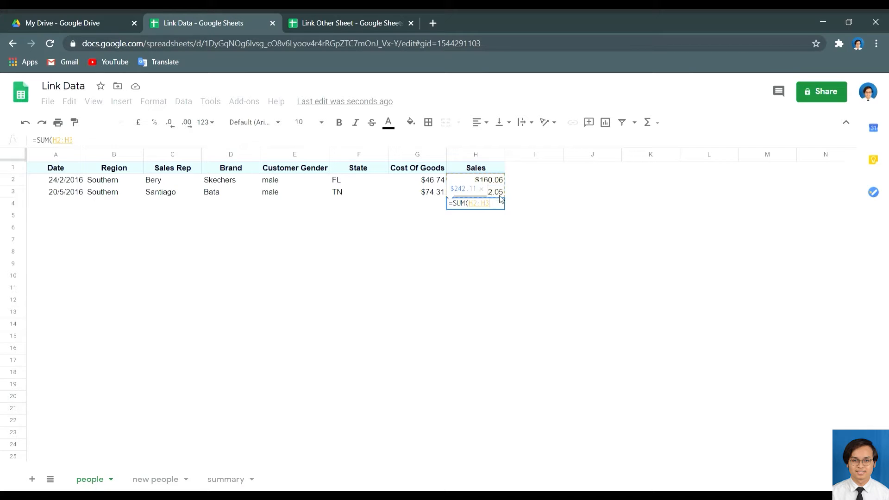
text())
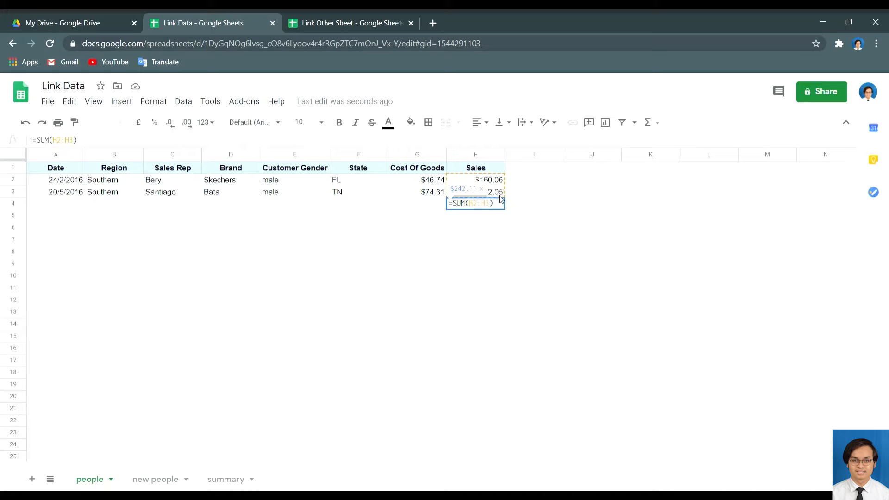
key(Return)
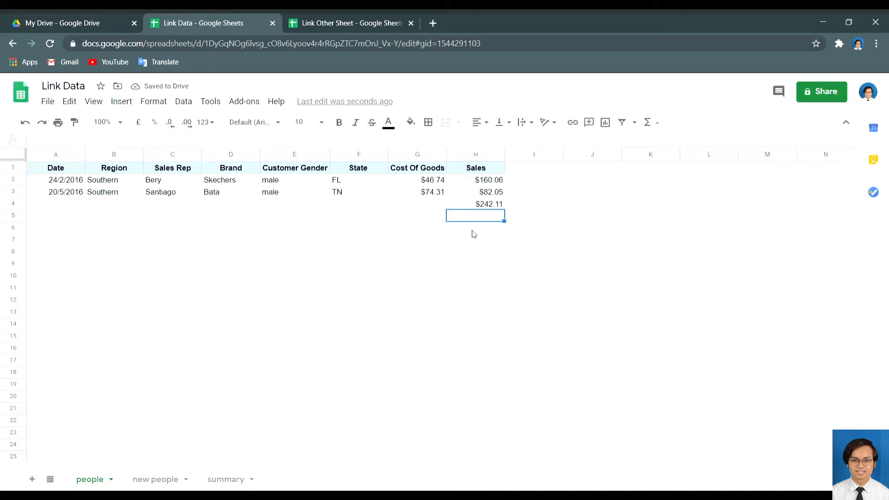
click(146, 480)
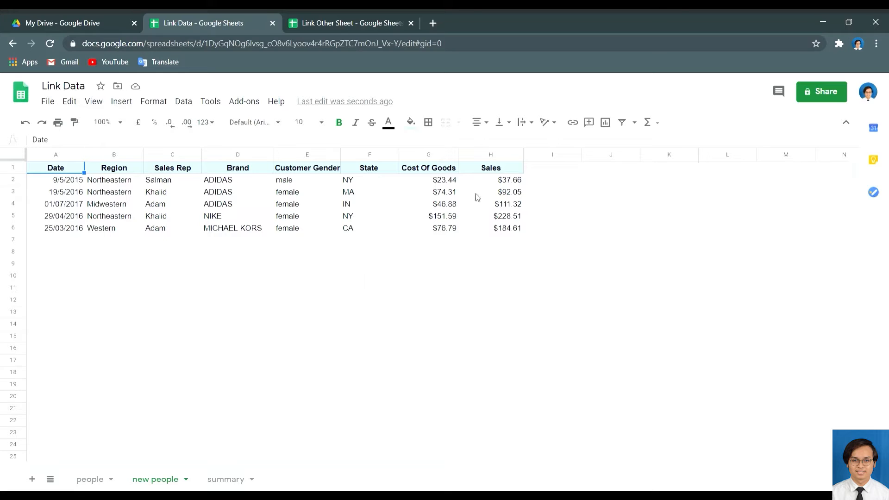
Enter =SUM(H2:H6) in H7 of the new people sheet, totalling Sales at $654.15.
click(492, 241)
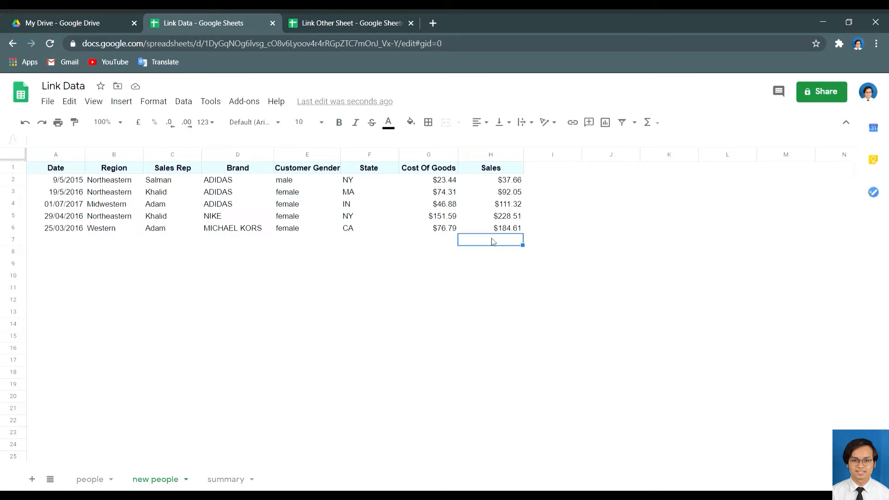
text(=SUM()
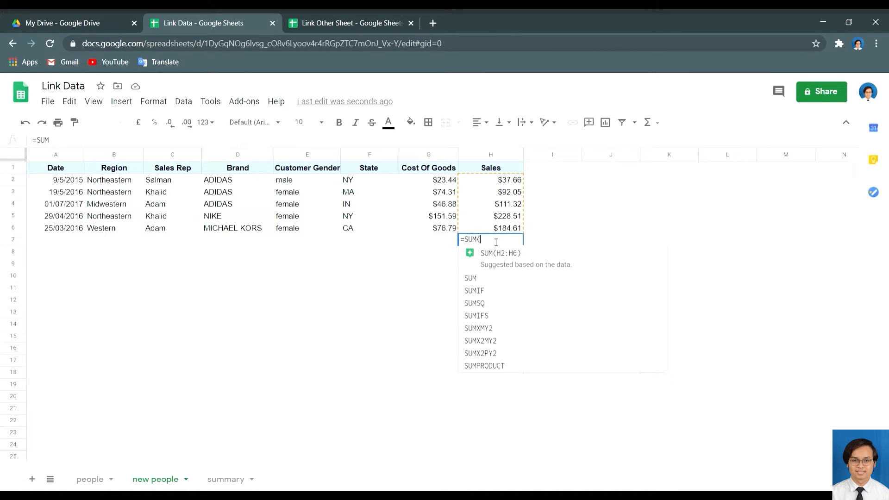
click(516, 180)
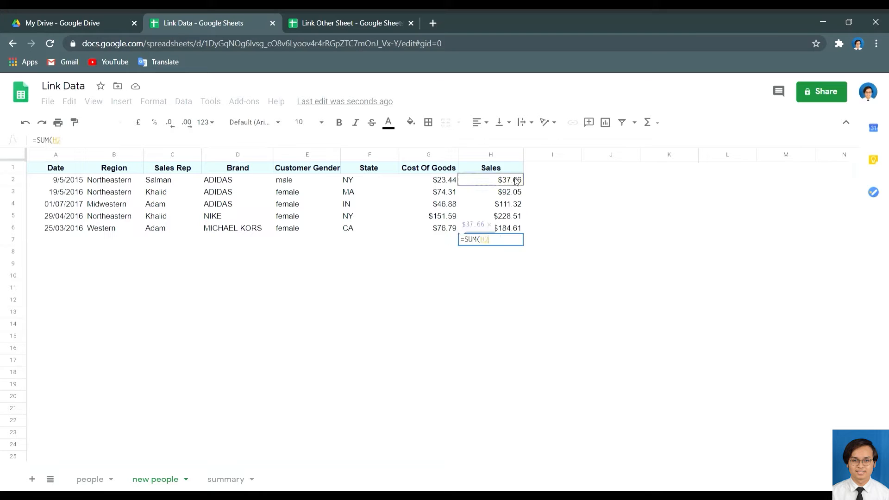
drag(517, 180, 513, 227)
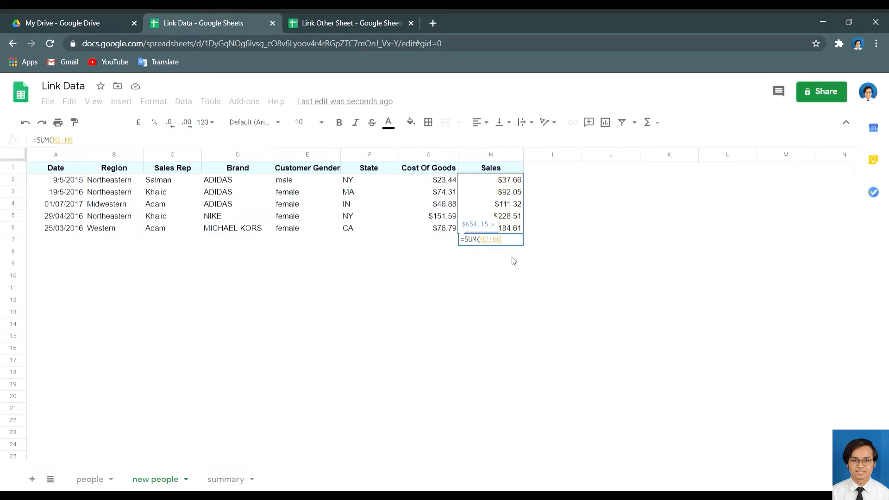
text())
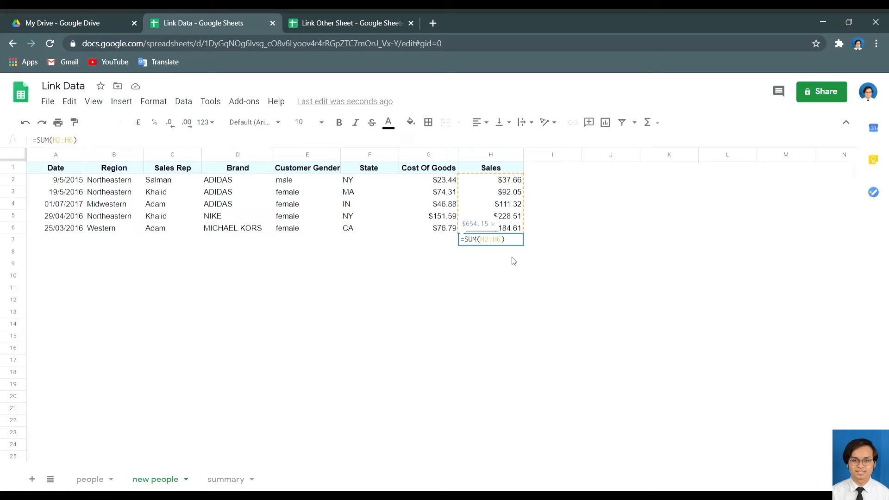
key(Return)
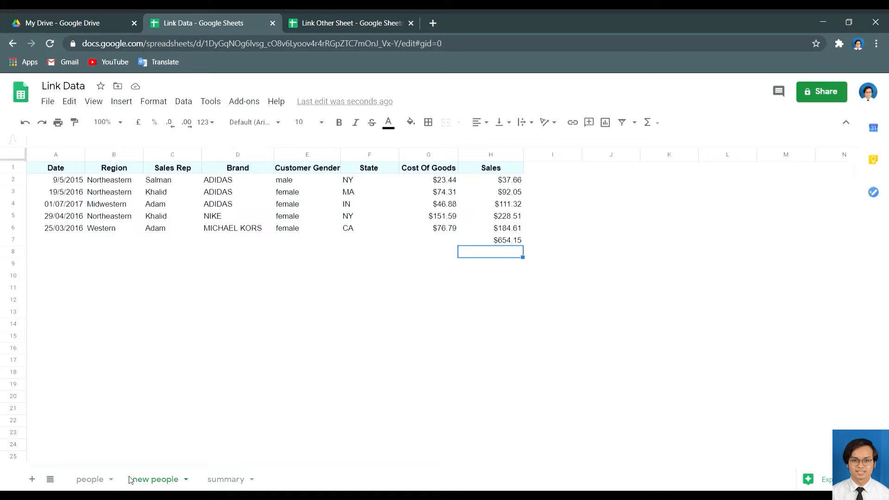
click(90, 480)
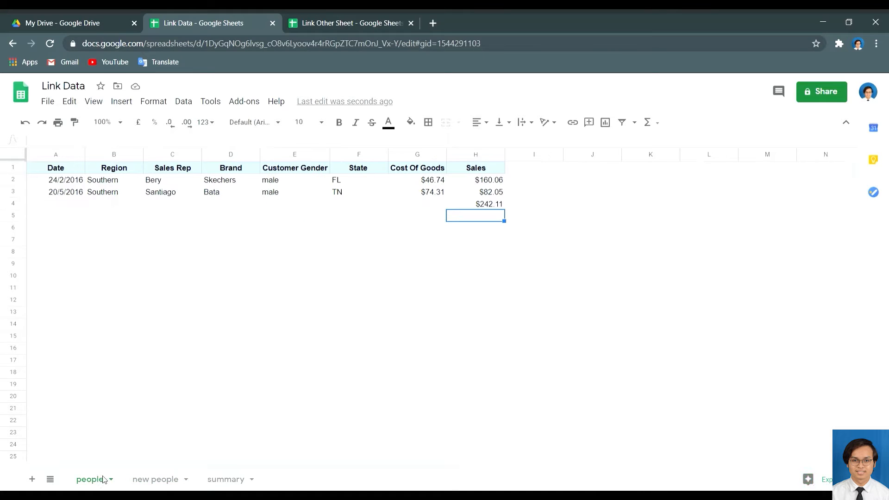
On the summary sheet, type 'people' in A1 and 'new people' in A2.
click(157, 480)
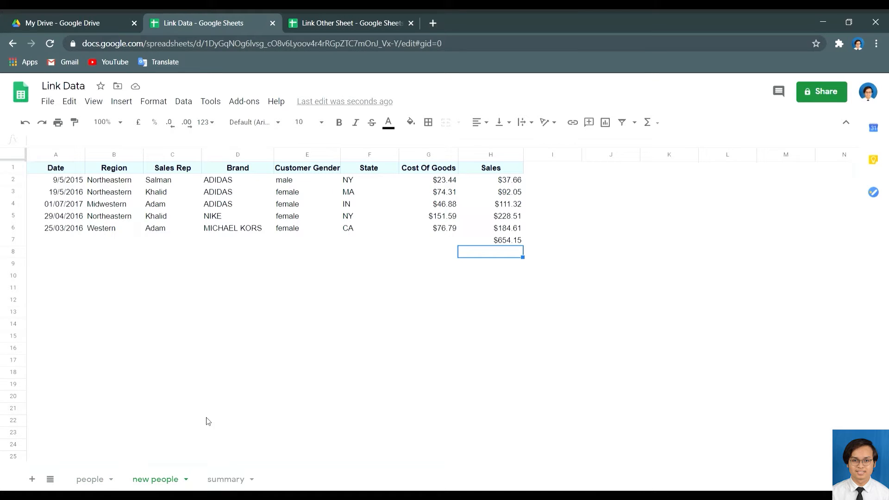
click(228, 480)
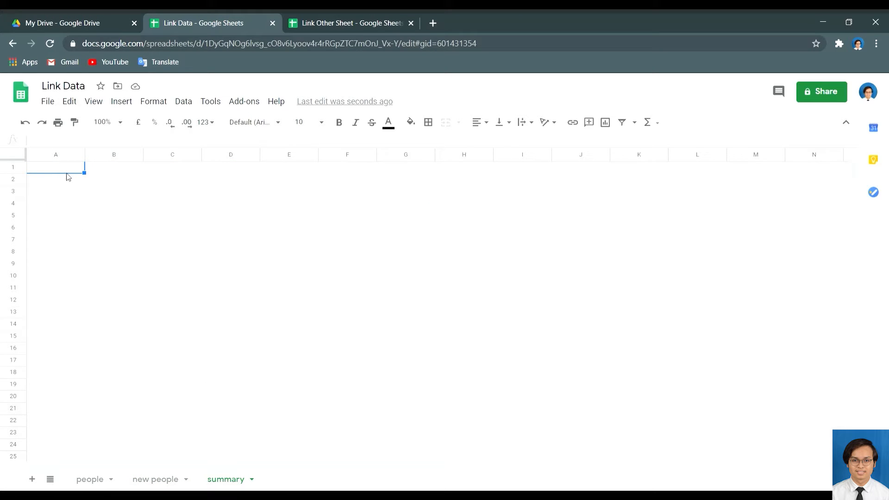
text(people)
click(65, 179)
text(new p)
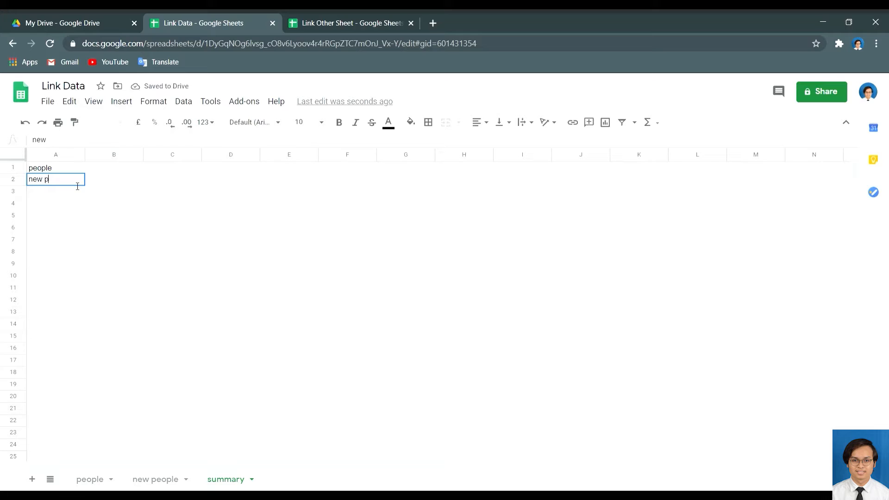
text(eople)
key(Return)
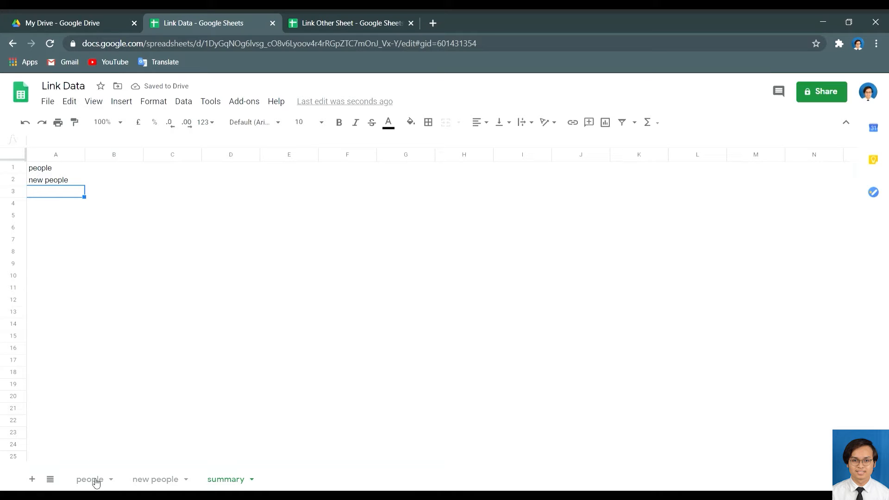
Review the people and new people sheets, then return to summary.
click(90, 480)
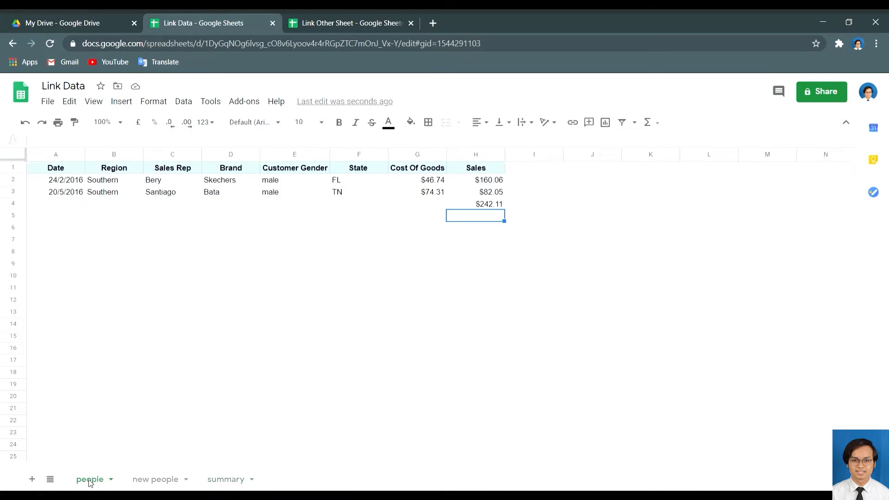
click(149, 480)
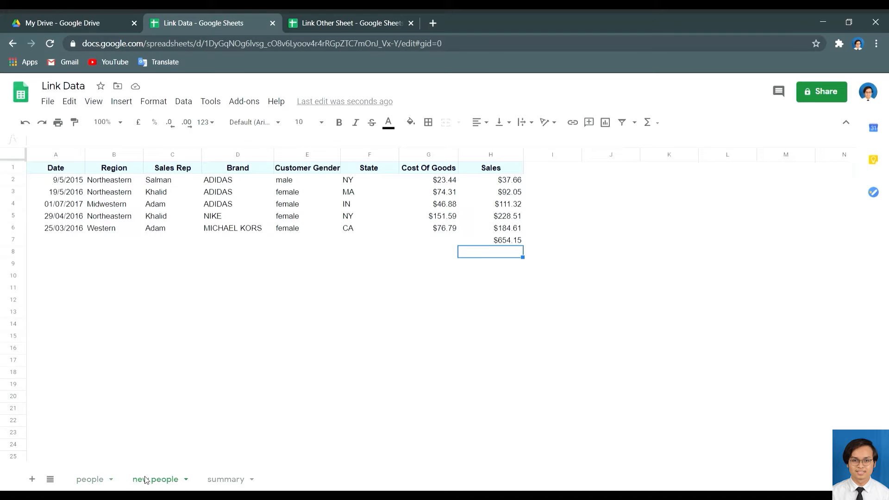
click(96, 481)
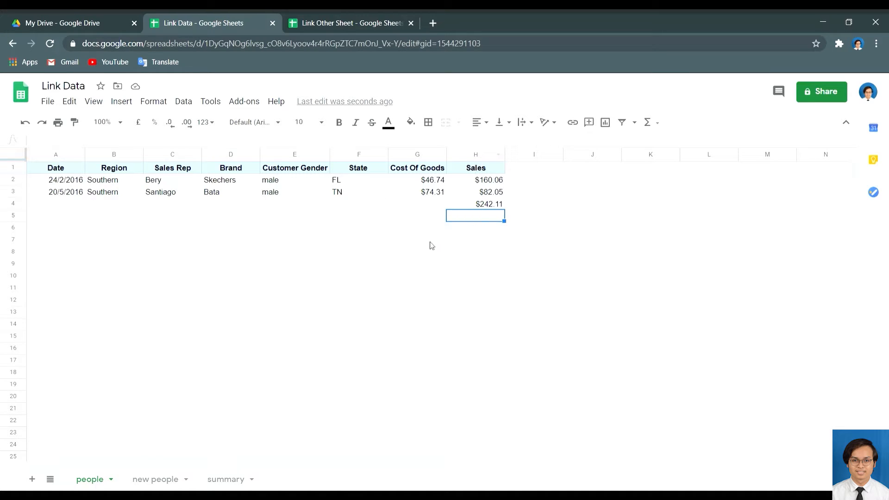
click(227, 480)
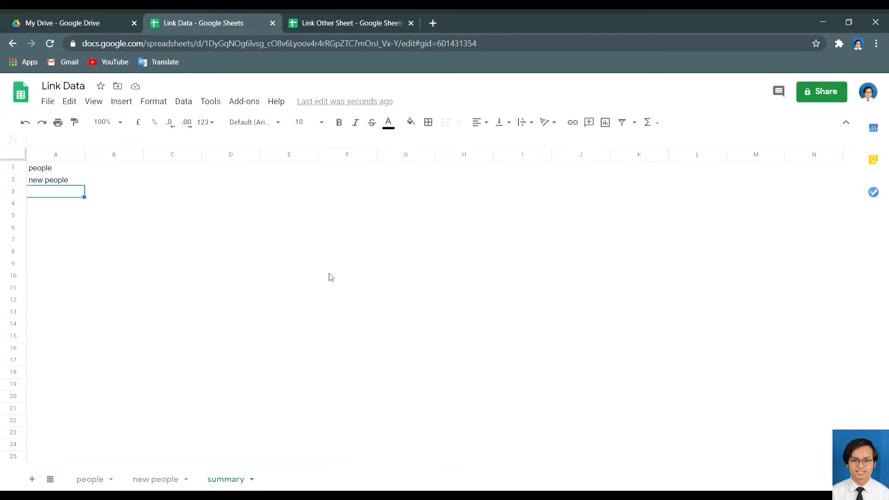
Enter =people!H$4 in summary B1 to show the people total $242.11.
click(121, 172)
text(=)
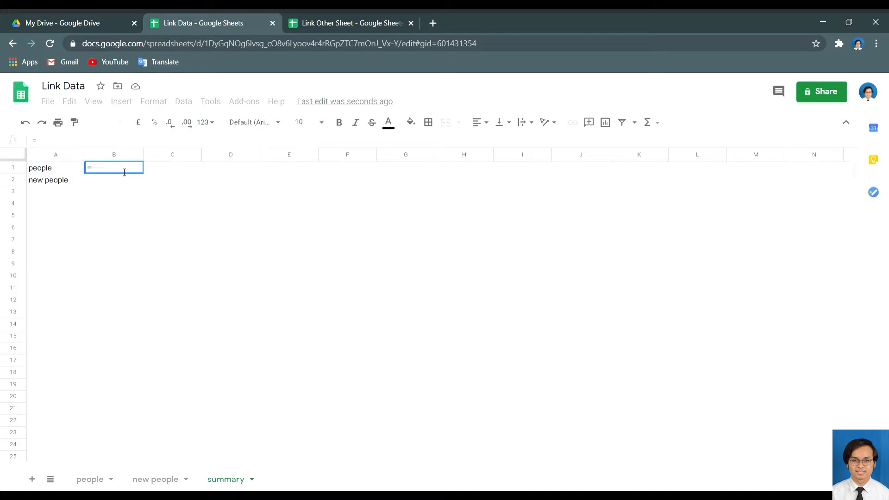
text(people)
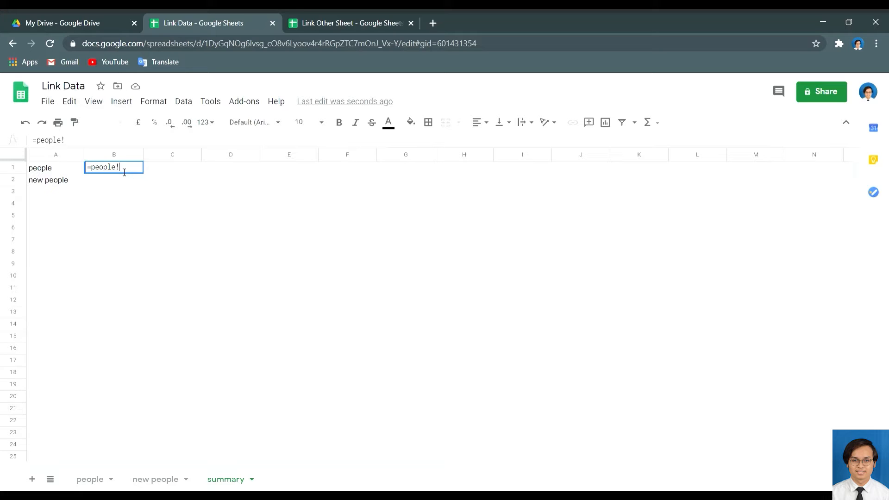
text(!H$)
text(4)
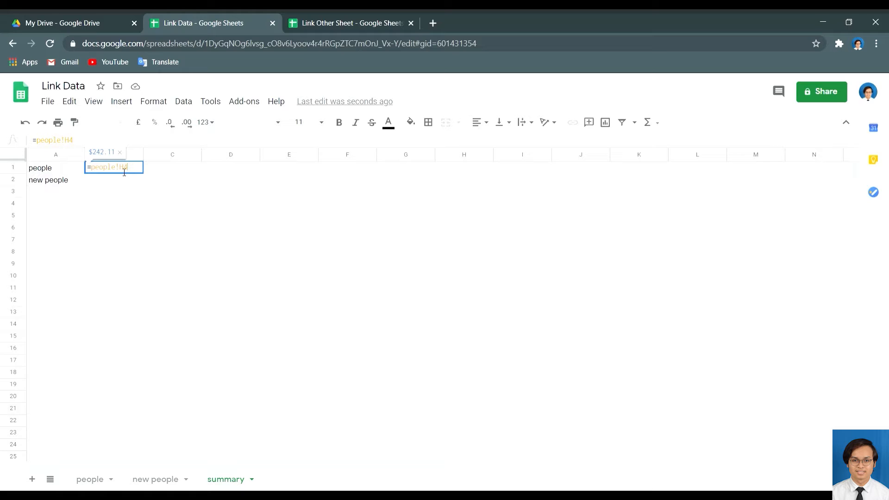
key(Return)
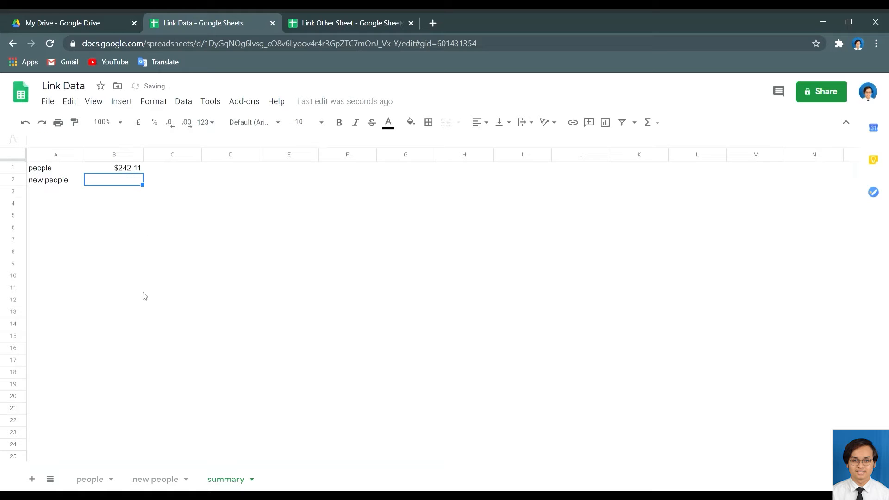
click(101, 484)
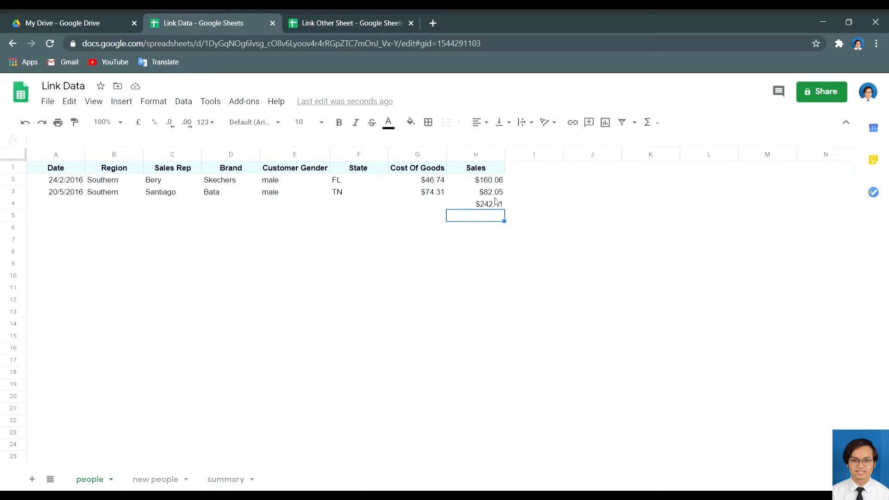
click(229, 480)
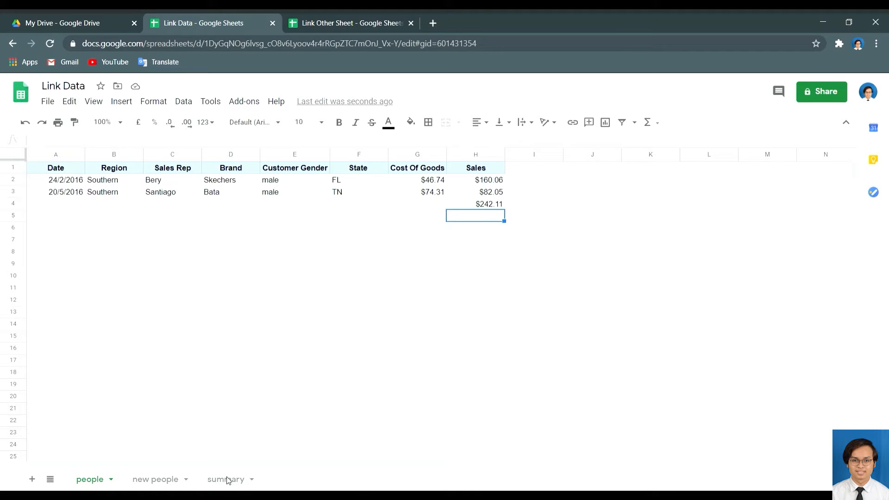
click(156, 481)
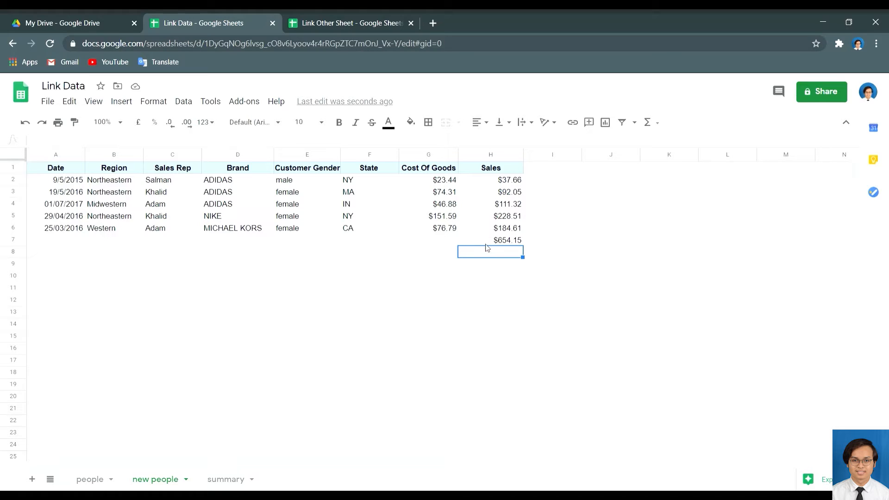
Enter ='new people'!H7 in summary B2 to bring in the $654.15 total.
click(488, 243)
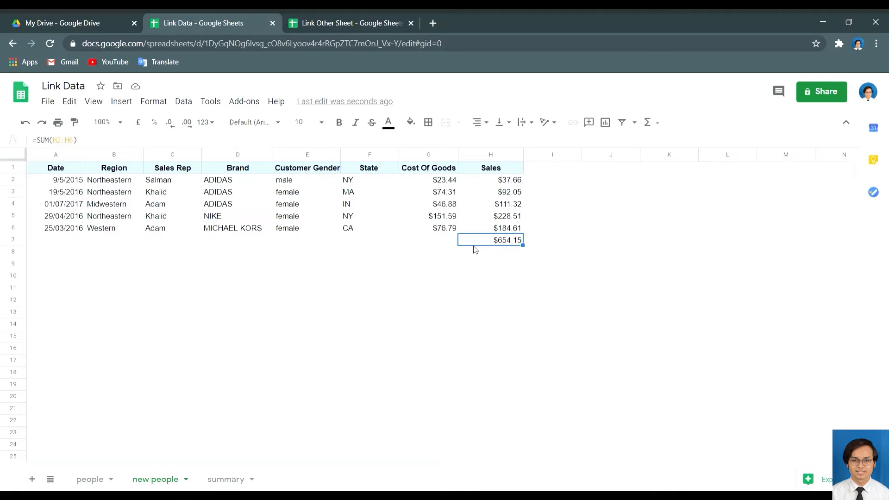
click(217, 478)
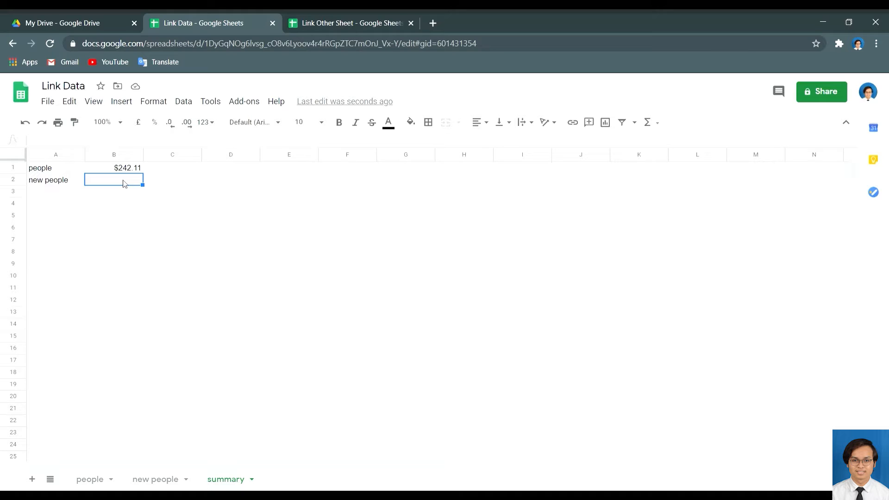
text(=)
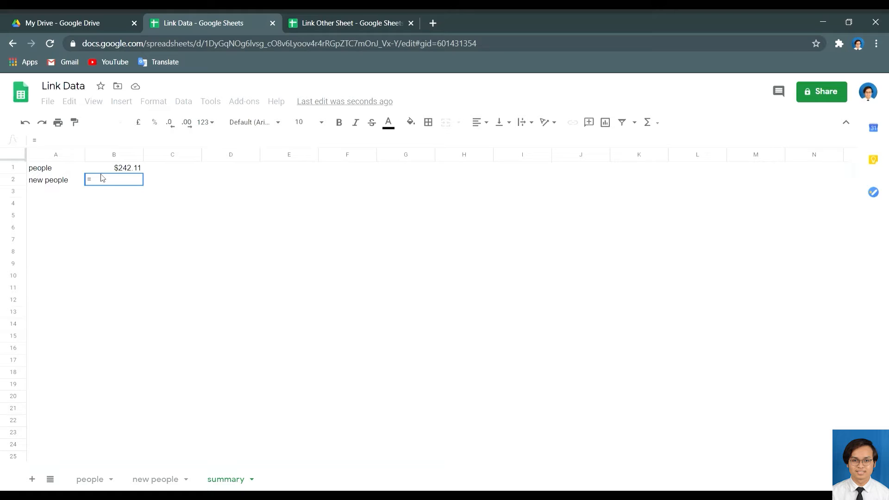
text(")
key(BackSpace)
text(')
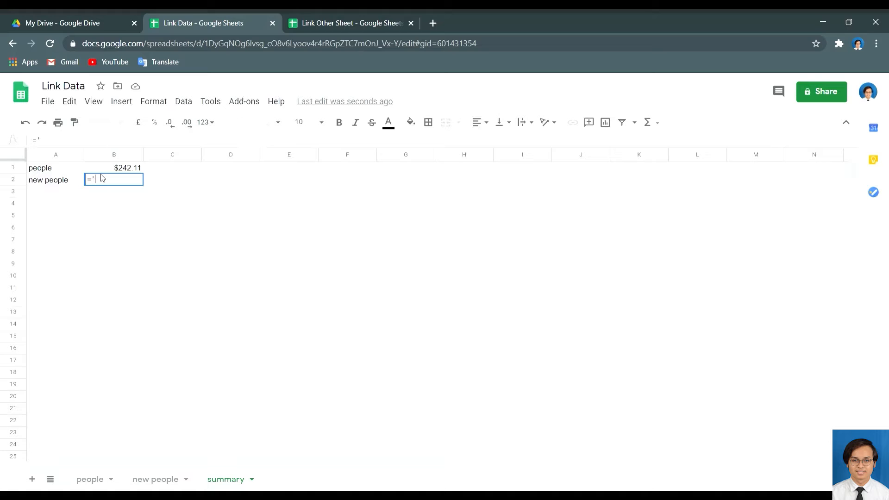
text(new people'!H&)
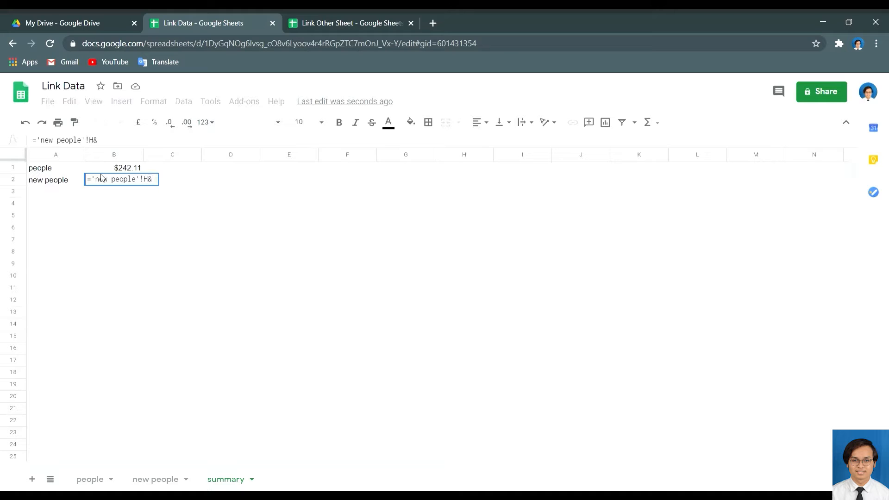
key(BackSpace)
text(7)
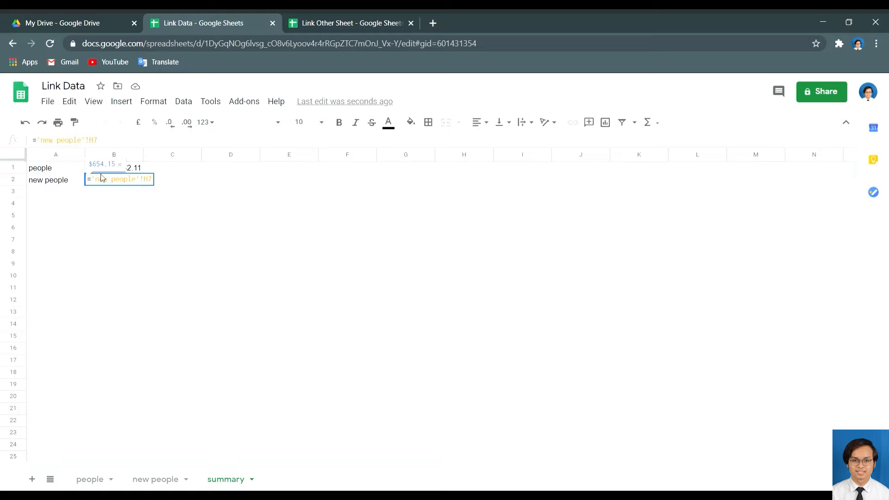
key(Return)
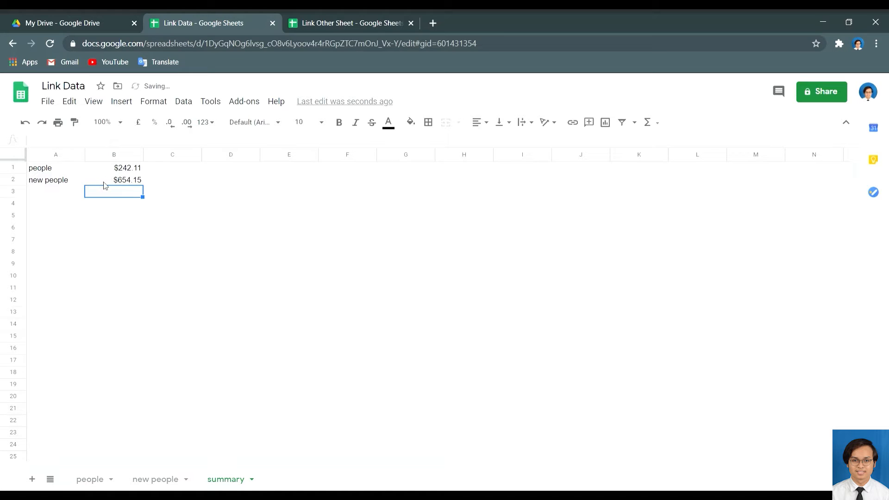
click(90, 480)
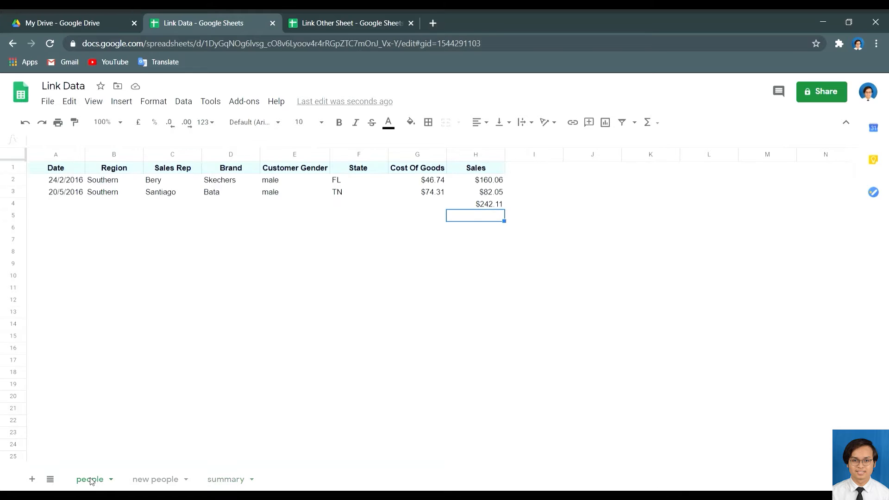
click(154, 481)
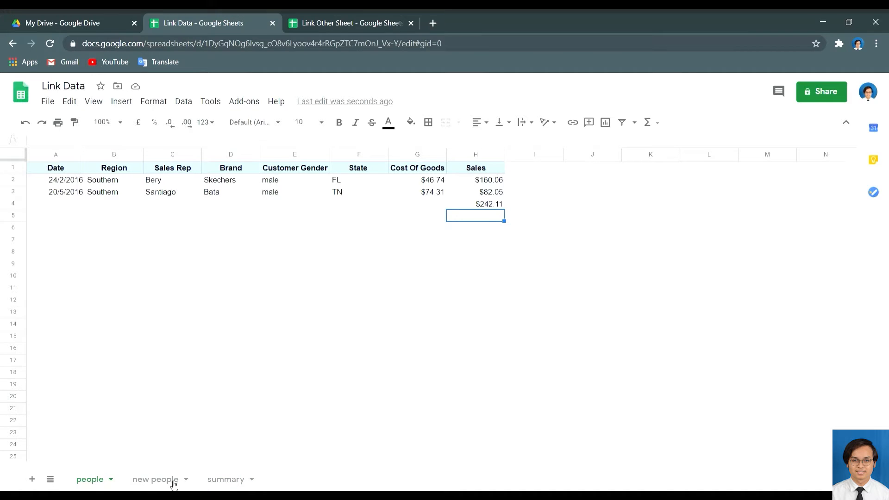
click(227, 480)
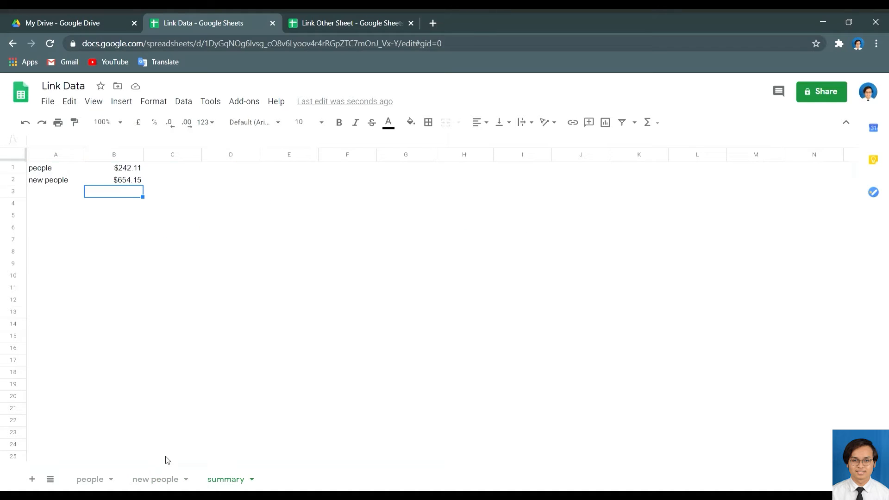
click(155, 480)
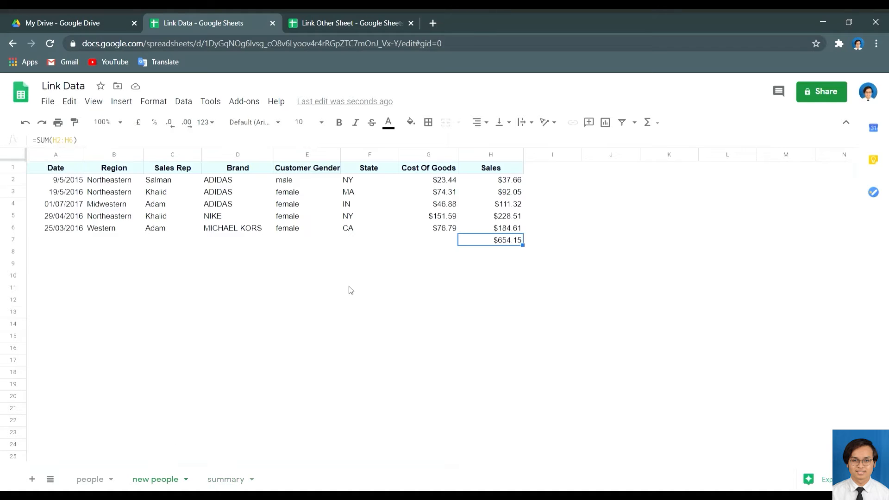
click(492, 184)
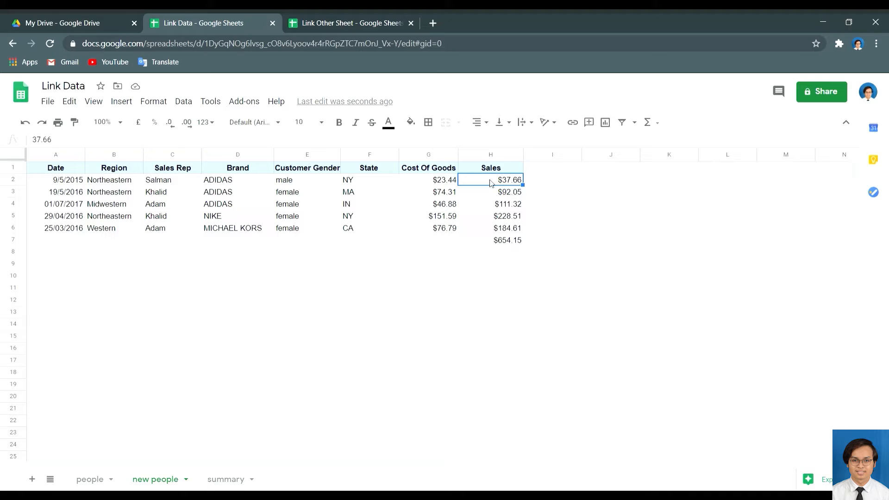
drag(491, 183, 484, 229)
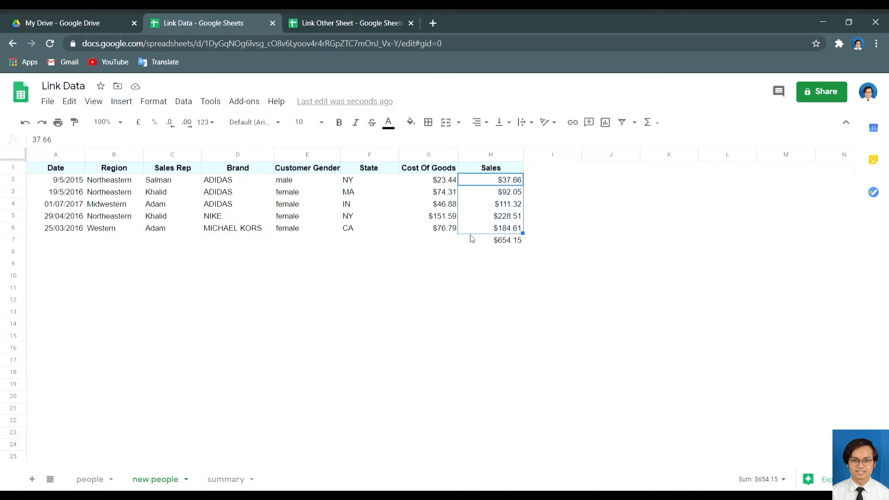
click(231, 481)
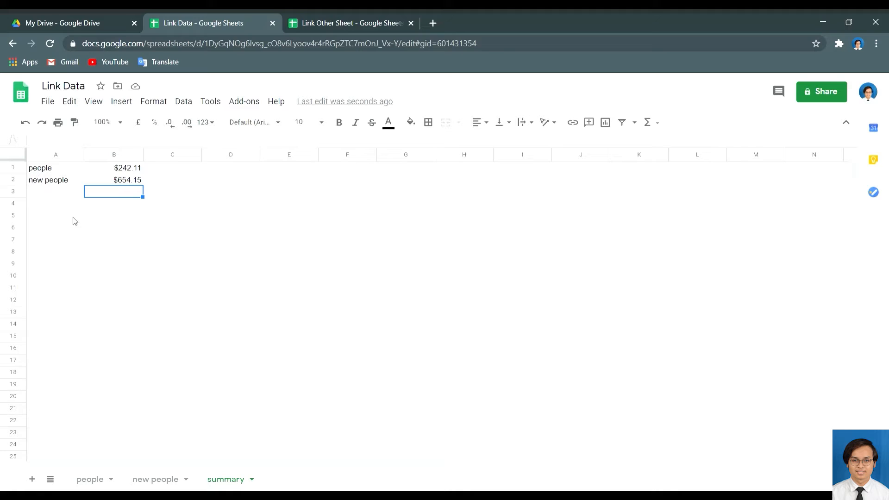
Label A4 'new people data' and widen column A to fit it.
click(68, 208)
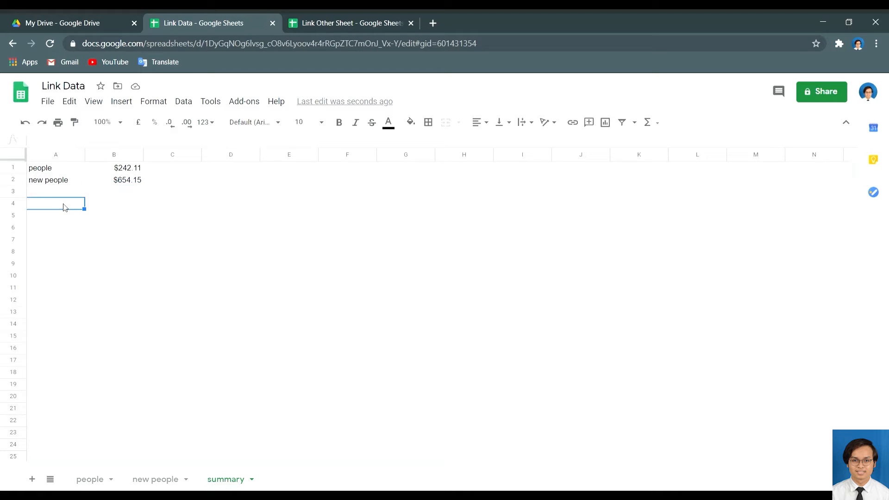
text(new people)
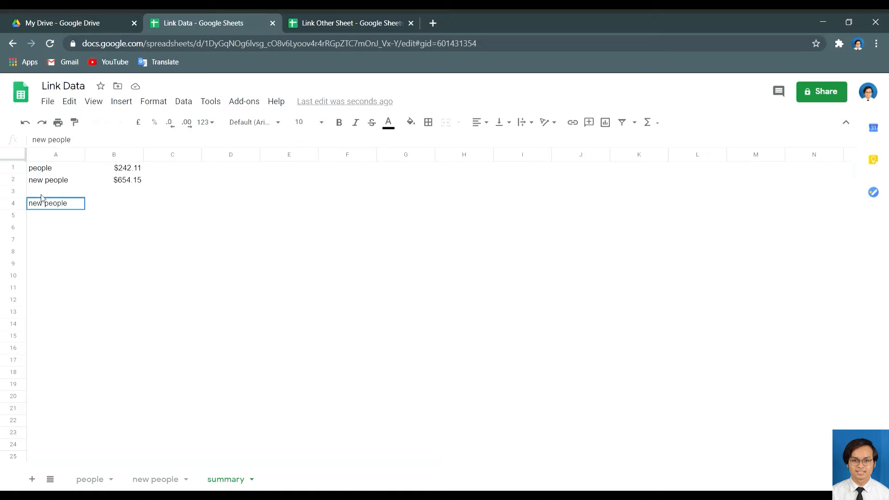
text( data)
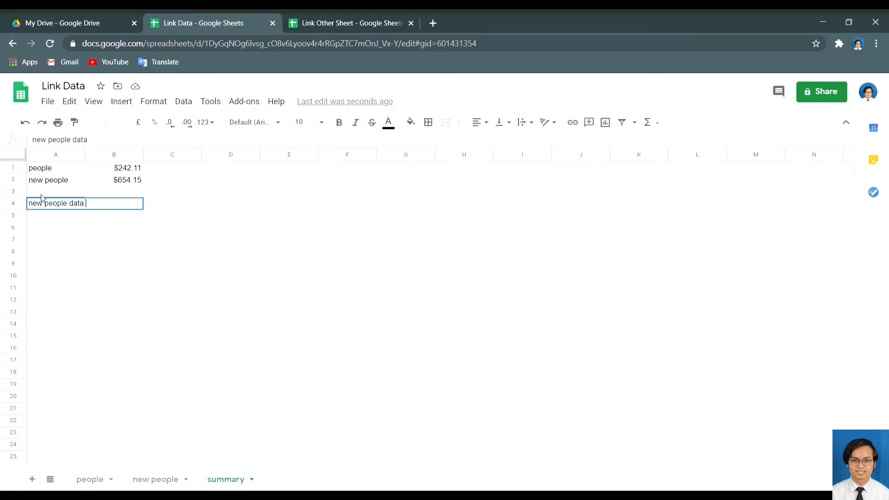
key(Return)
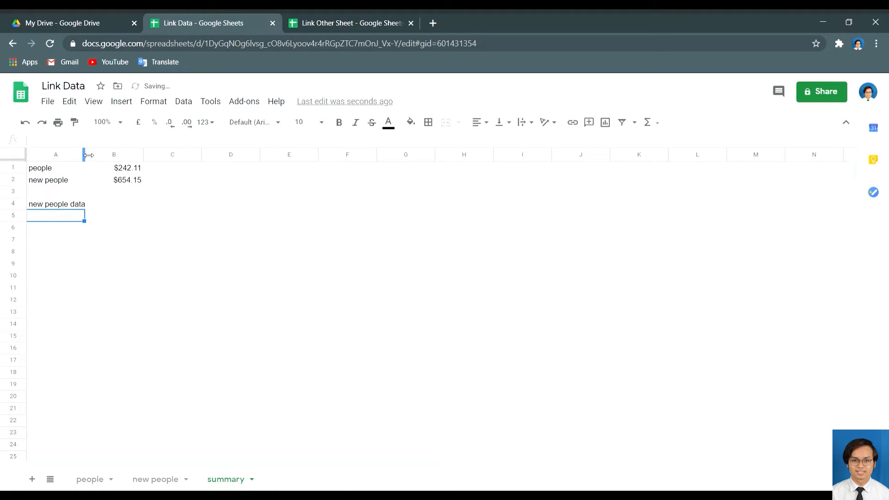
drag(89, 155, 101, 155)
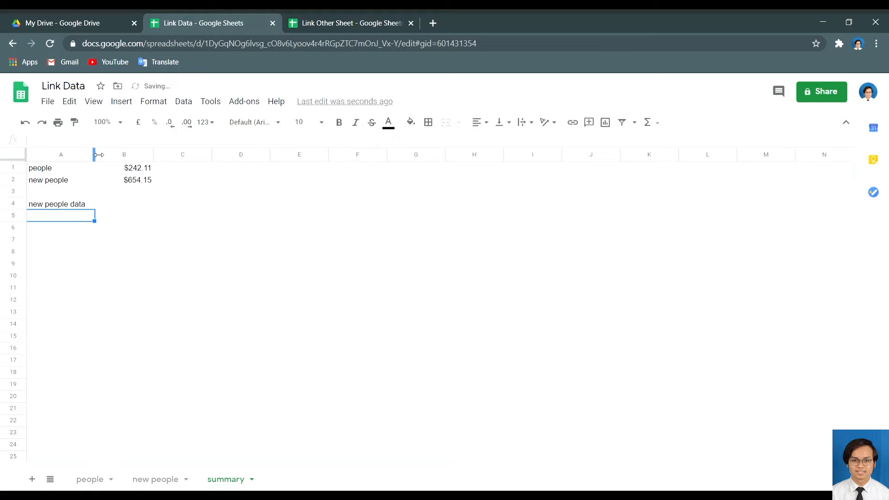
click(110, 207)
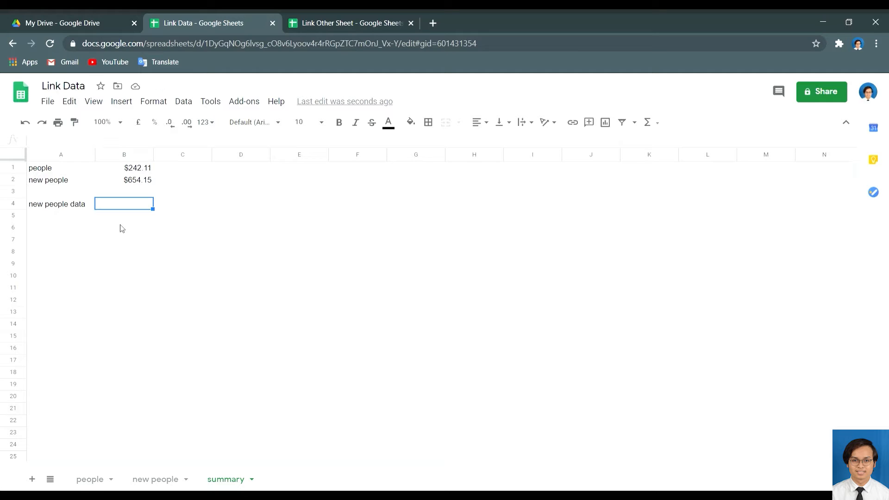
Enter ='new people'!H2:H6 in B4, correcting typos, so it shows $111.32.
text(=)
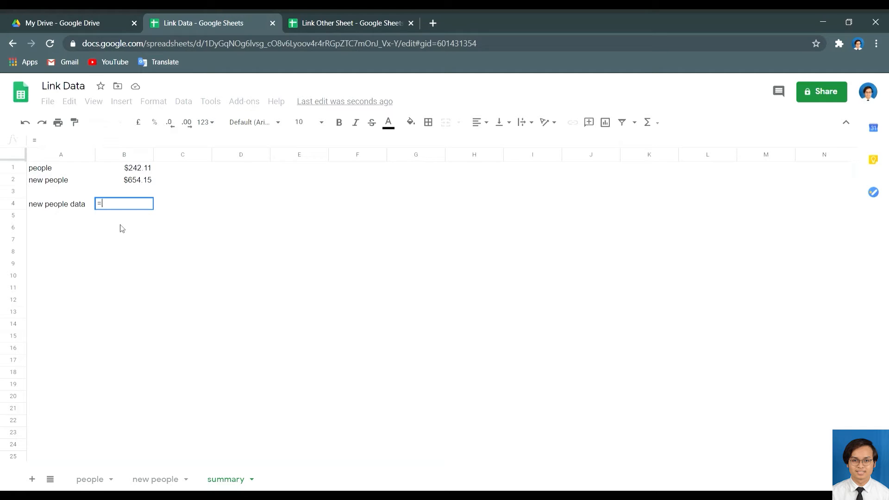
text(")
key(BackSpace)
text(')
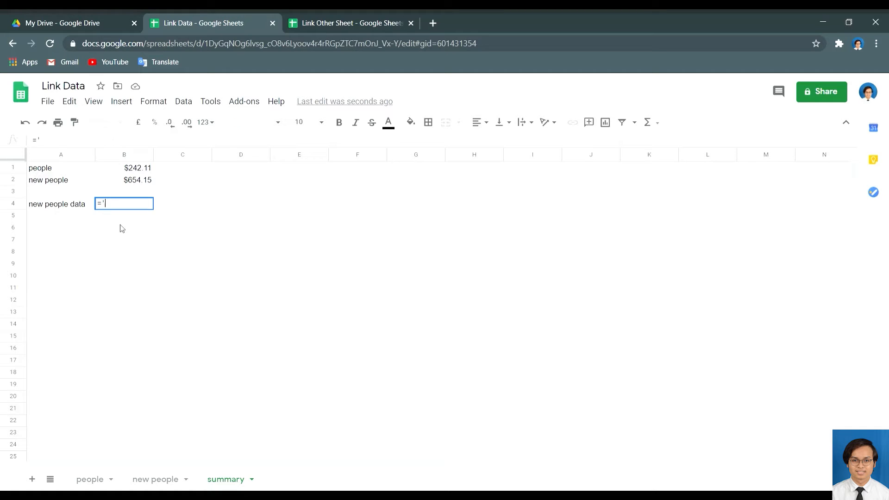
text(new people'!)
text(H)
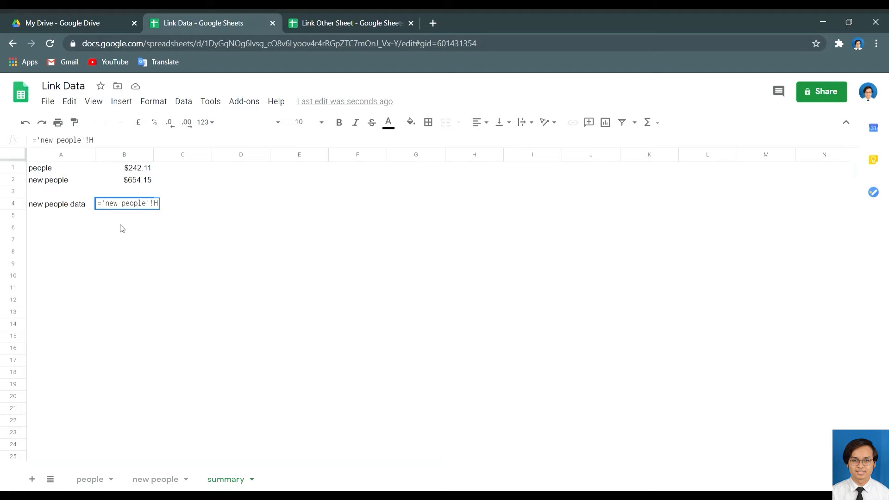
text(2)
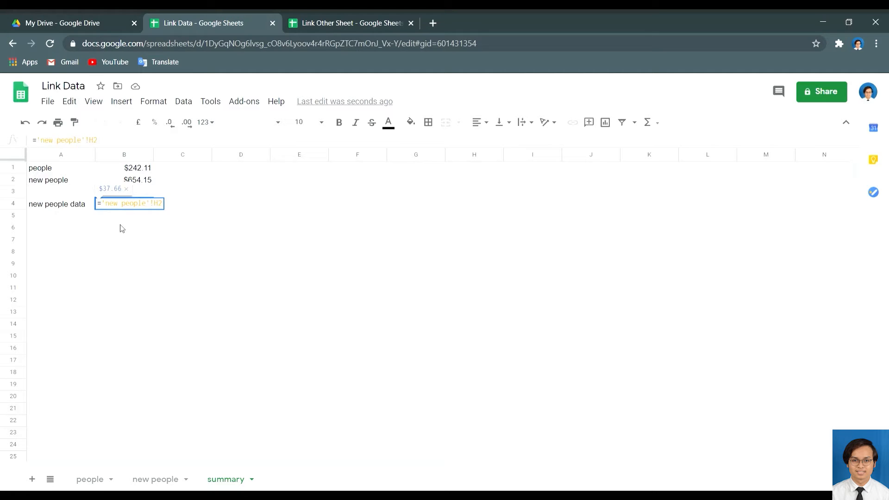
text(:)
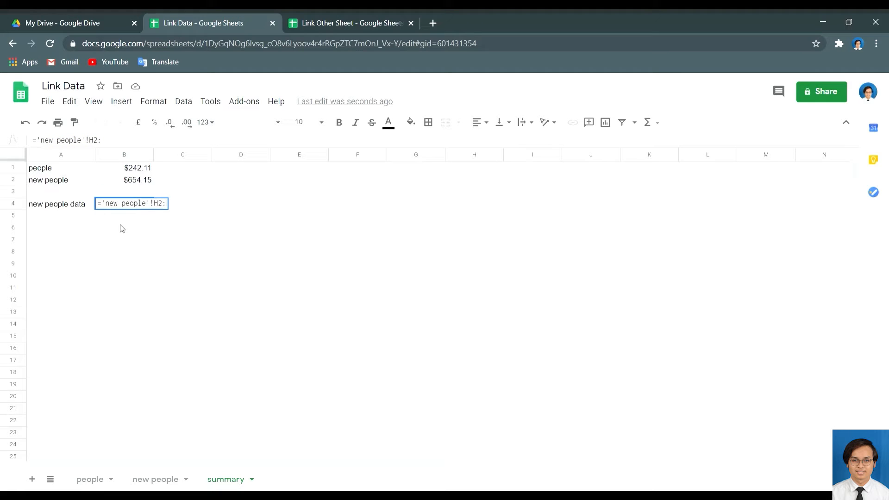
text(H)
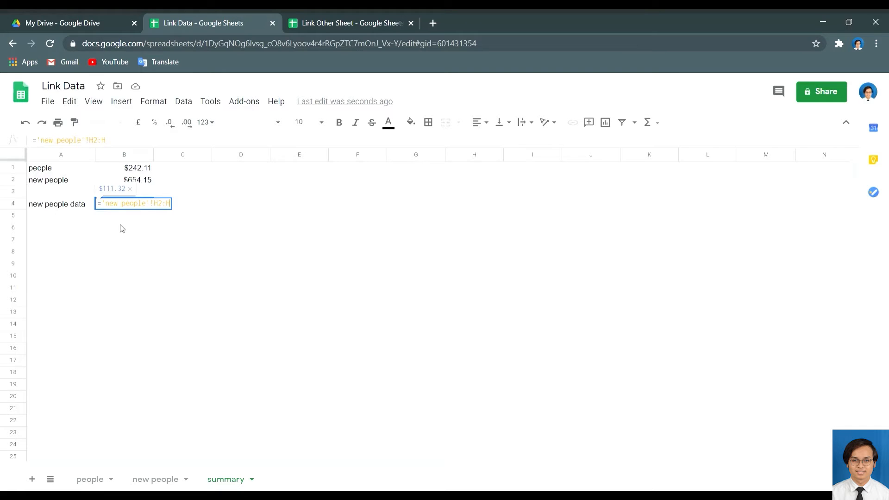
text(^)
text(6)
text())
key(BackSpace)
key(Return)
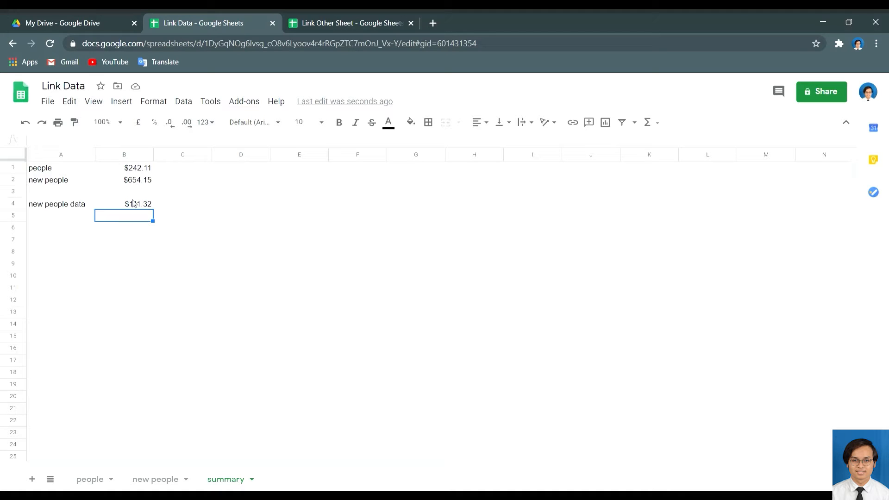
click(159, 481)
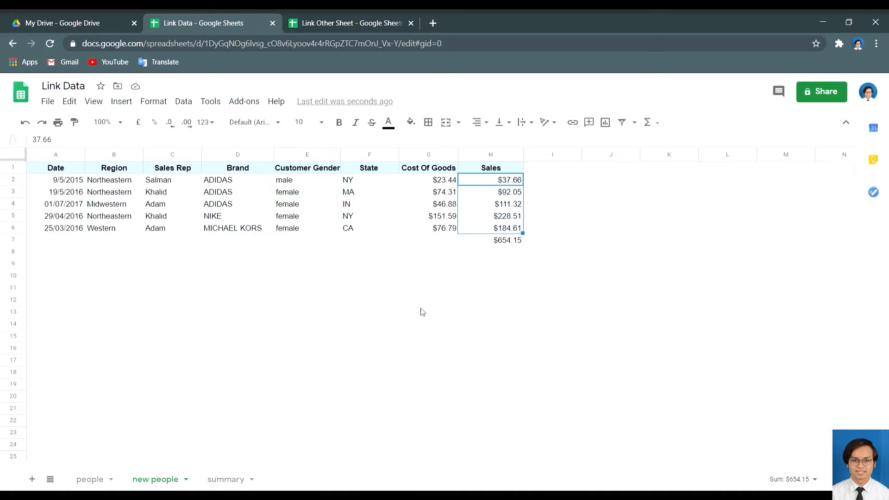
click(230, 477)
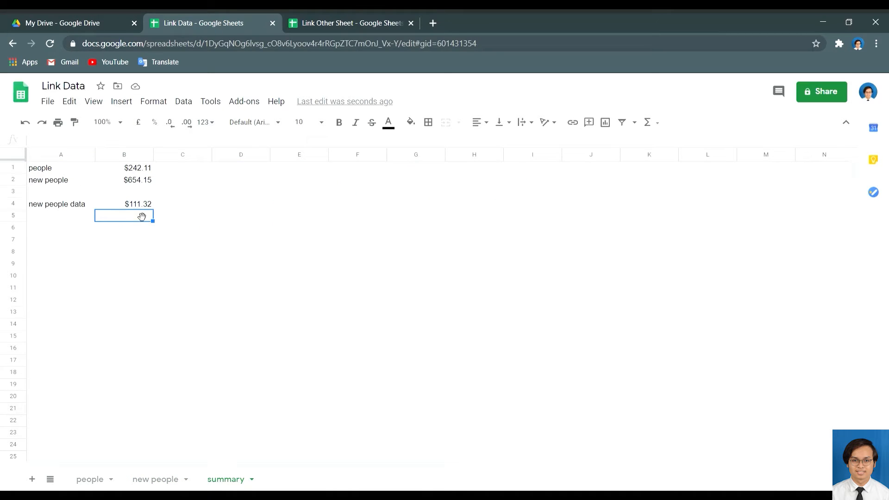
click(168, 479)
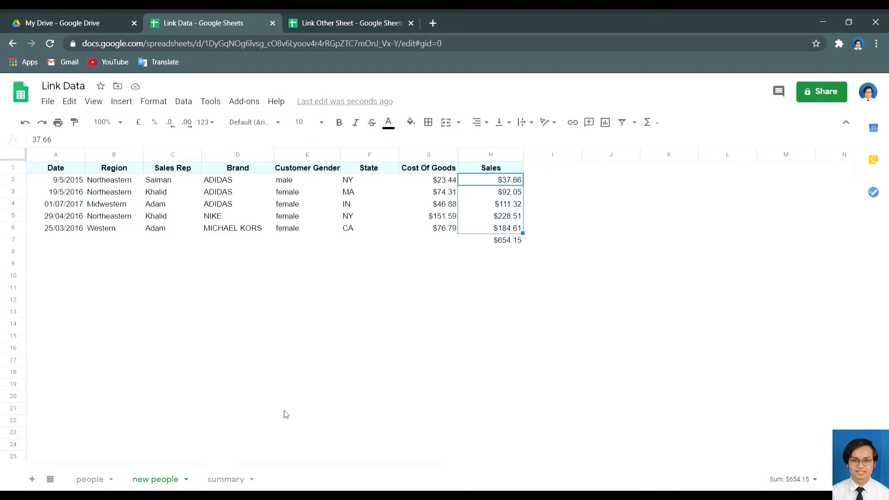
click(226, 479)
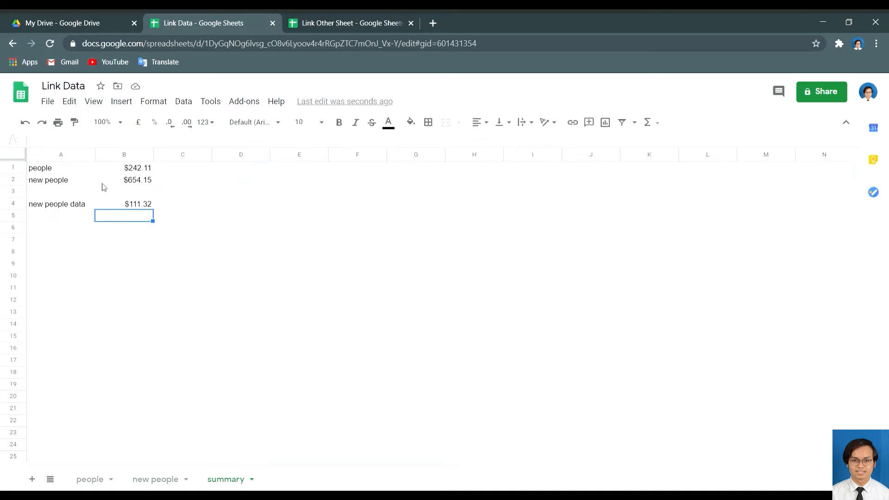
Wrap B4's formula as =ARRAYFORMULA('new people'!H2:H6) so the Sales values spill down B4:B8.
click(119, 206)
double_click(121, 207)
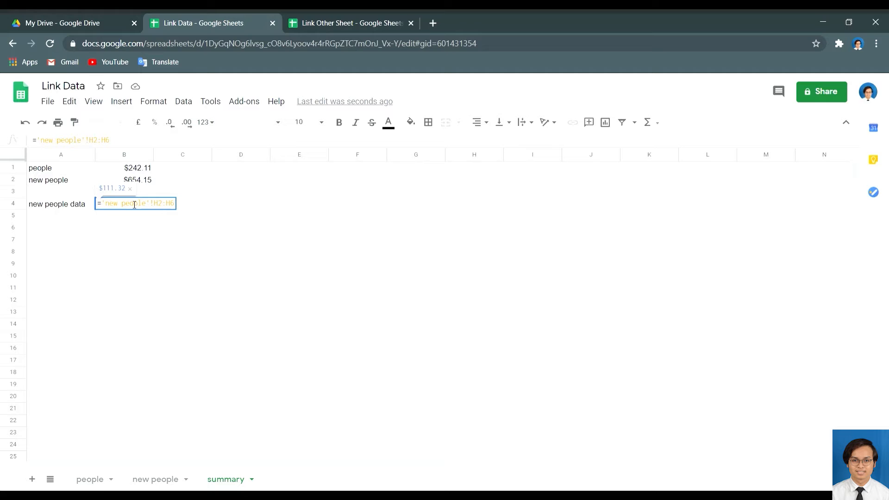
text(A)
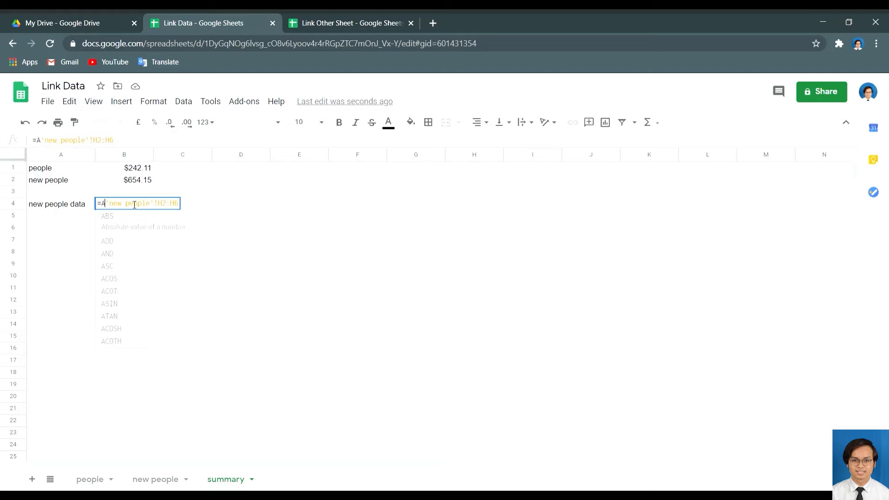
text(RRAY)
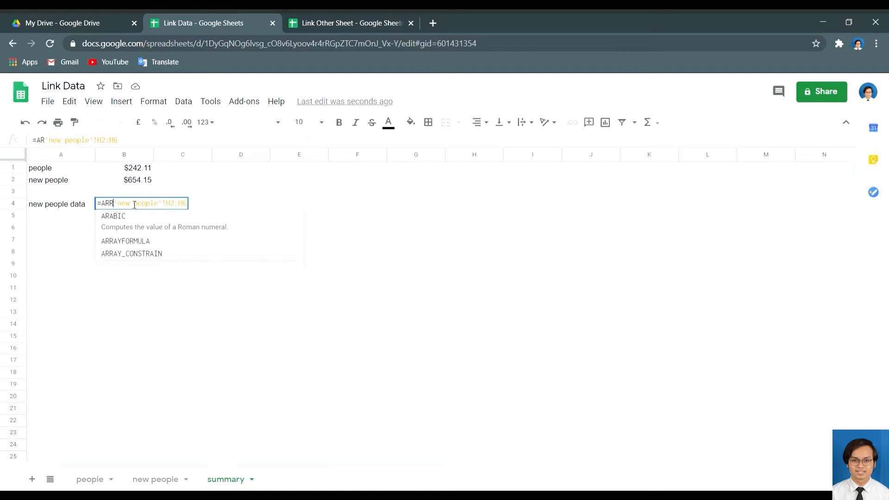
text(FORMULA)
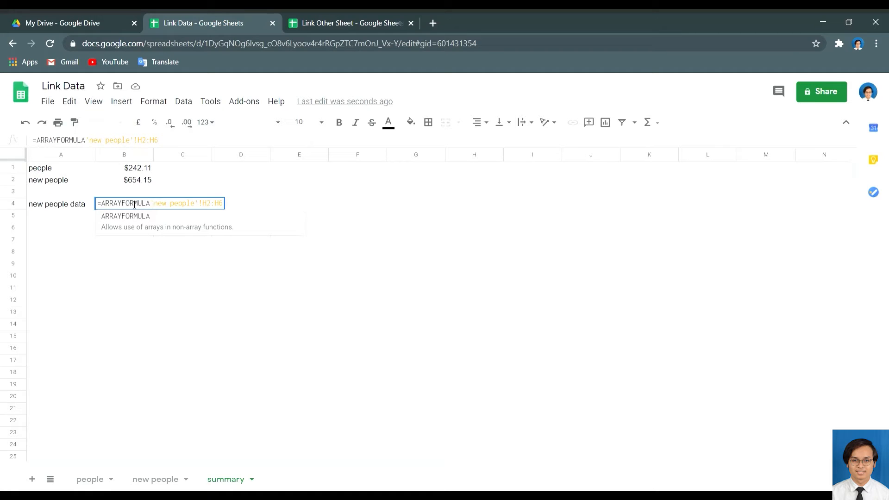
text(()
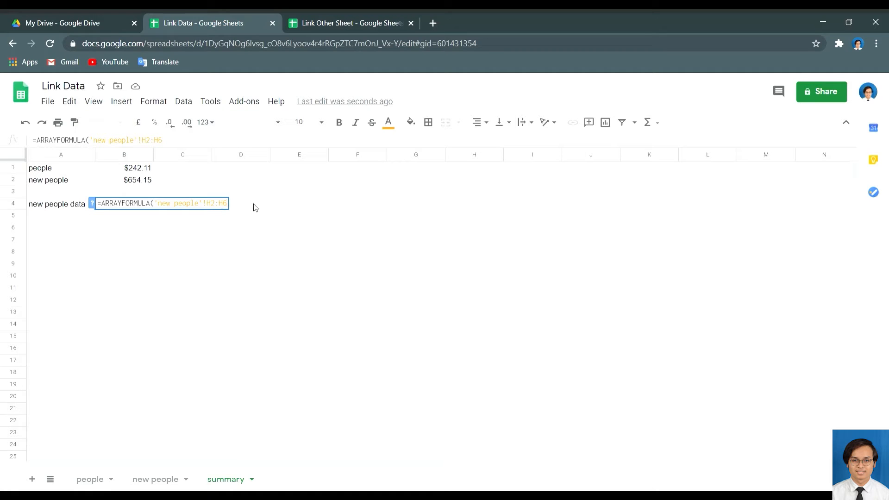
text())
key(Return)
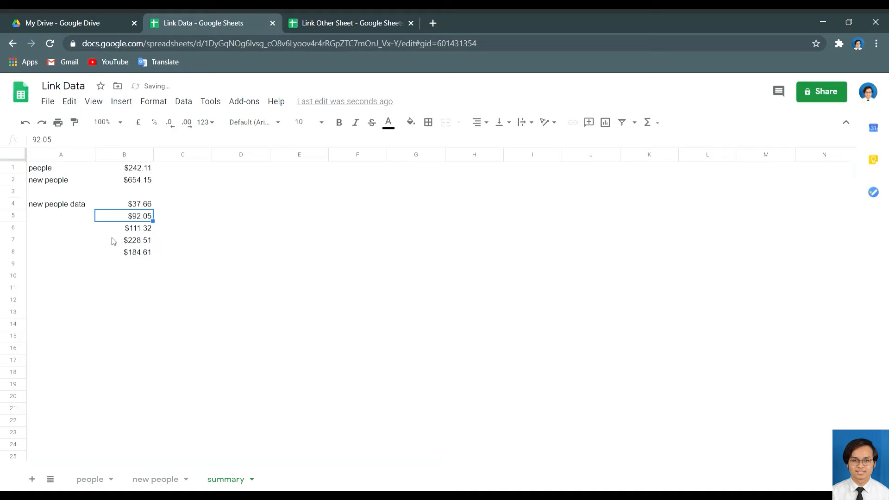
Select B4:B8 to check their $654.15 sum, then mark out F4 through F8.
click(132, 204)
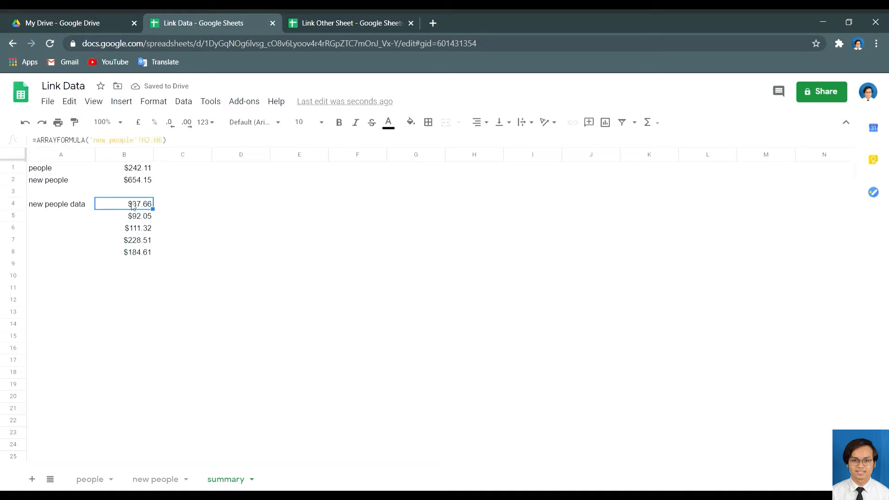
shift+click(132, 252)
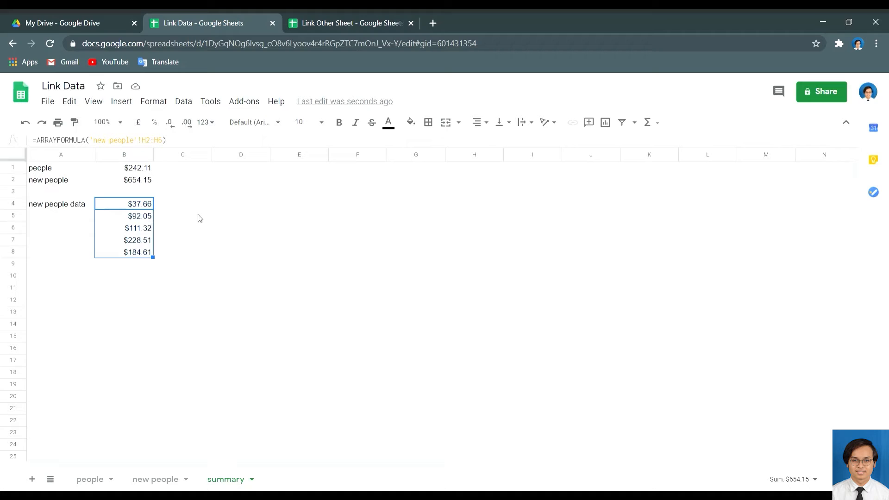
click(146, 206)
shift+click(147, 252)
click(345, 206)
drag(341, 258, 345, 248)
click(353, 207)
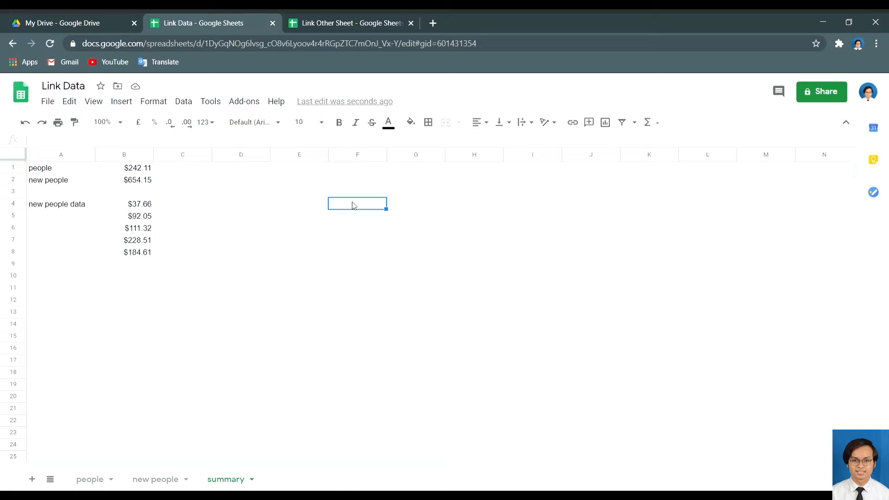
text(=)
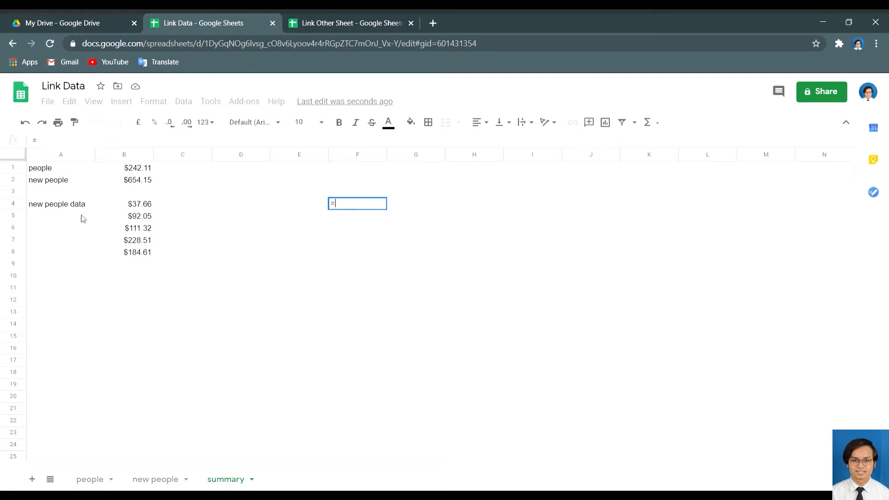
click(146, 207)
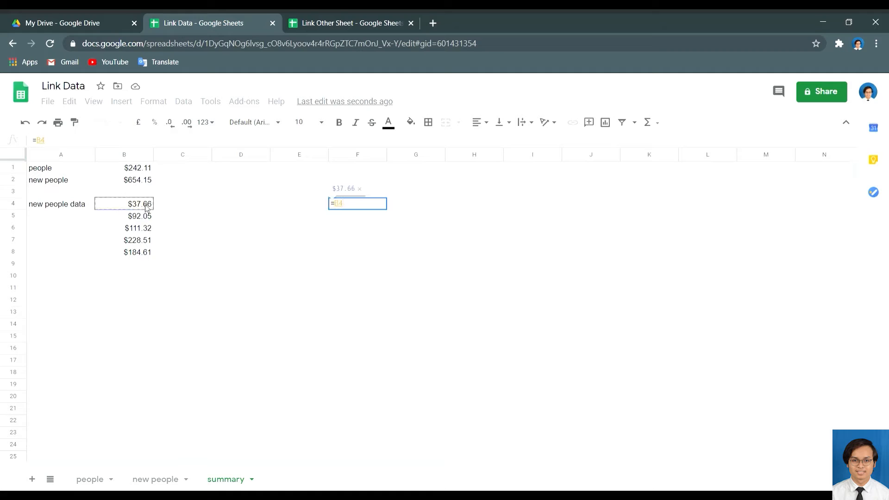
click(143, 252)
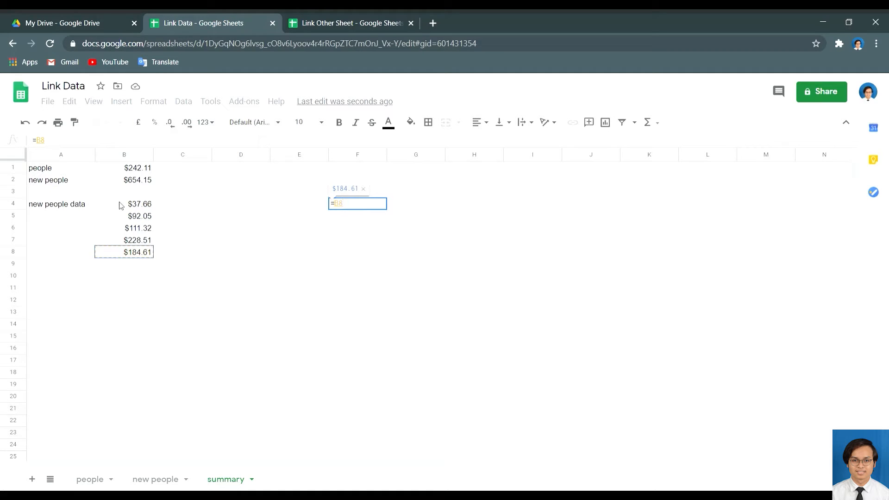
click(362, 210)
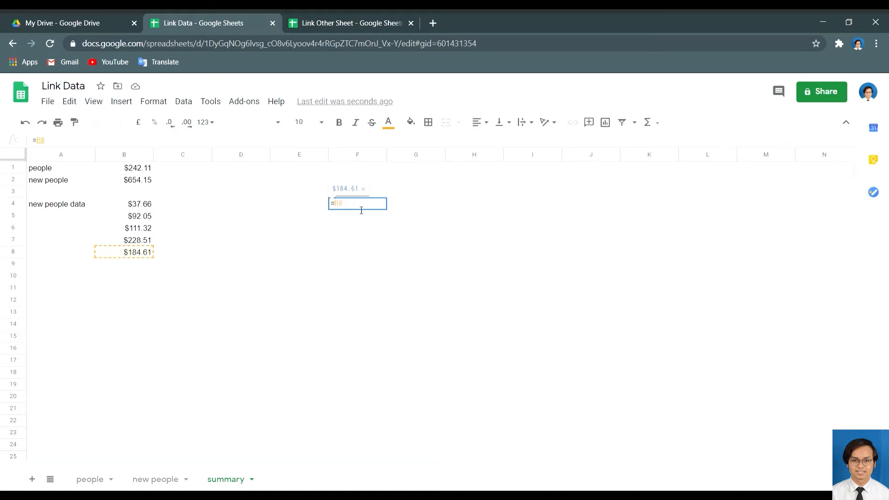
key(BackSpace)
key(BackSpace)
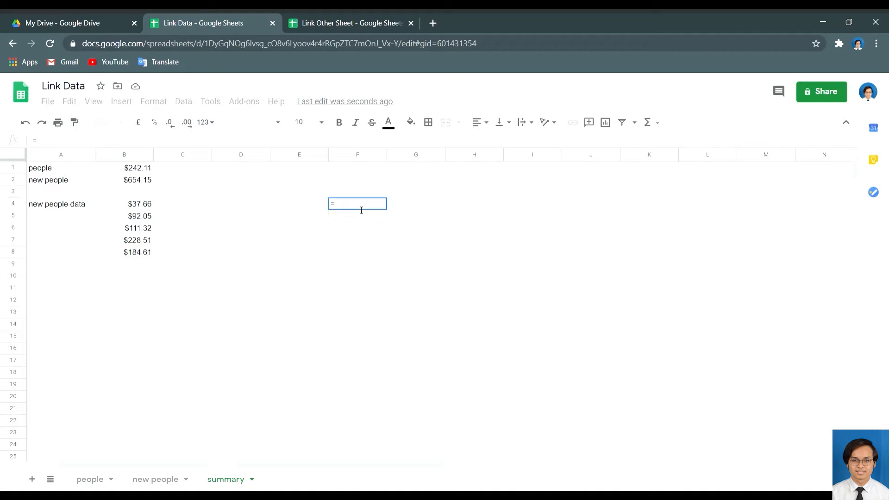
text(B)
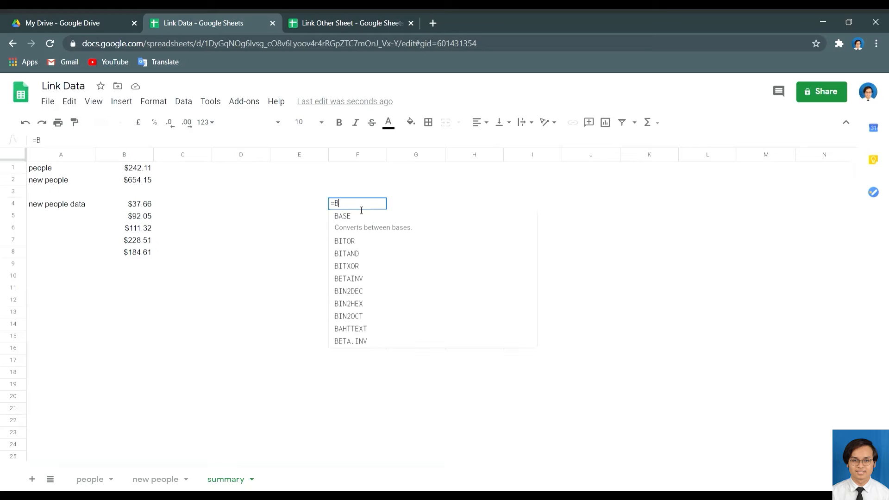
text(2)
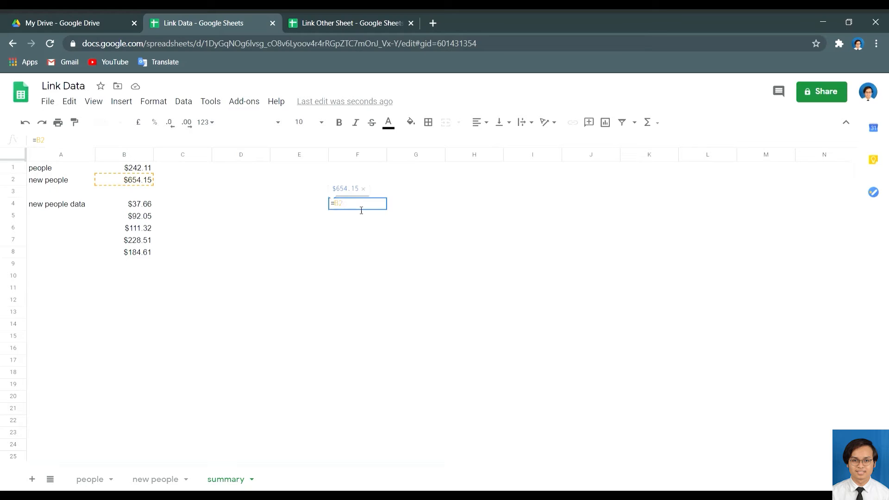
text(:b)
key(BackSpace)
text(B8)
click(347, 208)
key(BackSpace)
text(4)
key(Home)
key(Right)
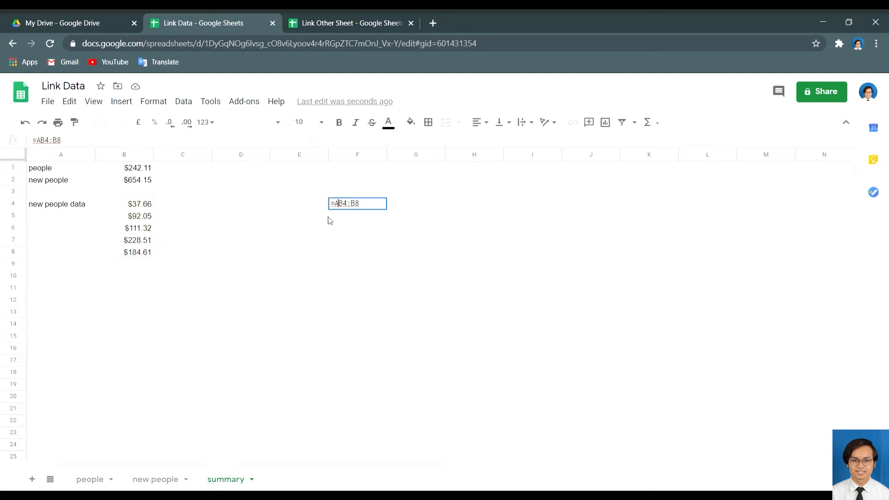
text(ARRAY)
text(FORM)
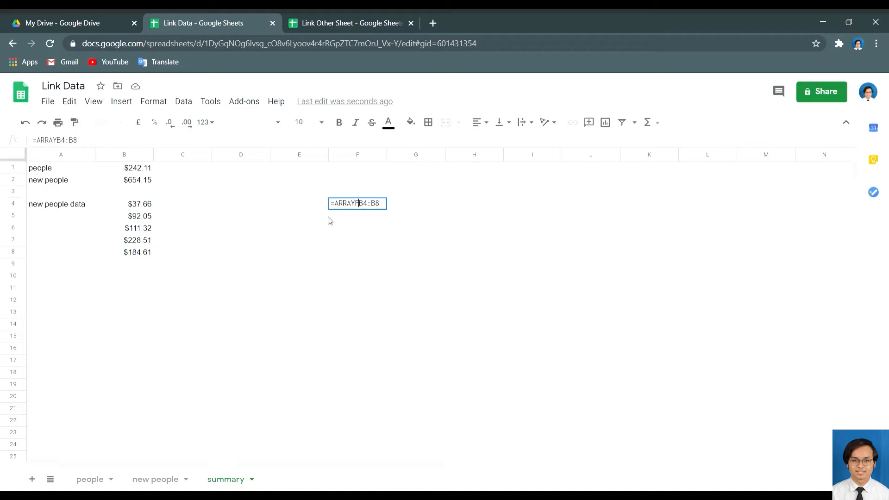
text(ULA)
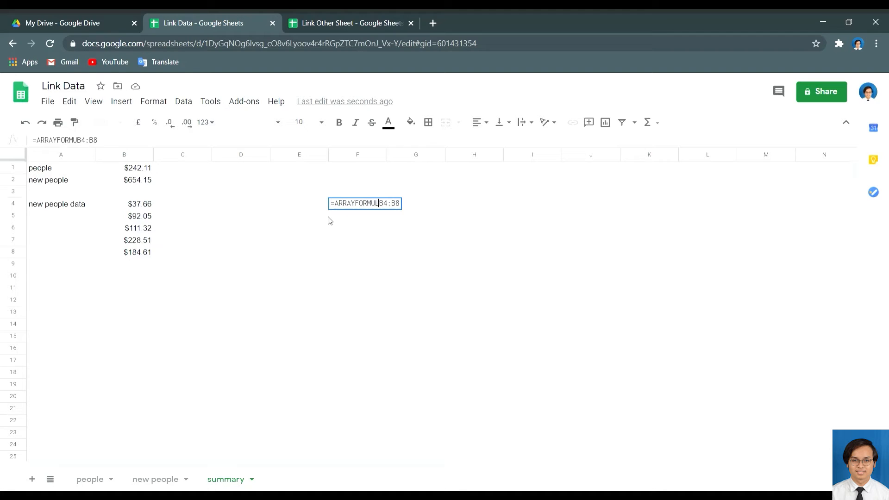
text(()
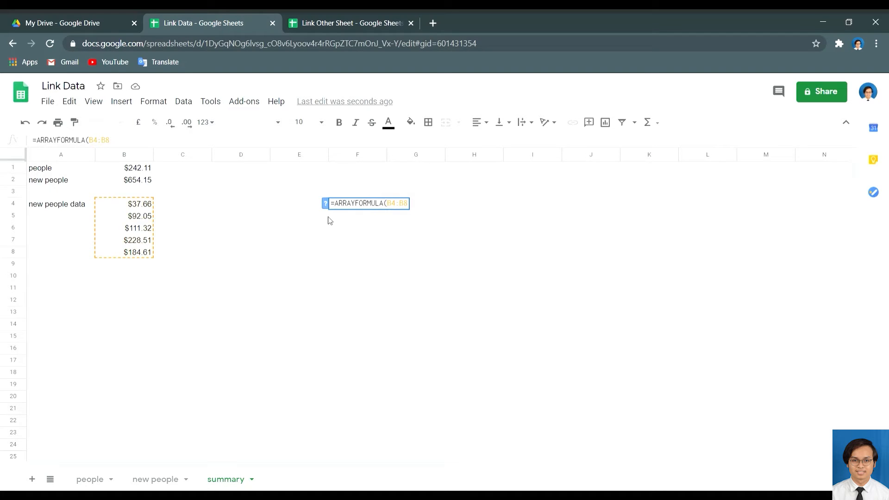
click(409, 208)
text())
key(Return)
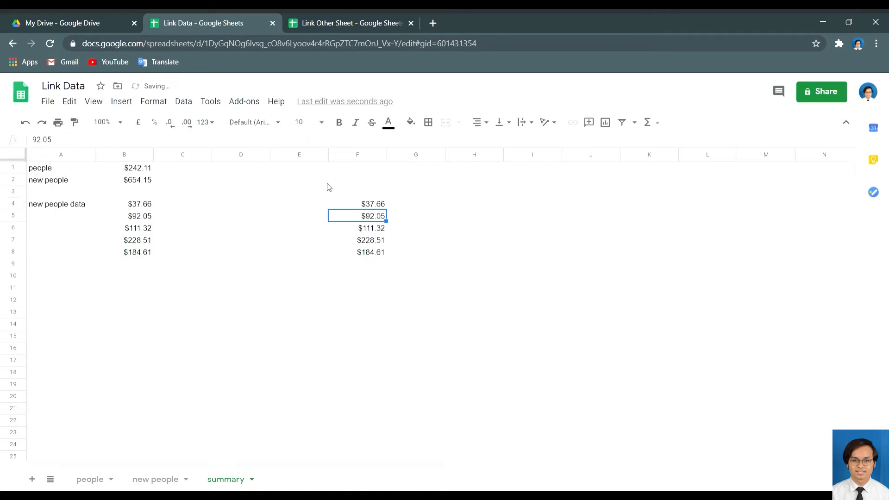
click(142, 204)
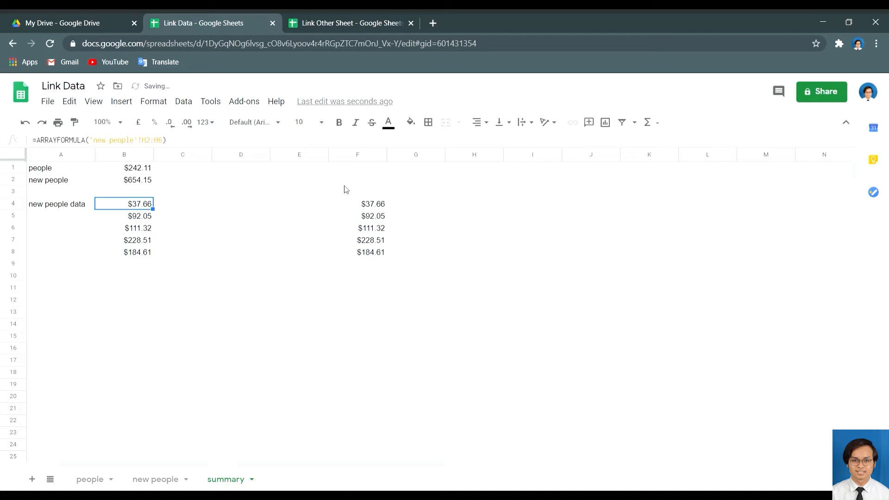
click(351, 204)
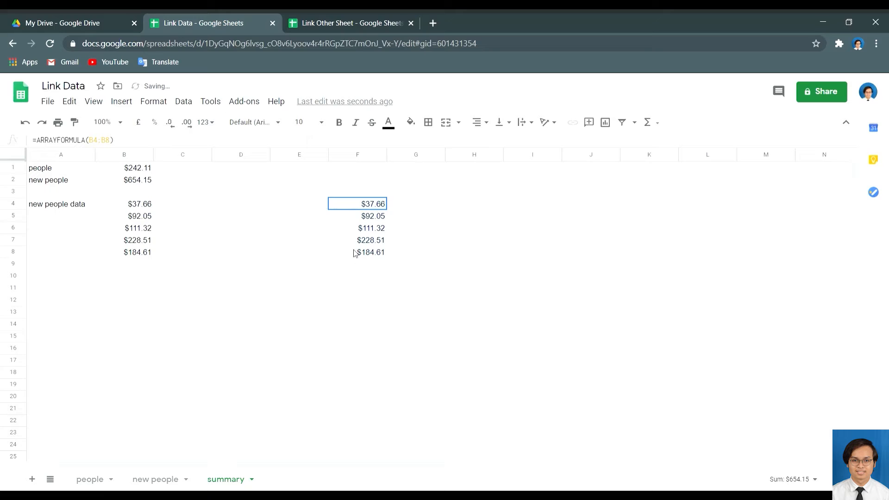
shift+click(356, 253)
key(Delete)
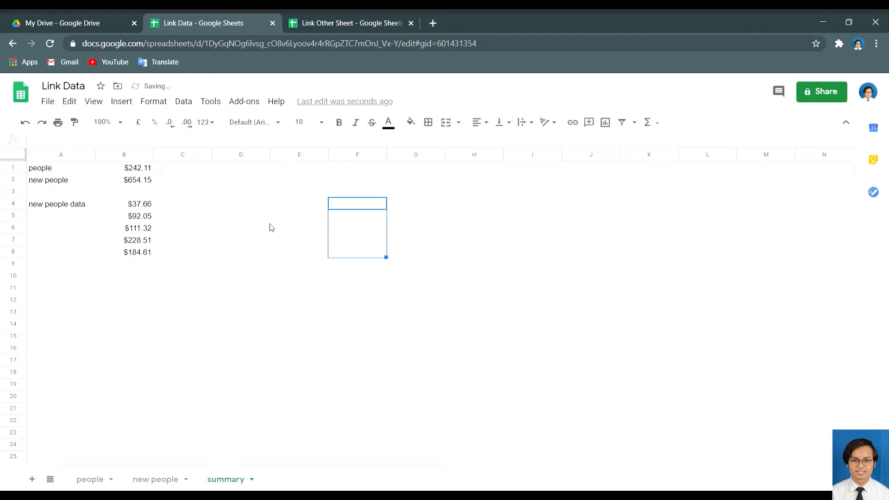
Delete the spilled new people Sales values from B4:B8 on the summary sheet.
click(169, 480)
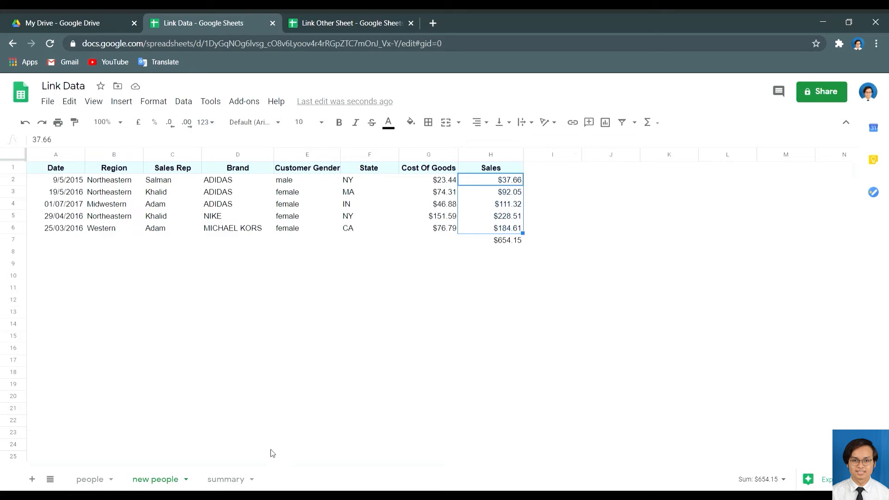
click(231, 479)
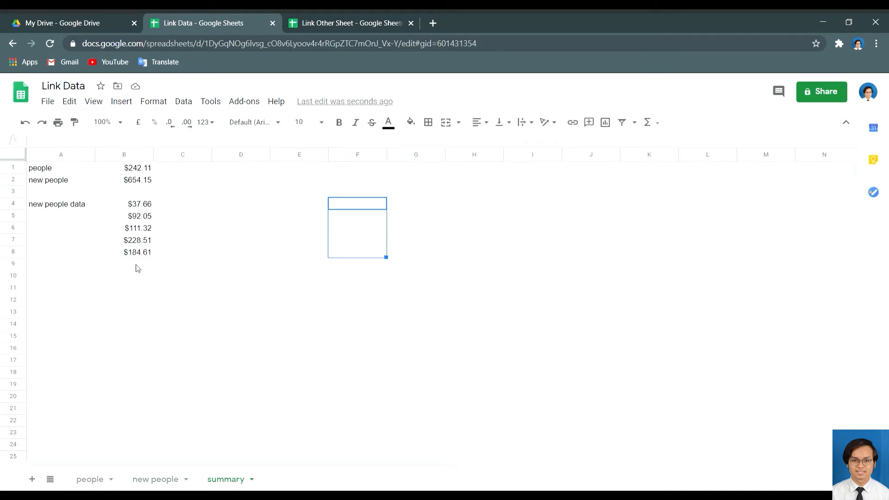
click(138, 252)
shift+click(144, 208)
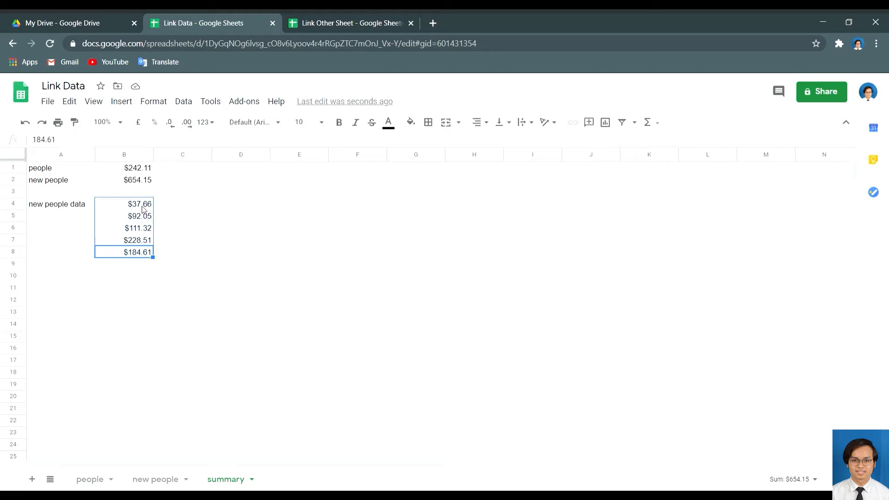
key(Delete)
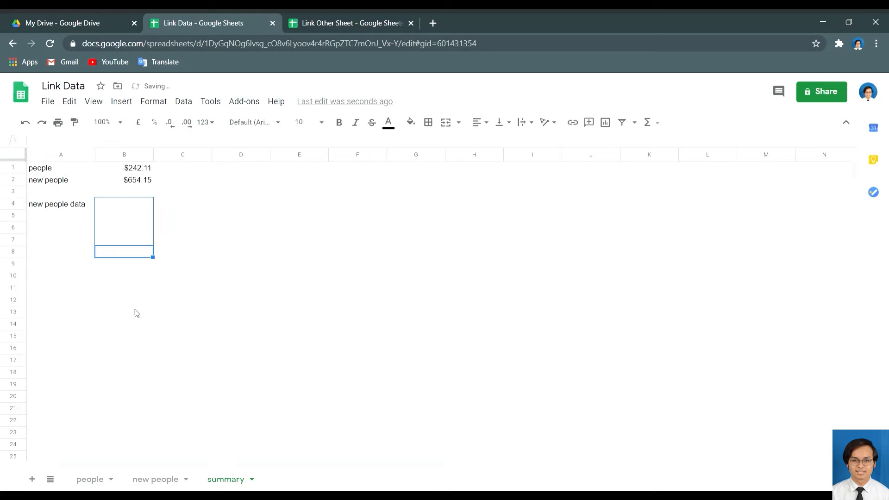
click(154, 480)
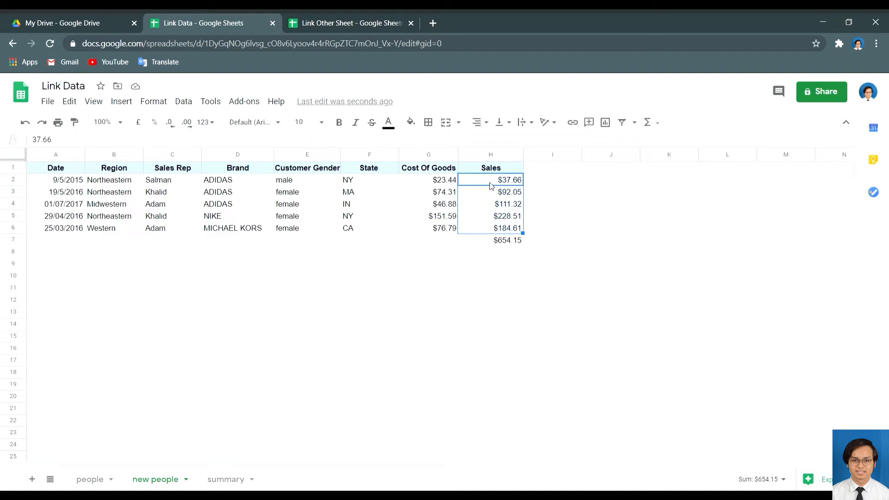
click(226, 480)
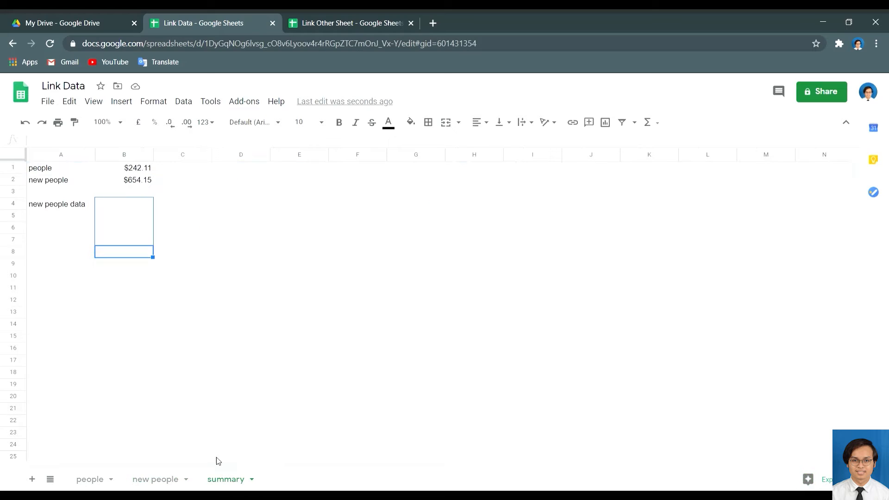
click(118, 204)
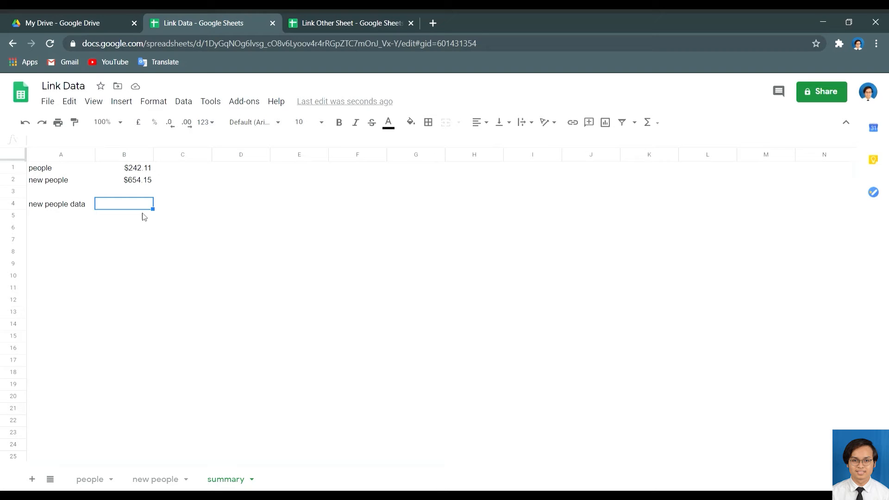
Type =SUM('new people'!H2:H6) into B4, previewing $654.15.
text(=)
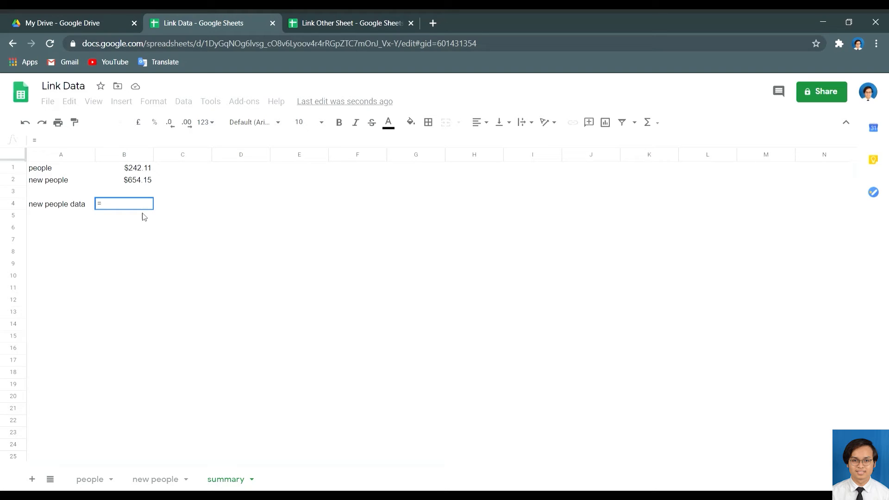
text(SUM()
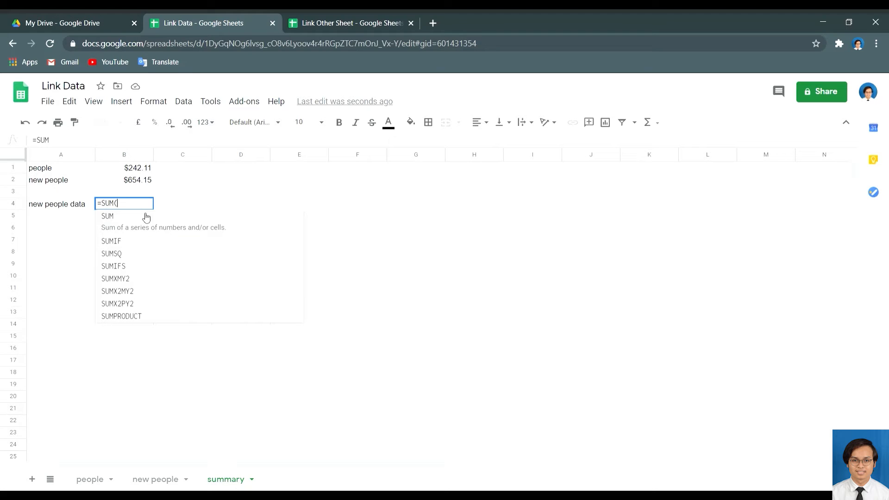
click(146, 217)
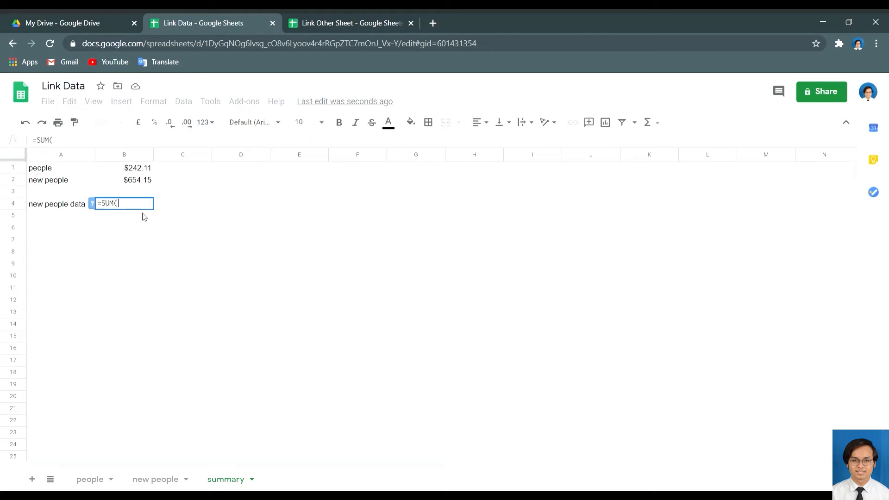
text('ne)
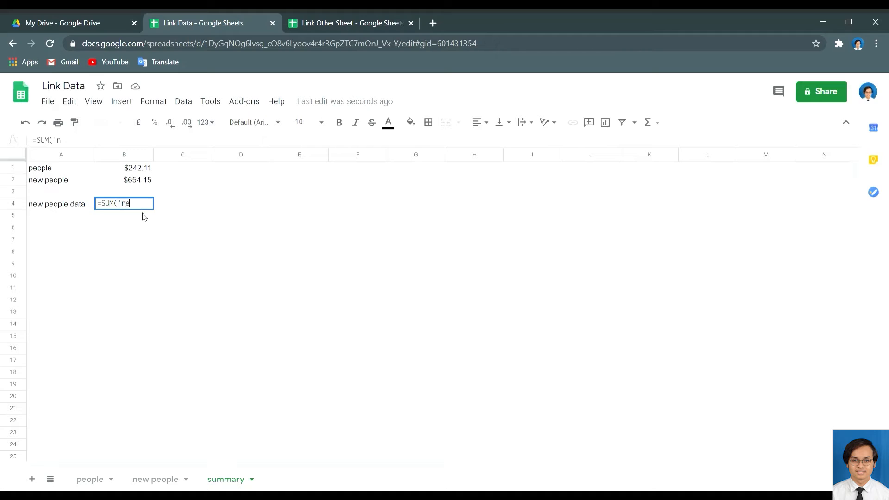
text(w people'!)
text(H@)
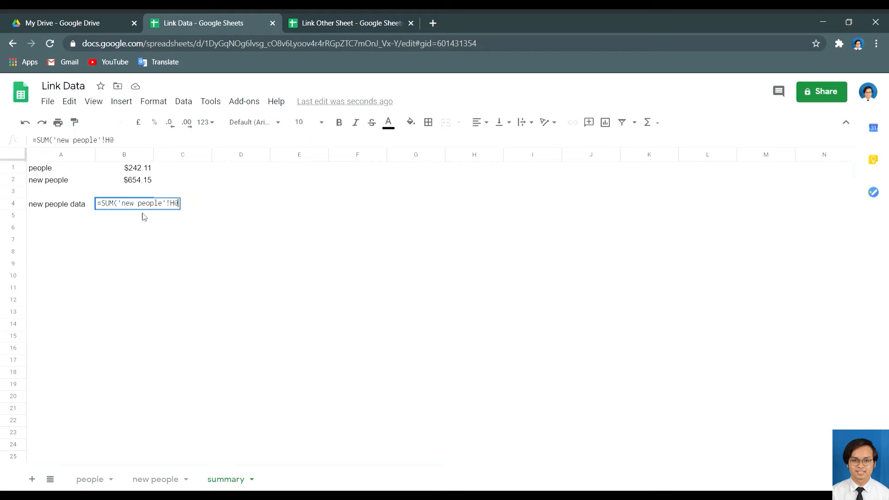
key(BackSpace)
text(2:h)
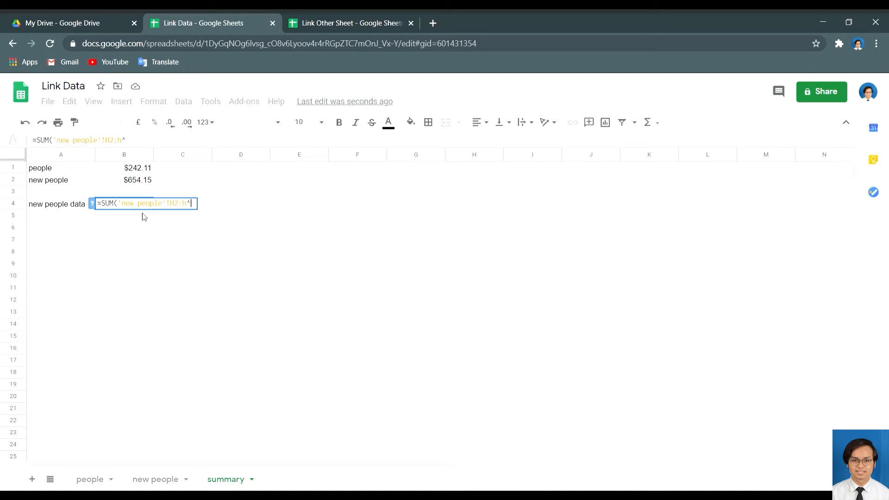
text(6))
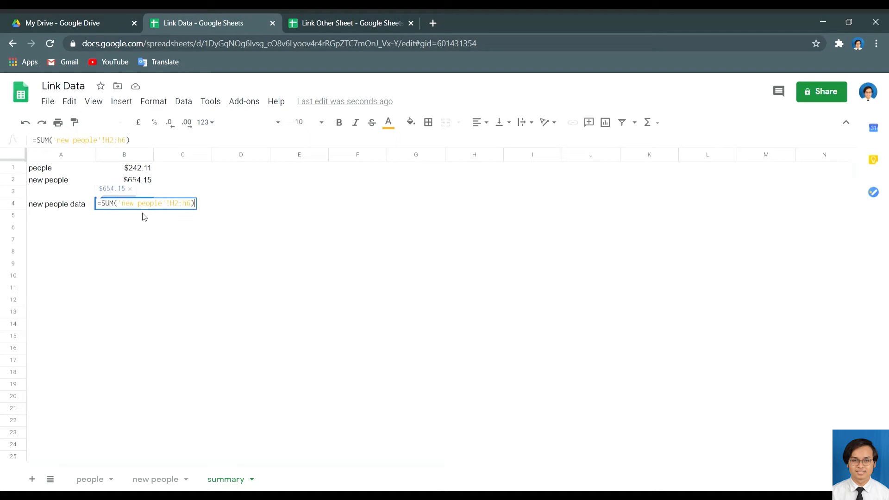
Commit B4's SUM formula at $654.15 and compare it with B2's formula.
key(Return)
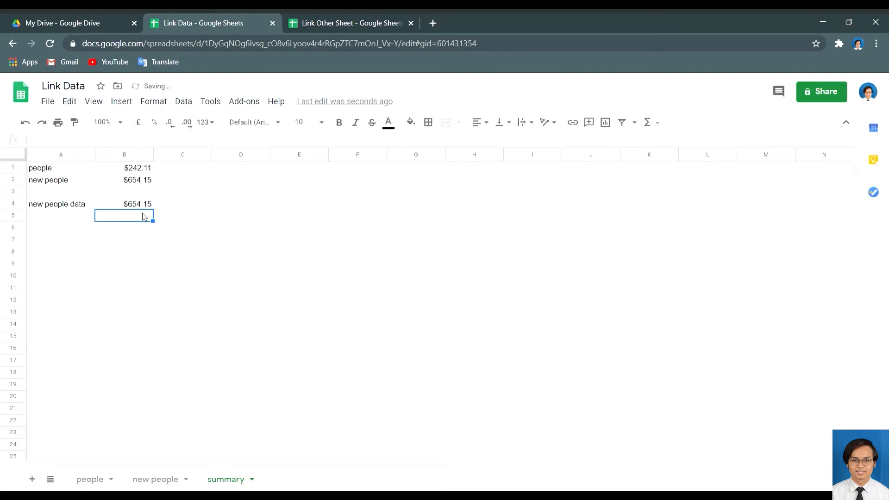
click(116, 204)
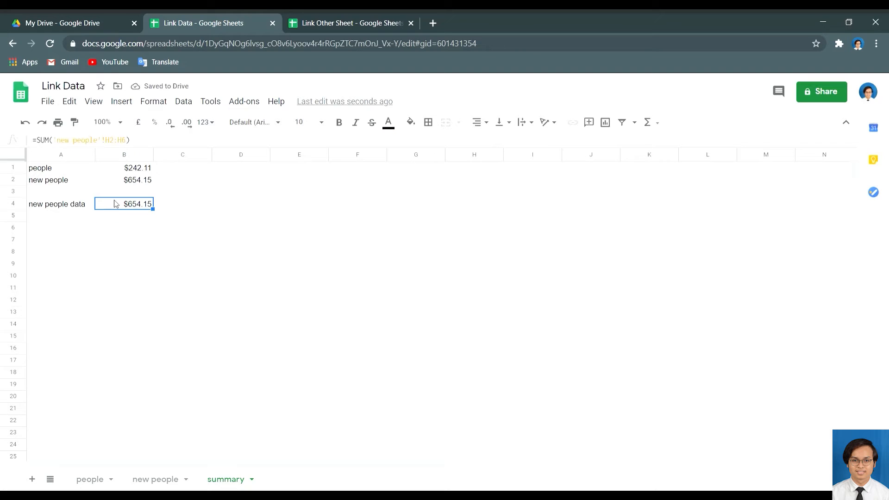
click(133, 185)
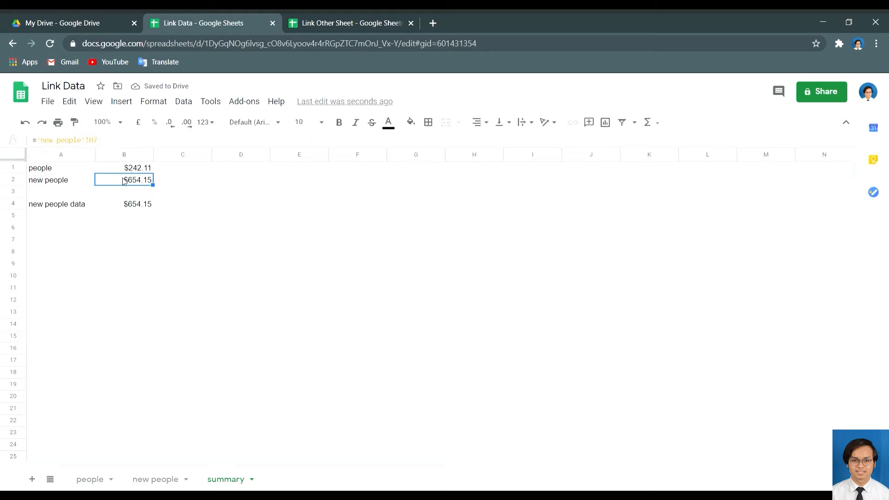
Go to the new people sheet and select its H7 Sales total.
click(148, 479)
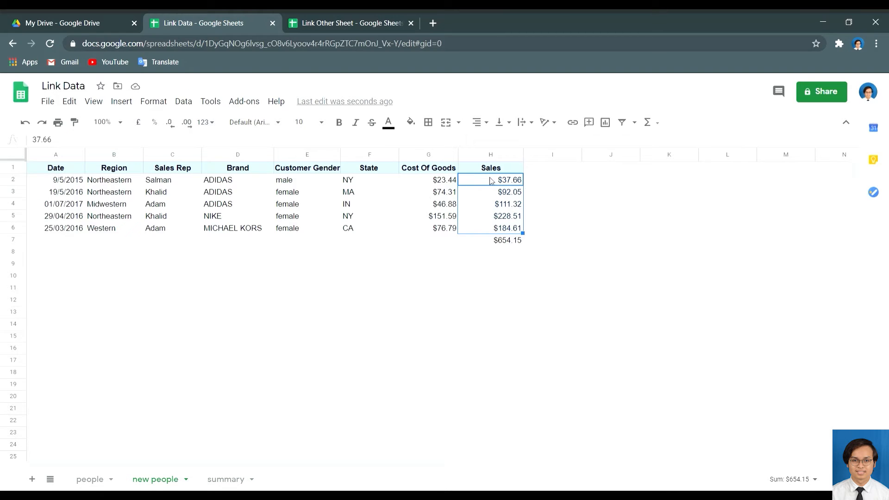
click(227, 480)
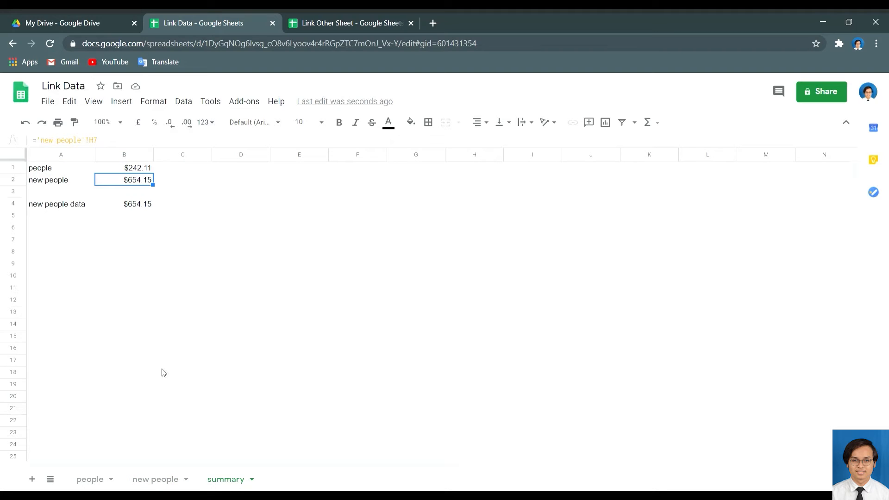
click(154, 480)
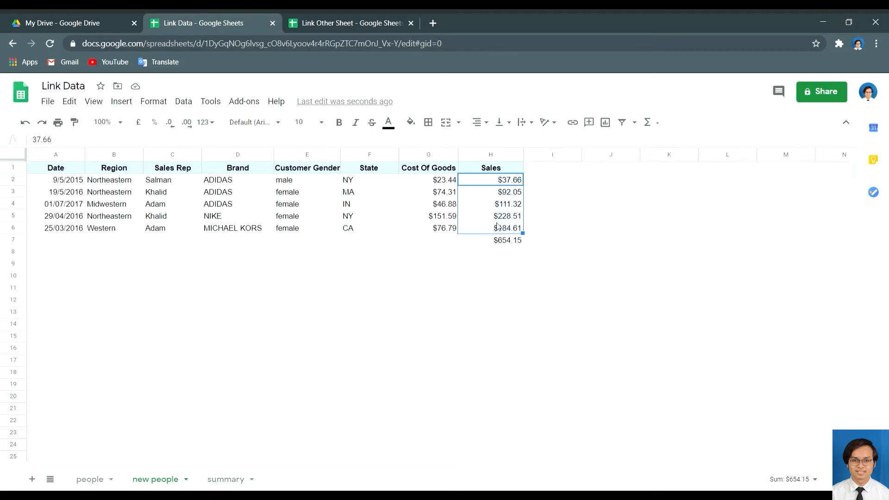
click(499, 240)
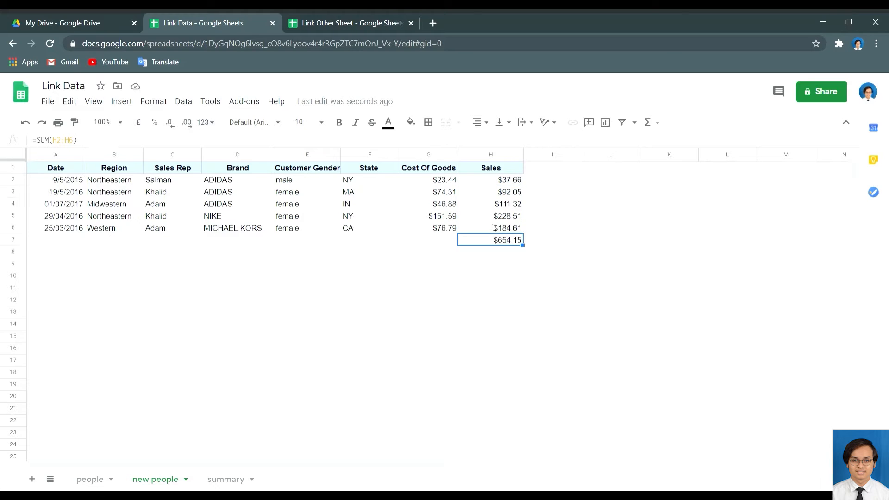
Delete the new people H7 total and check the effect on summary B2 and B4.
key(Delete)
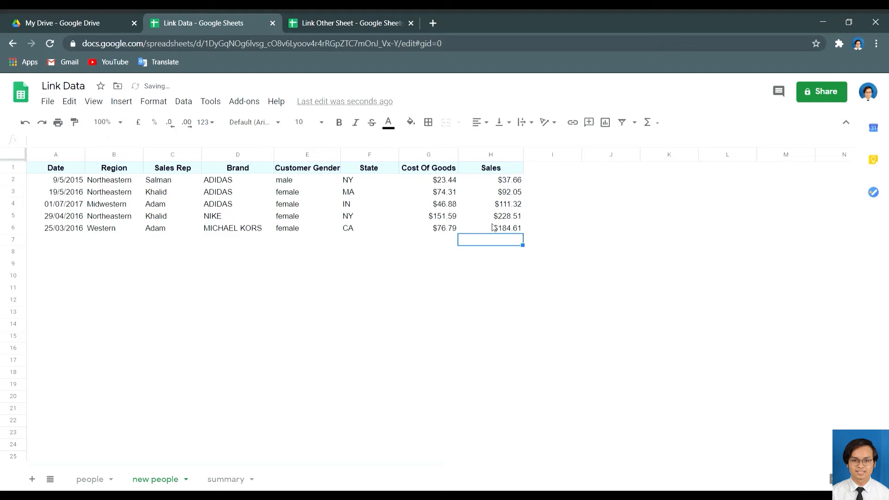
click(225, 480)
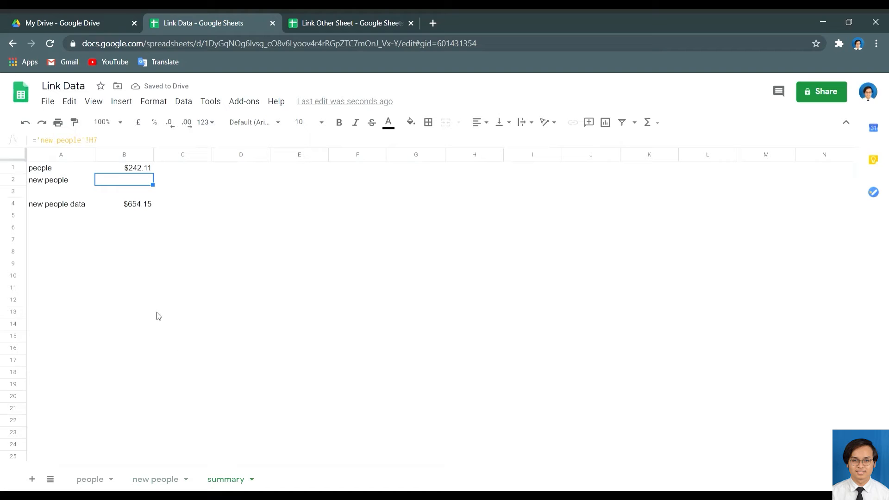
click(139, 209)
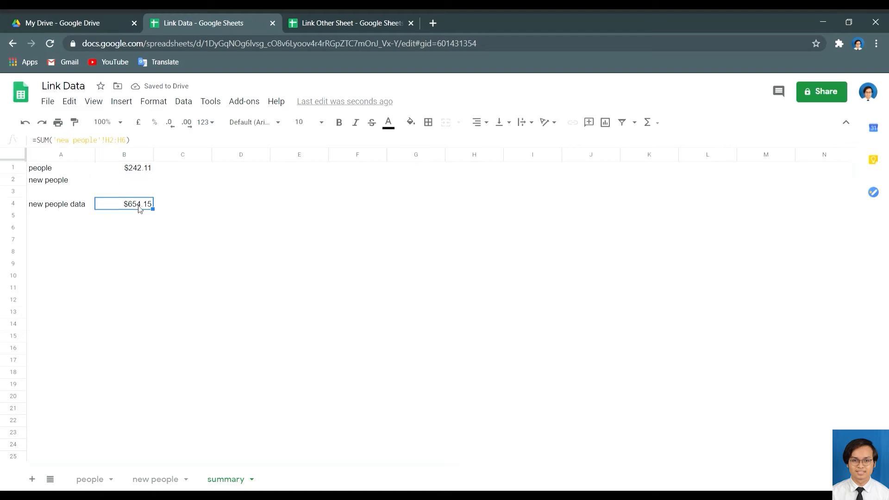
click(132, 182)
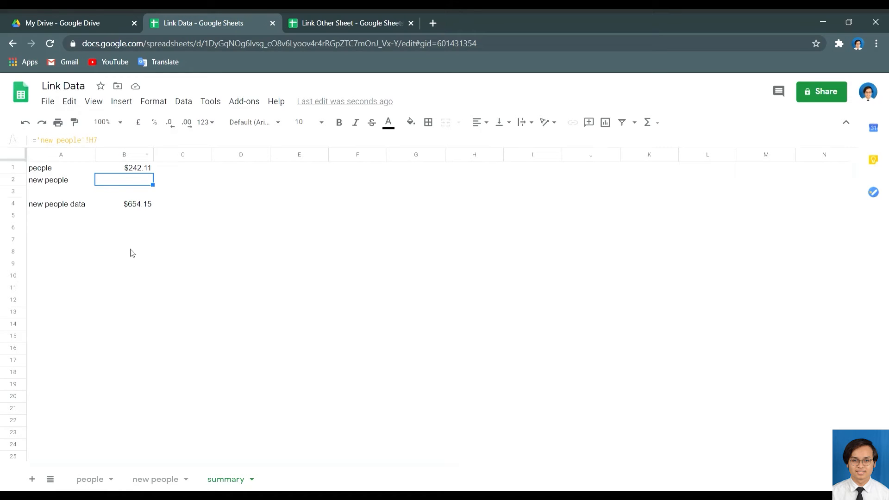
Restore H7 with Ctrl+Z and return to the summary sheet.
click(169, 480)
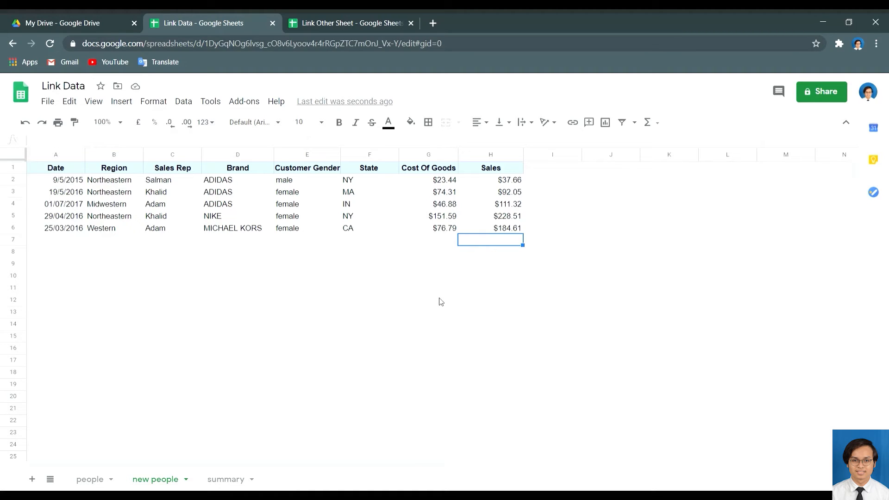
key(ctrl+z)
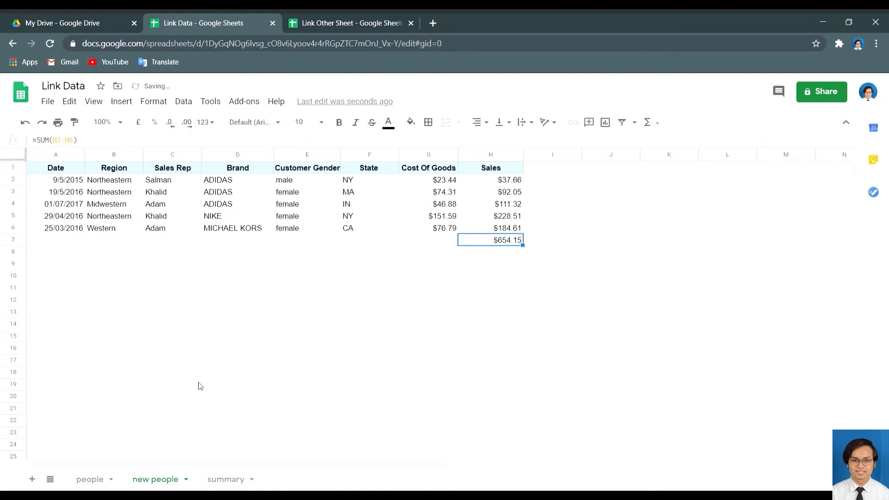
click(224, 481)
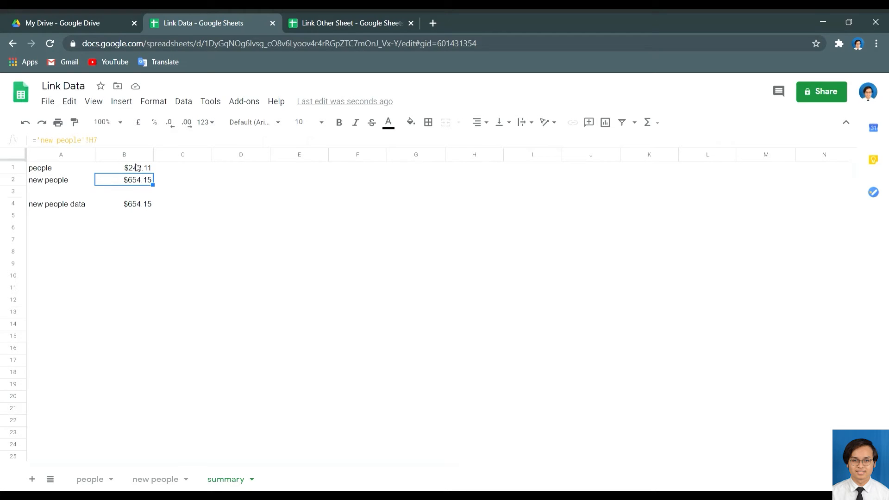
Clear the totals in B4, B2 and B1 of the summary sheet.
click(133, 206)
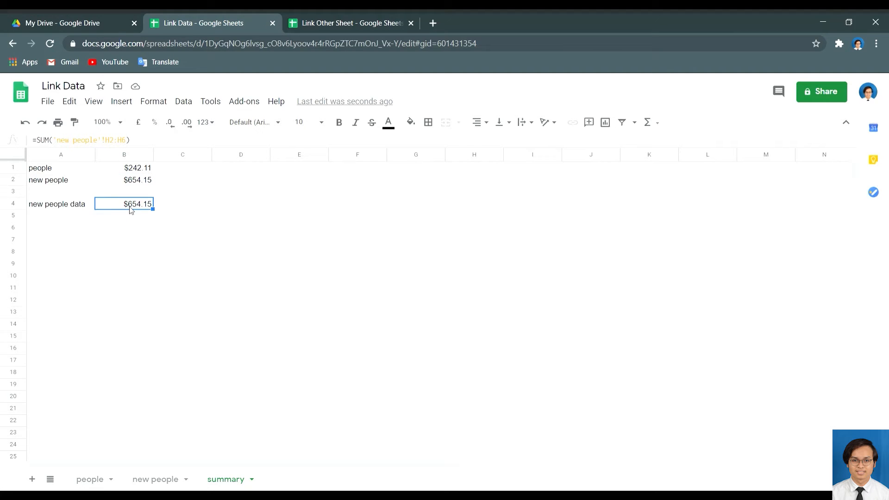
key(Delete)
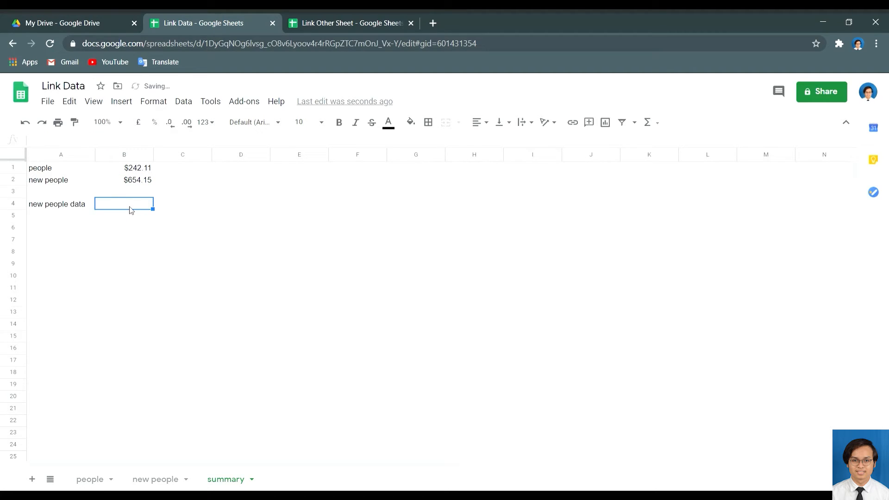
click(146, 184)
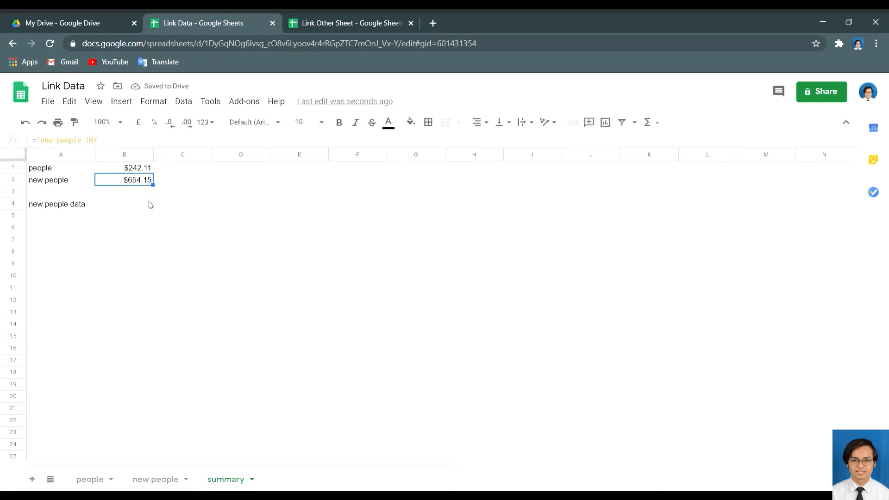
key(Delete)
click(130, 171)
key(Delete)
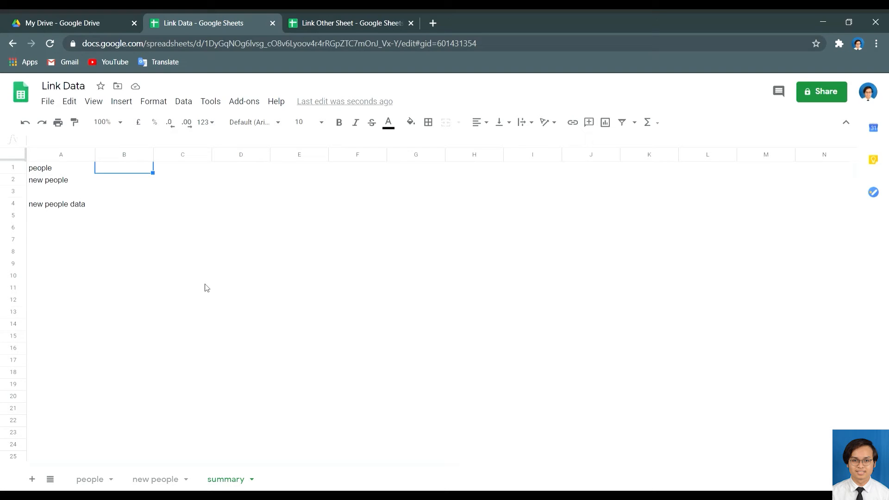
Make B1 reference =people!H4 by picking the cell, showing $242.11.
text(=)
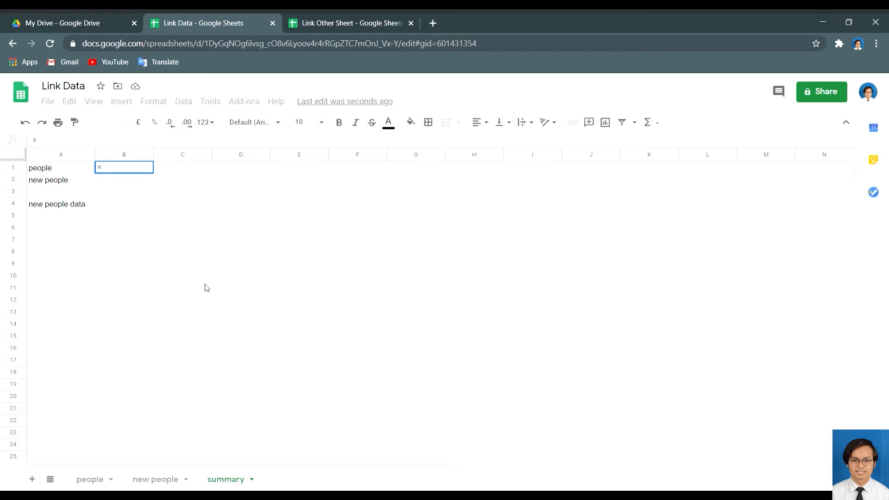
click(91, 480)
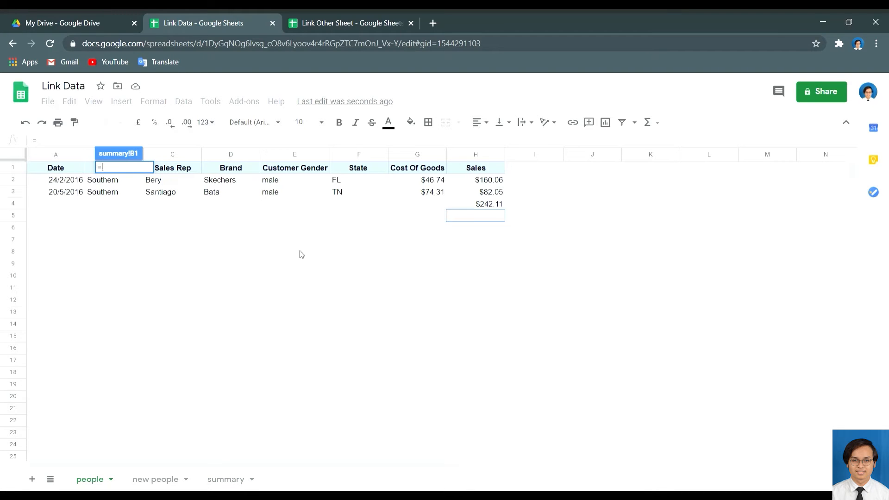
click(470, 206)
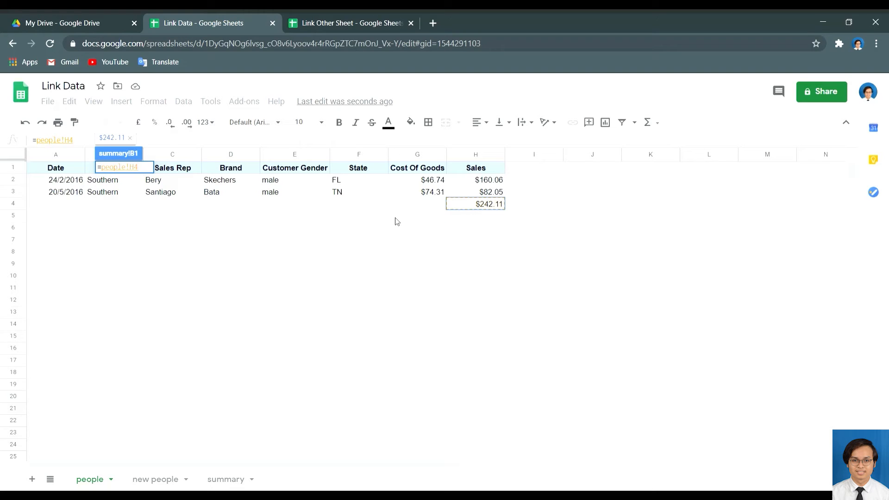
key(Return)
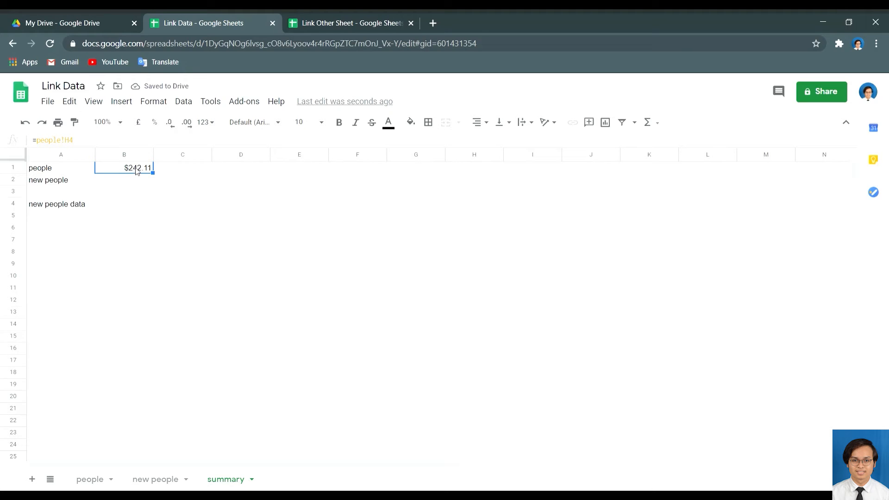
click(90, 479)
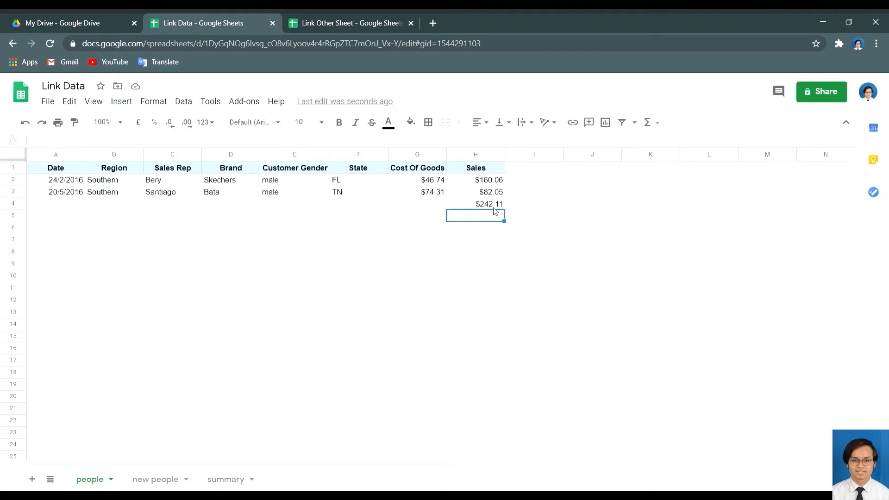
click(223, 482)
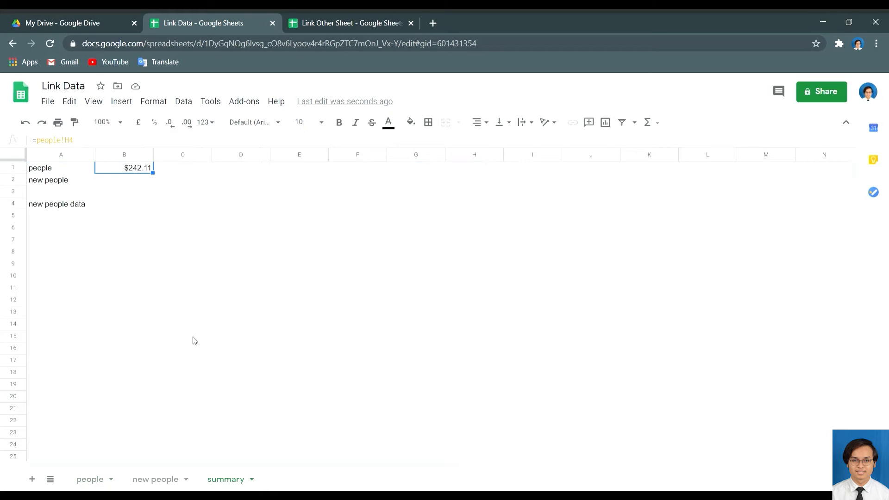
click(136, 185)
Set B2 to ='new people'!H7 so it shows $654.15 below the people total.
text(=)
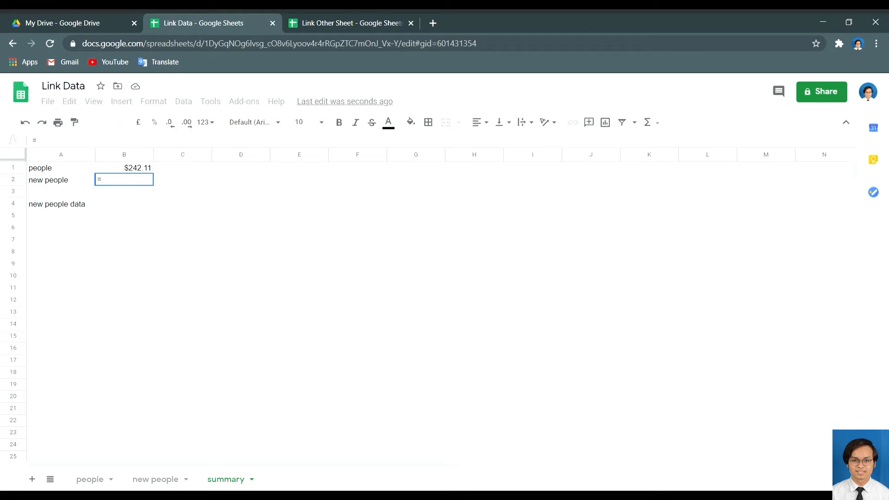
click(170, 482)
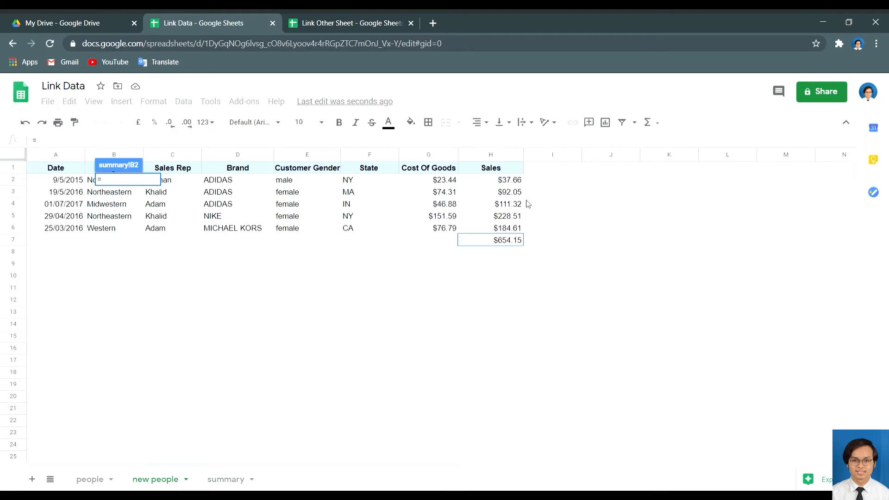
click(496, 242)
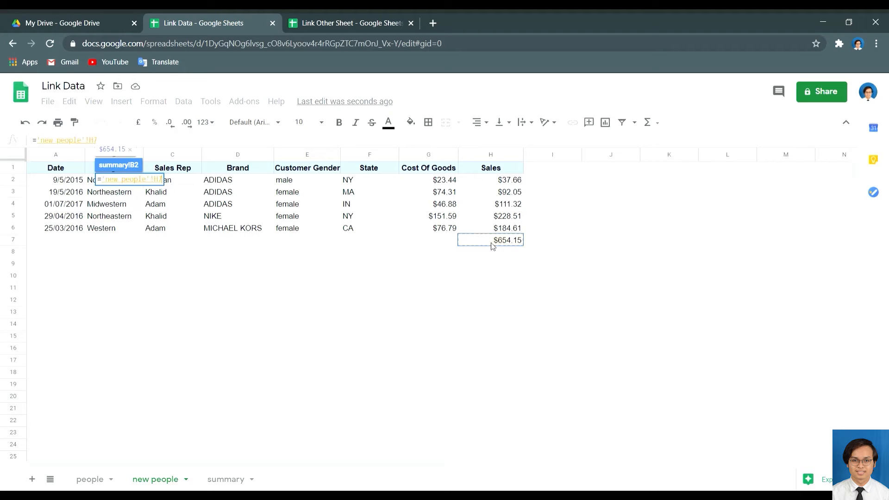
key(Return)
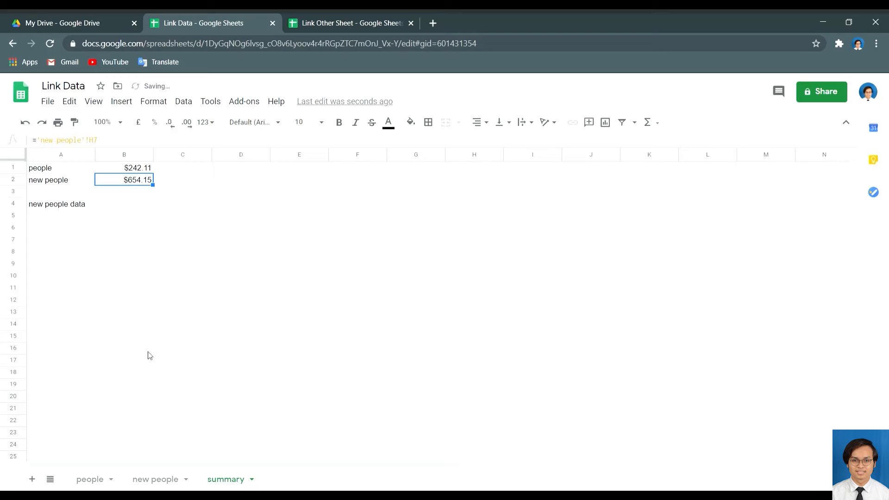
click(170, 481)
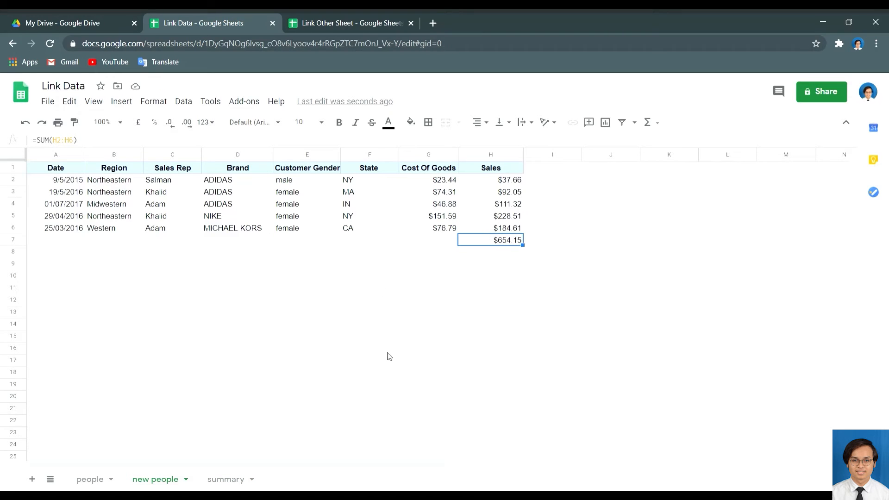
click(222, 480)
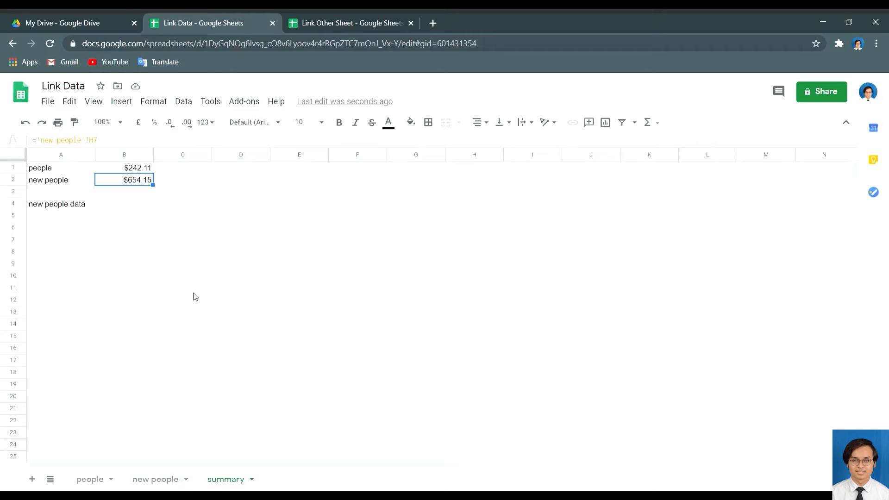
click(124, 208)
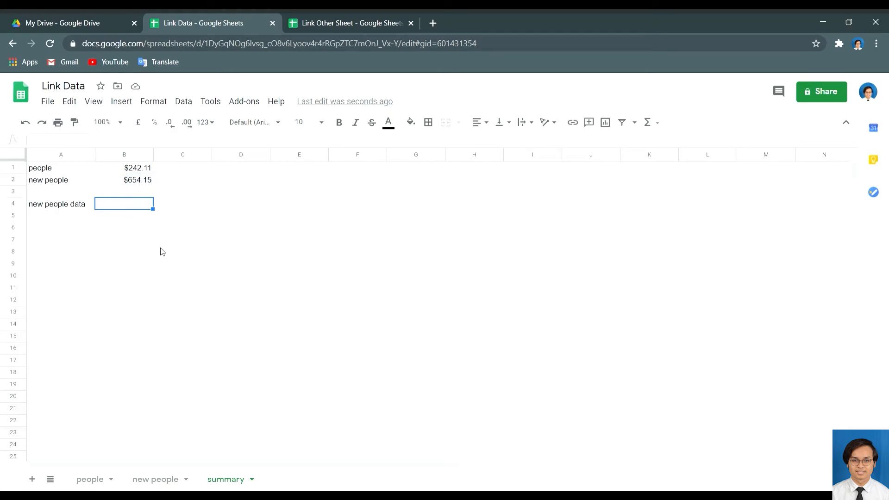
Build =SUM('new people'!H2:H6) in B4 by dragging H2:H6, giving $654.15.
click(157, 482)
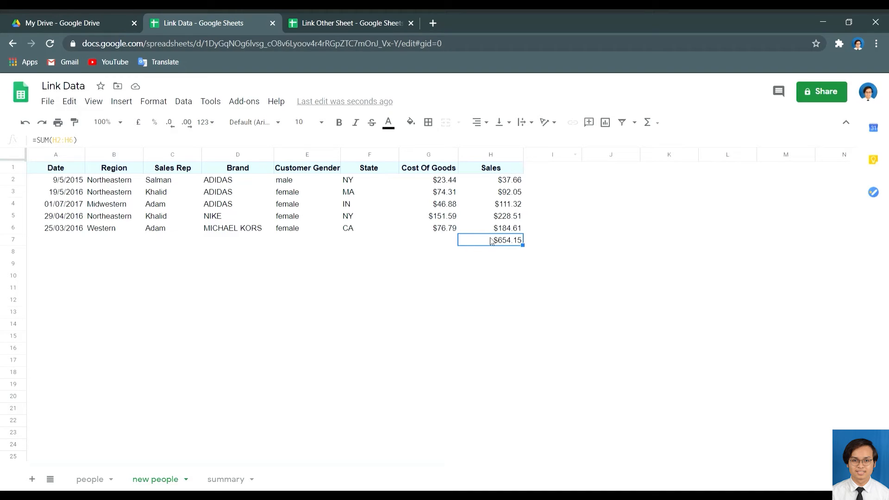
click(226, 479)
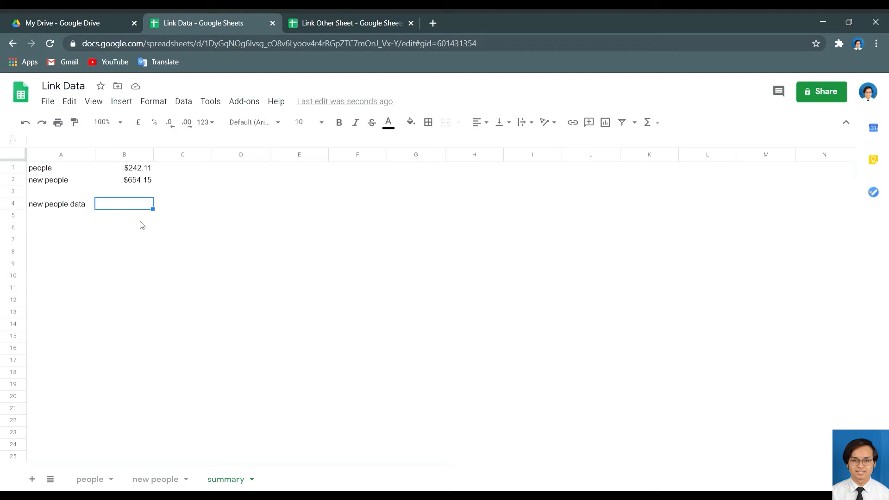
text(=)
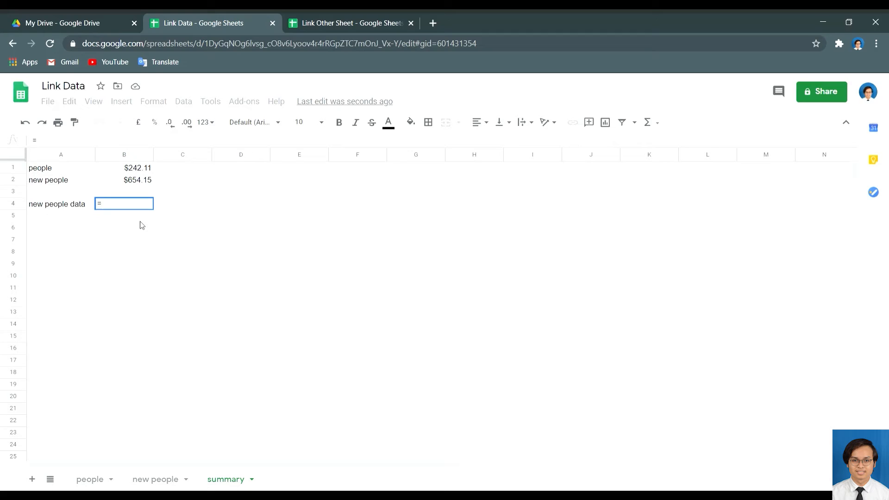
text(SUM)
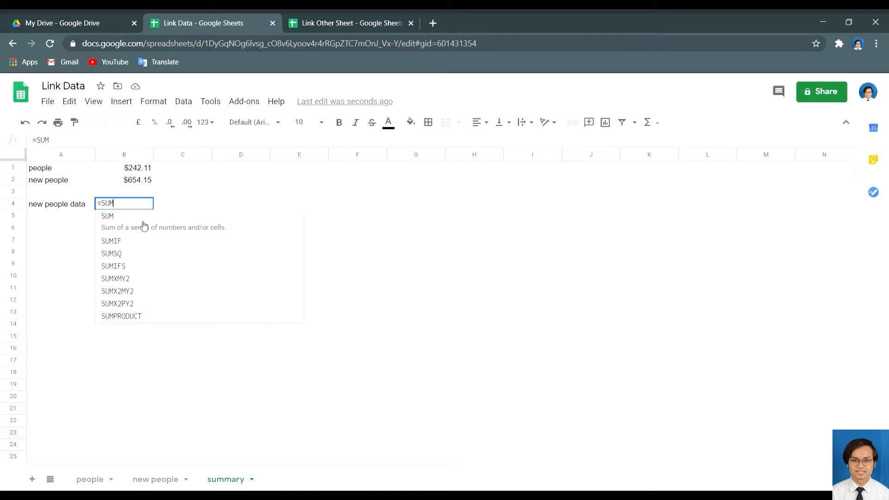
text(()
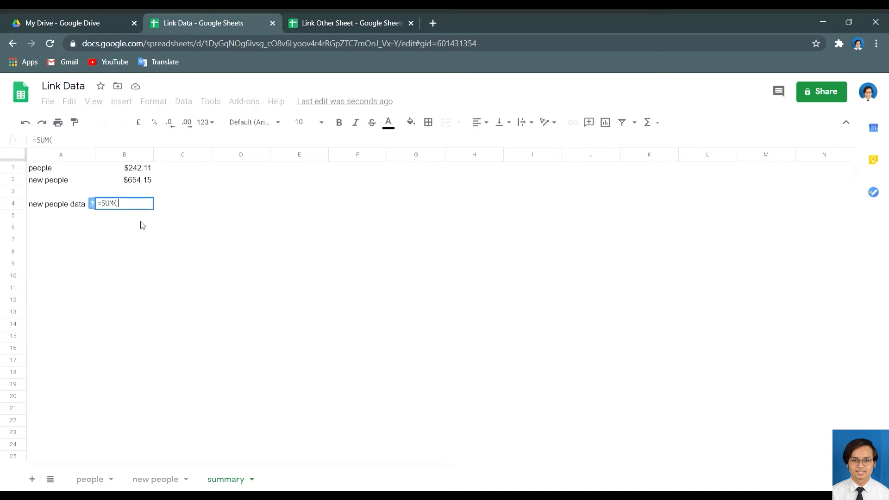
click(155, 480)
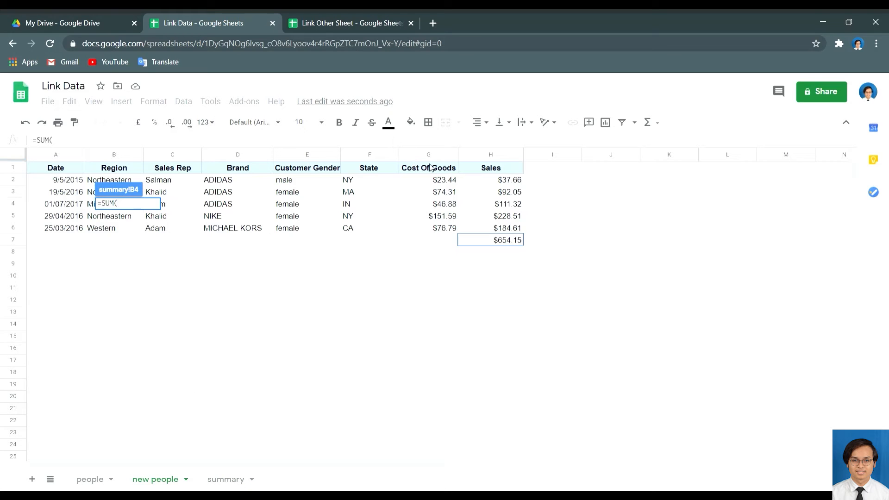
click(480, 183)
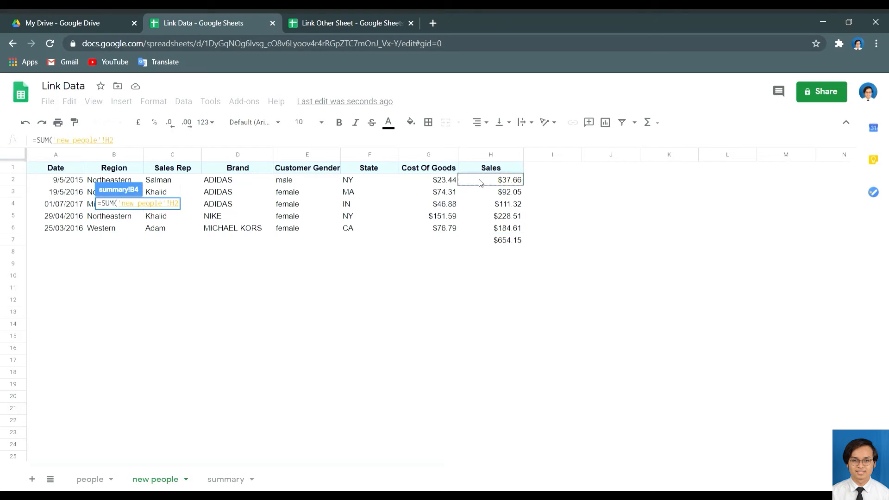
drag(482, 186, 456, 229)
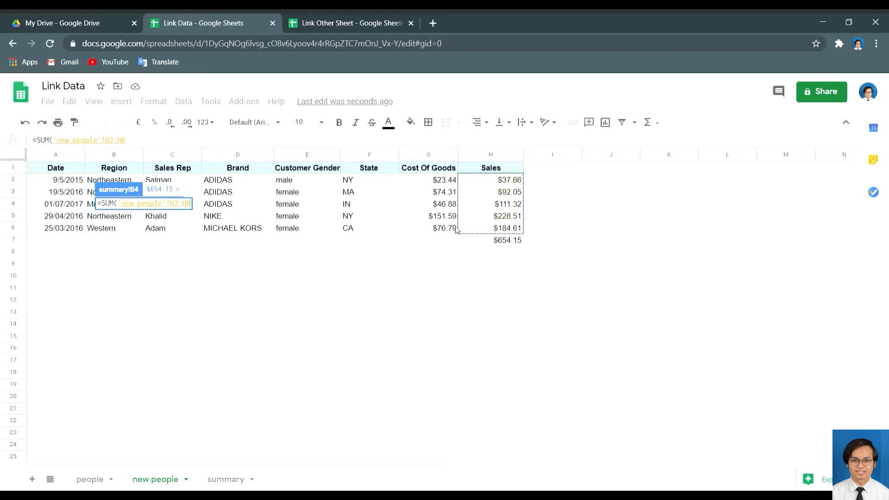
text())
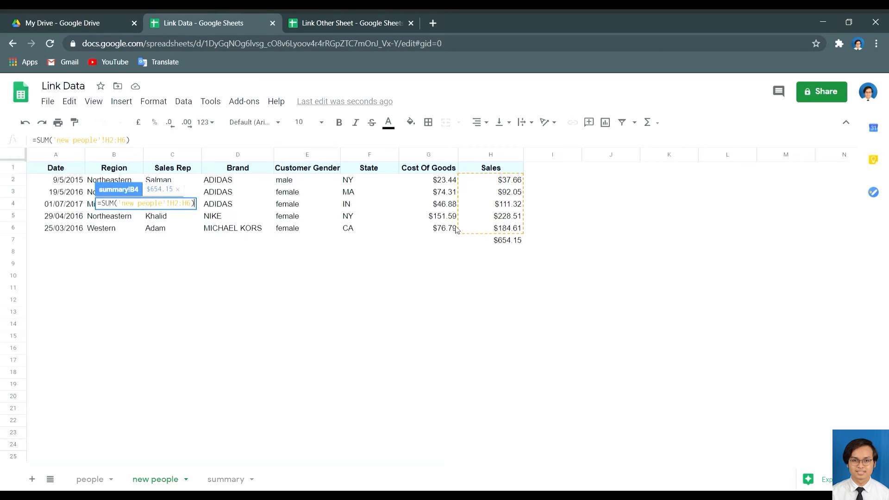
key(Return)
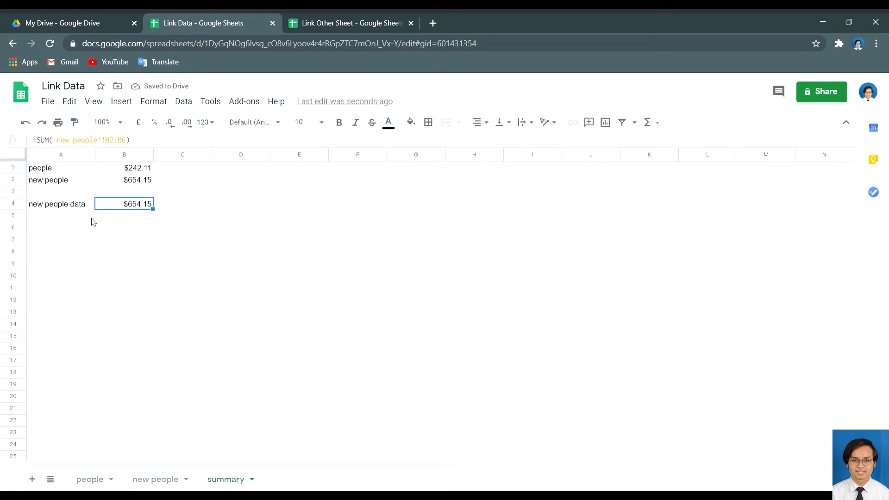
click(358, 276)
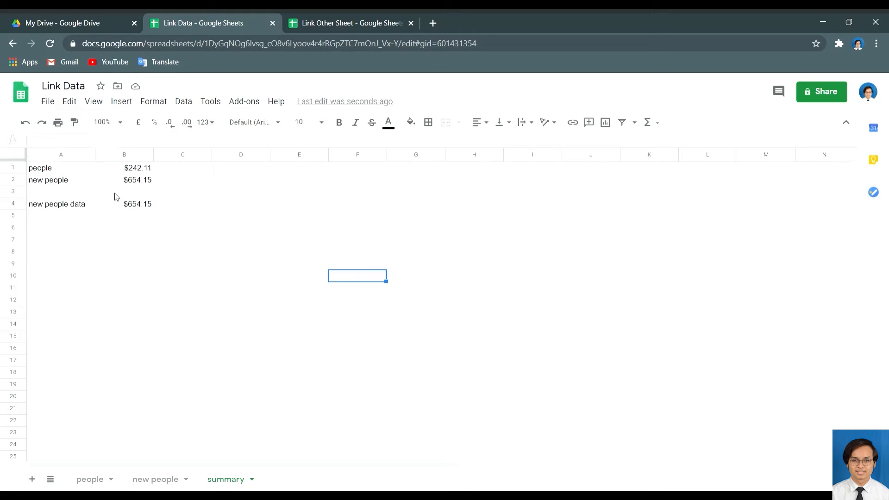
Confirm B1 holds =people!H4 while comparing against the Link Other Sheet spreadsheet.
click(130, 172)
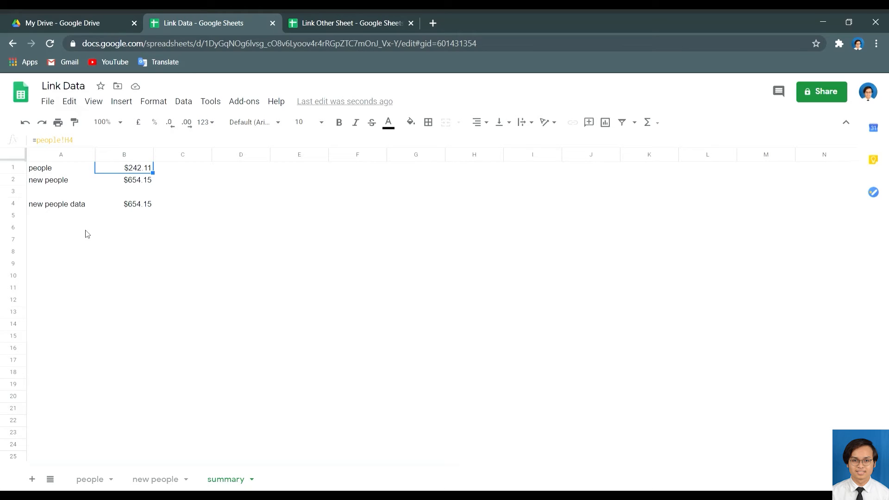
click(337, 15)
click(209, 22)
click(352, 14)
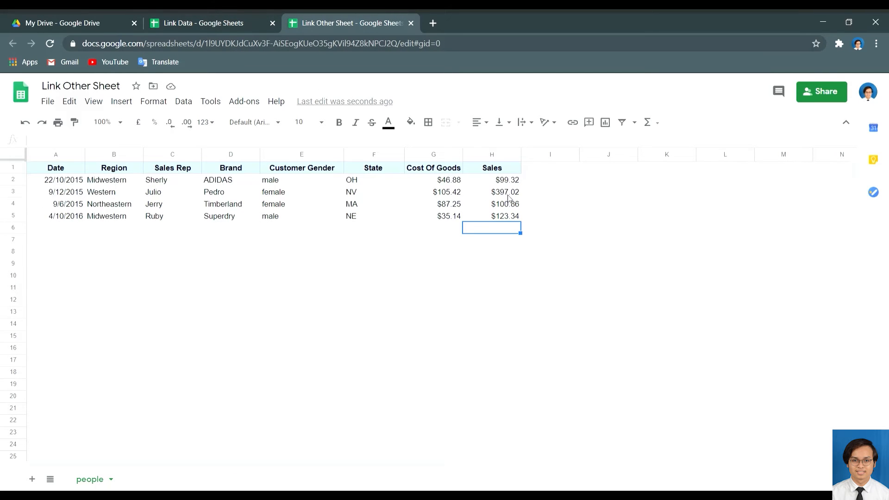
click(208, 17)
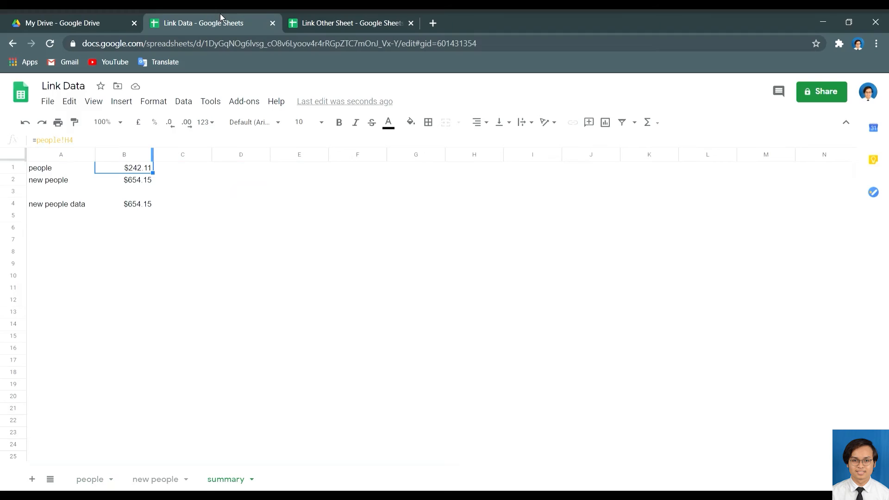
In Link Other Sheet, select the spreadsheet's web address, then pick cell H6.
click(329, 14)
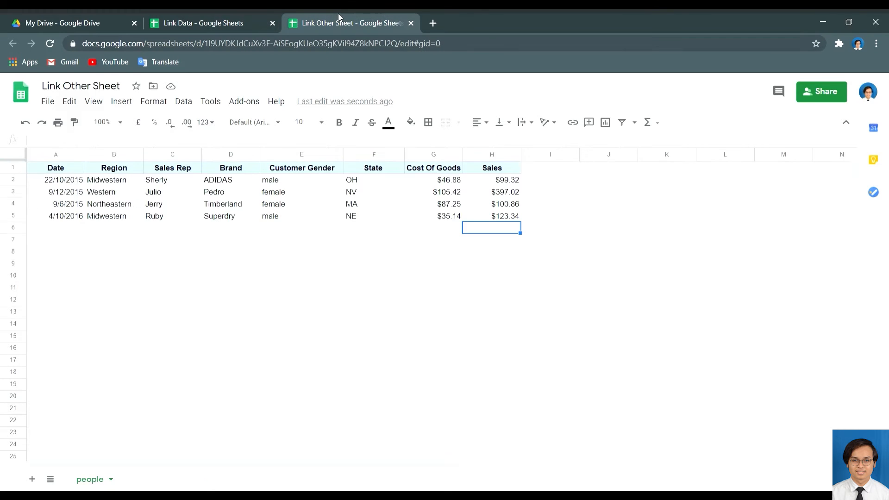
click(459, 44)
key(ctrl+c)
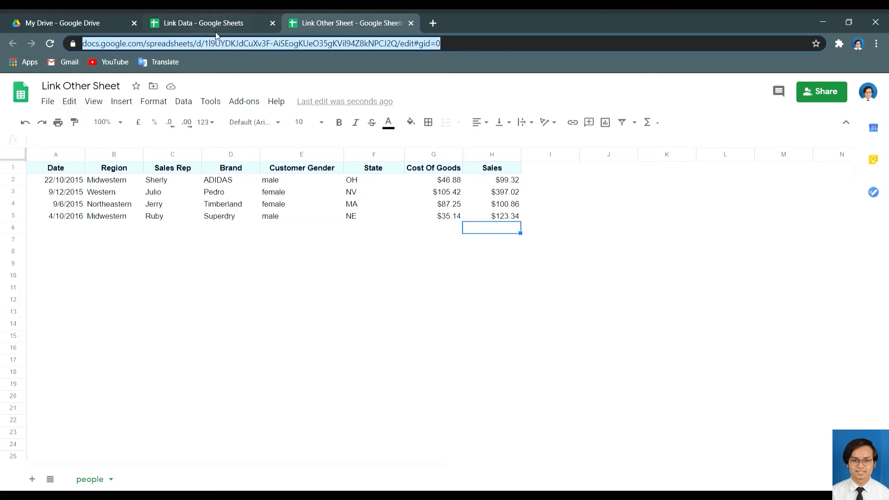
click(480, 231)
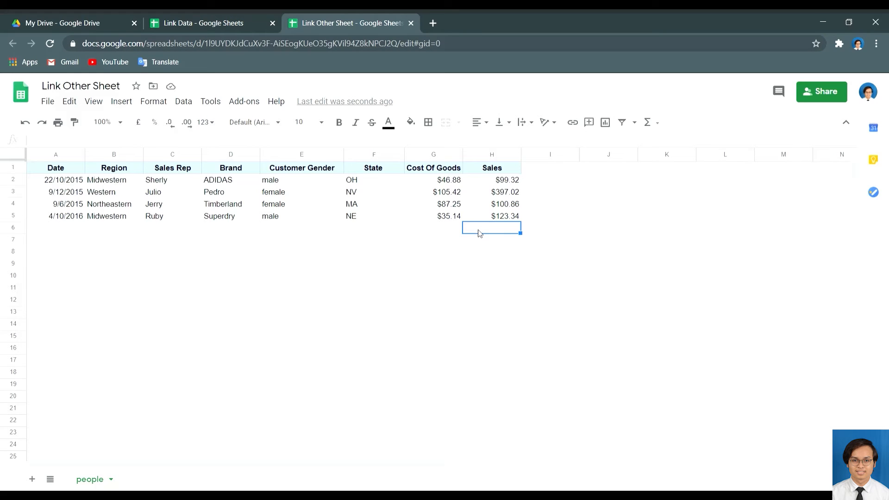
Enter =SUM(H2:H5) in H6 to total the Sales column at $720.54.
text(=SU)
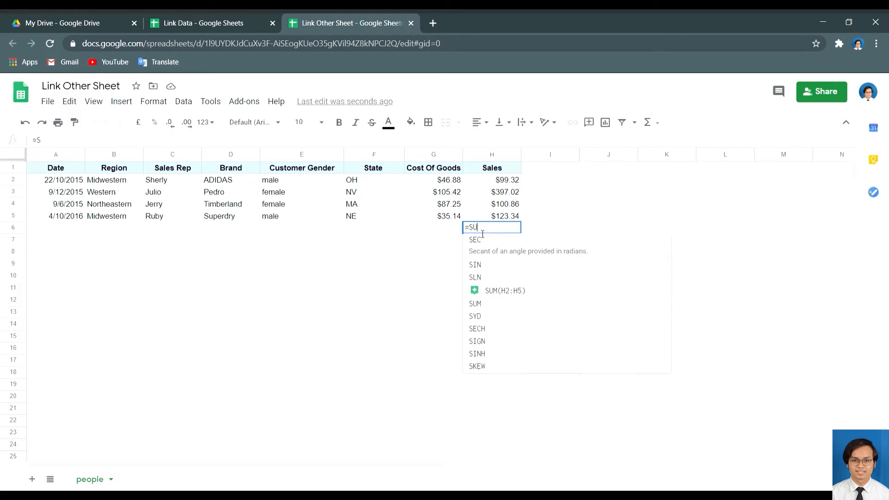
text(M()
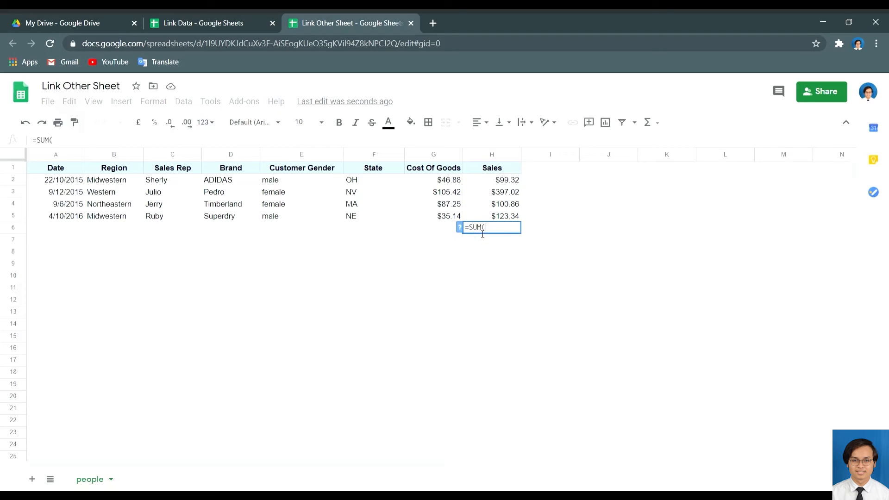
click(503, 183)
drag(504, 182, 506, 214)
text())
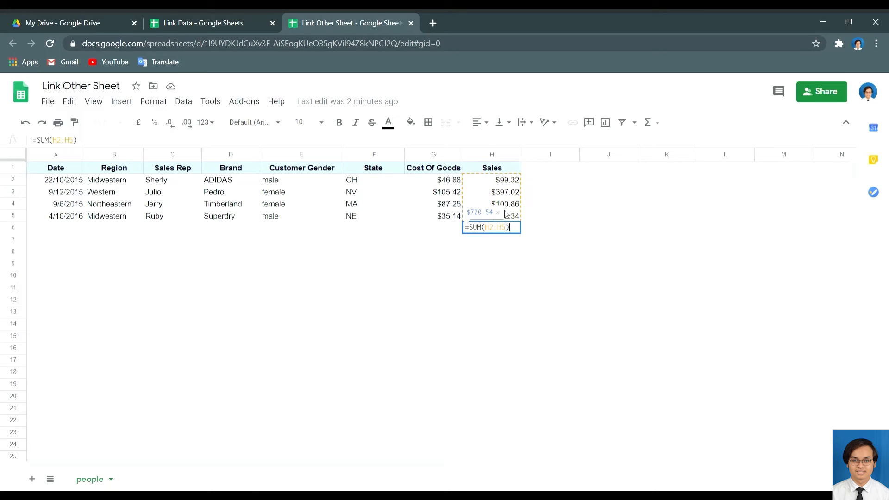
key(Return)
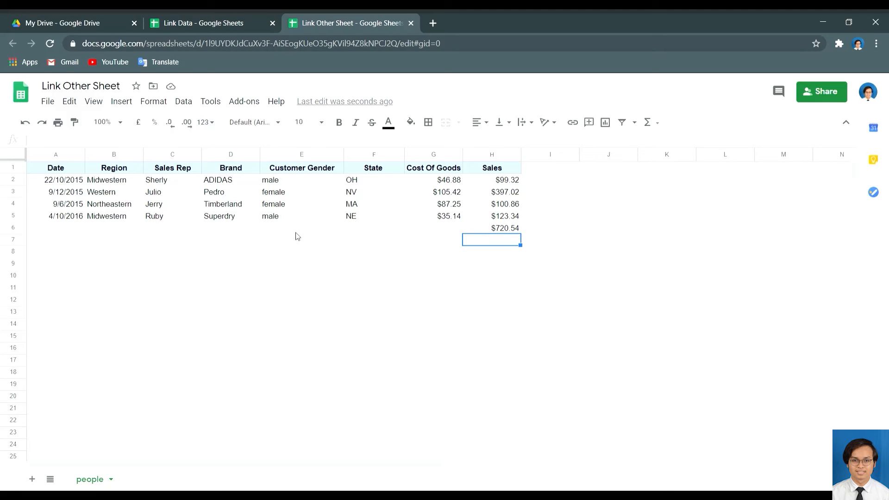
Verify the H6 total formula, then return to the Link Data spreadsheet.
click(239, 14)
click(338, 14)
click(504, 231)
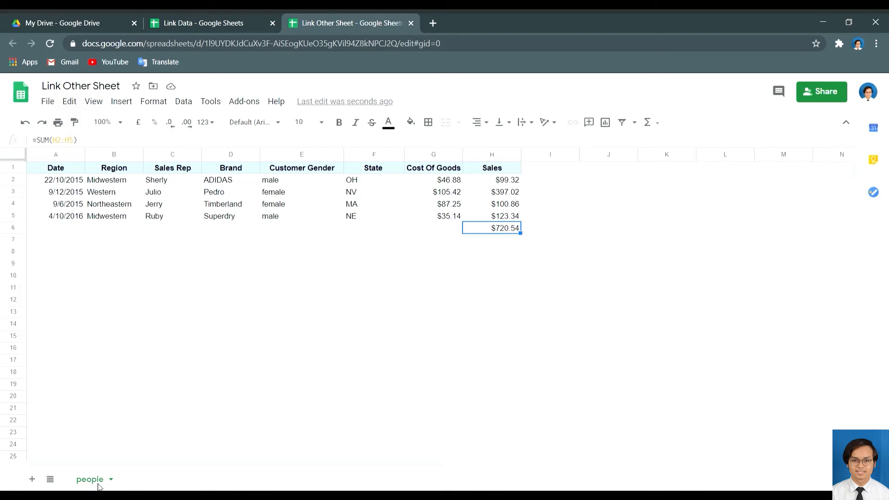
click(213, 15)
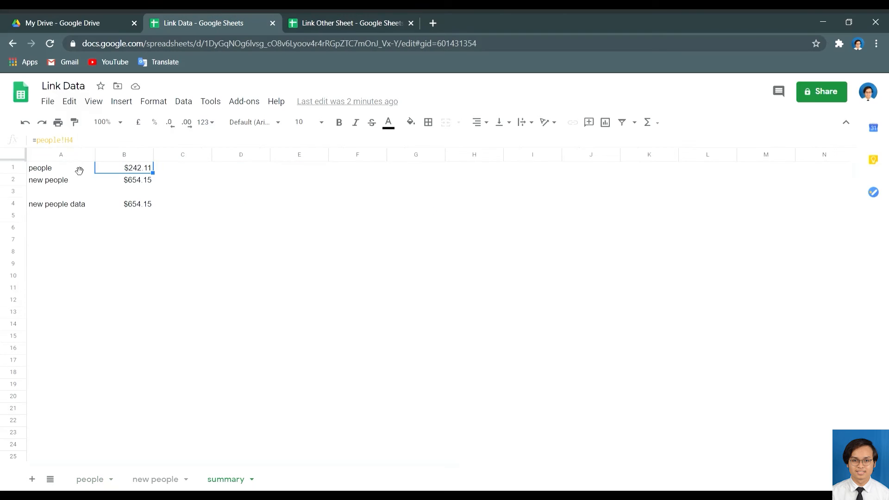
Label A6 'another people data' and widen column A so it fits.
click(71, 231)
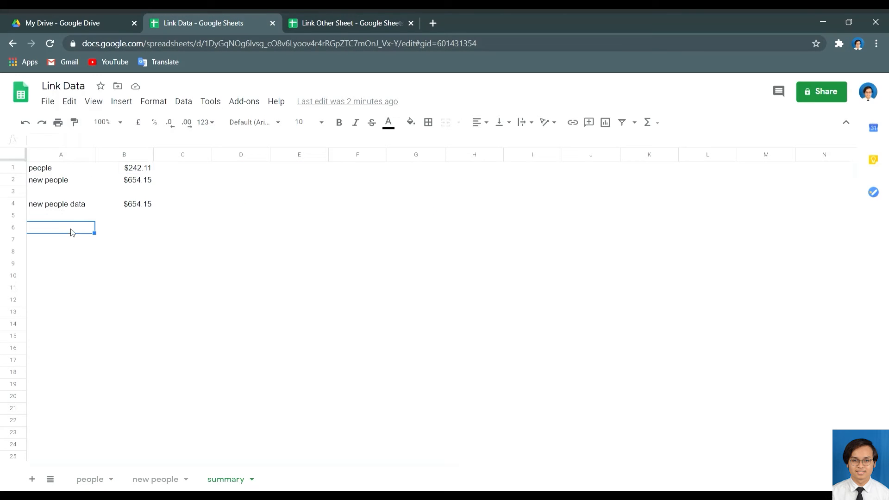
text(anothe)
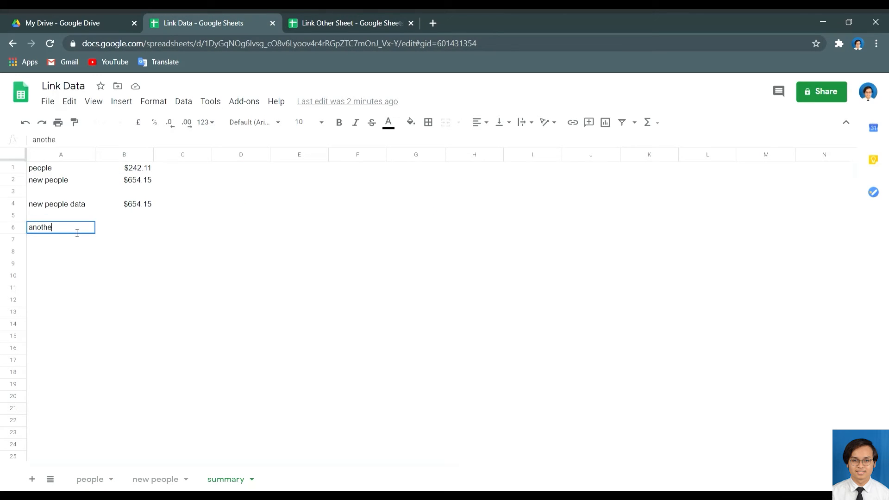
text(r people data)
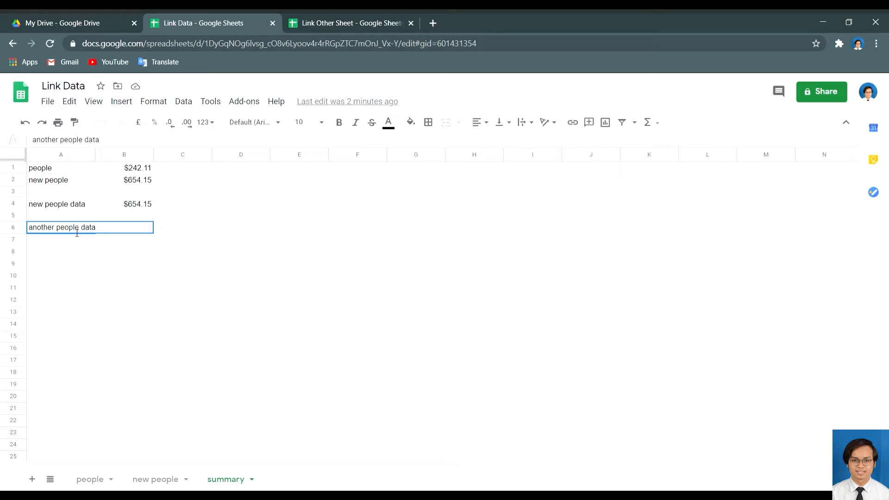
key(Return)
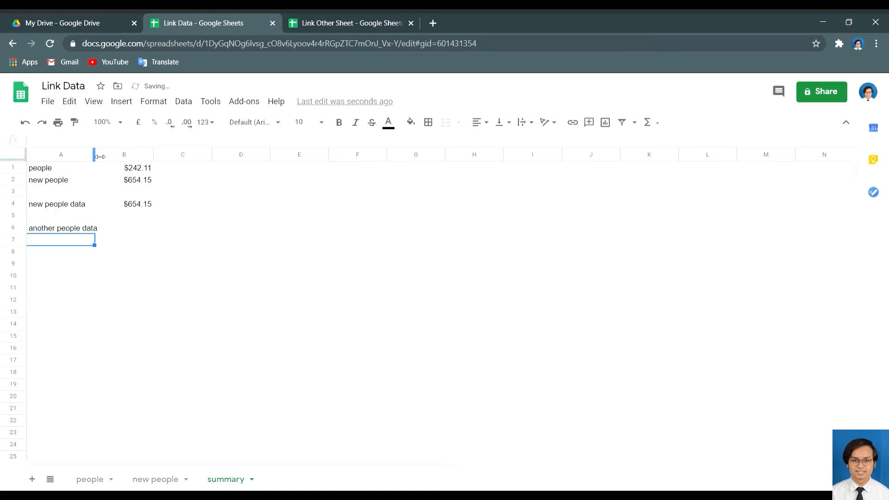
drag(100, 157, 109, 156)
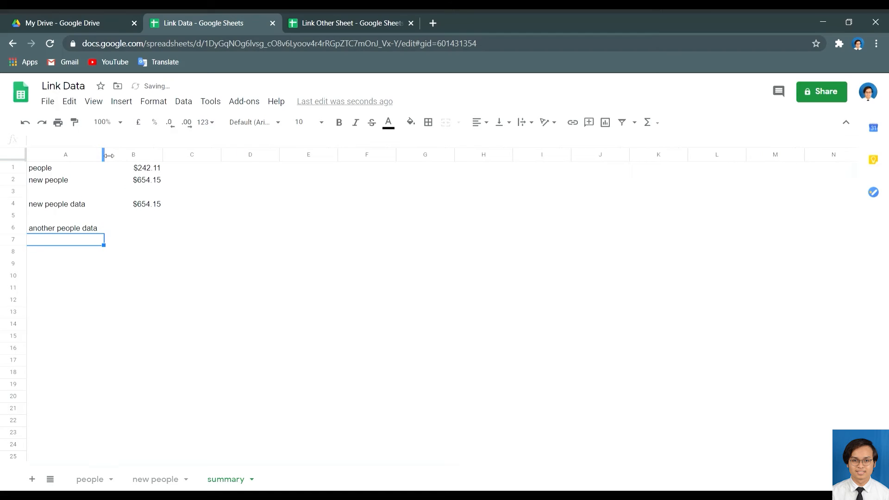
click(137, 230)
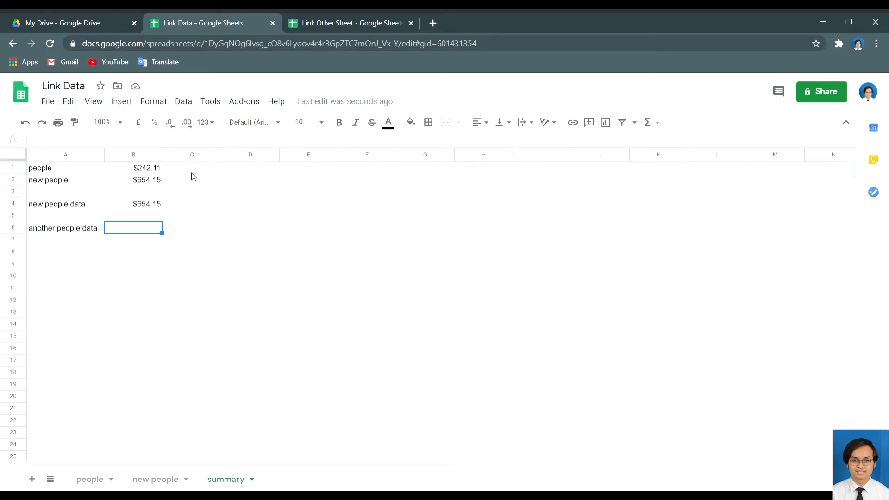
Put =IMPORTRANGE("<Link Other Sheet URL>","people!H6") in B6, showing $720.54.
text(=)
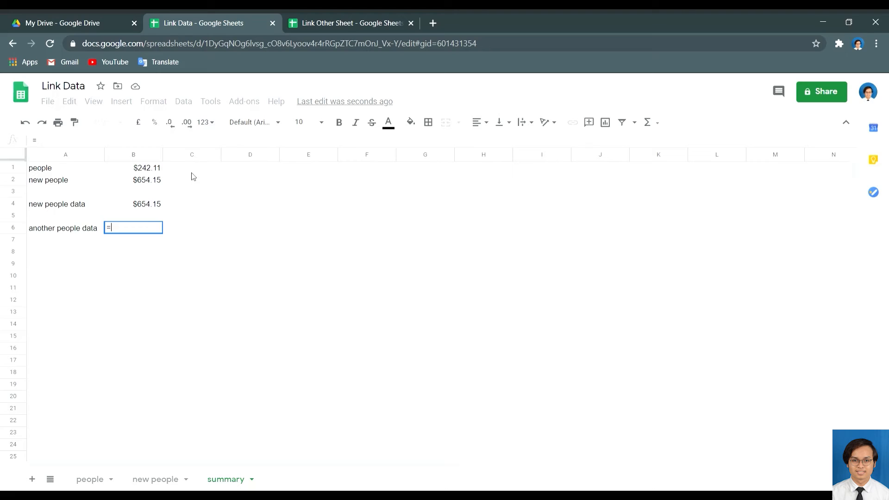
text(IMPORTR)
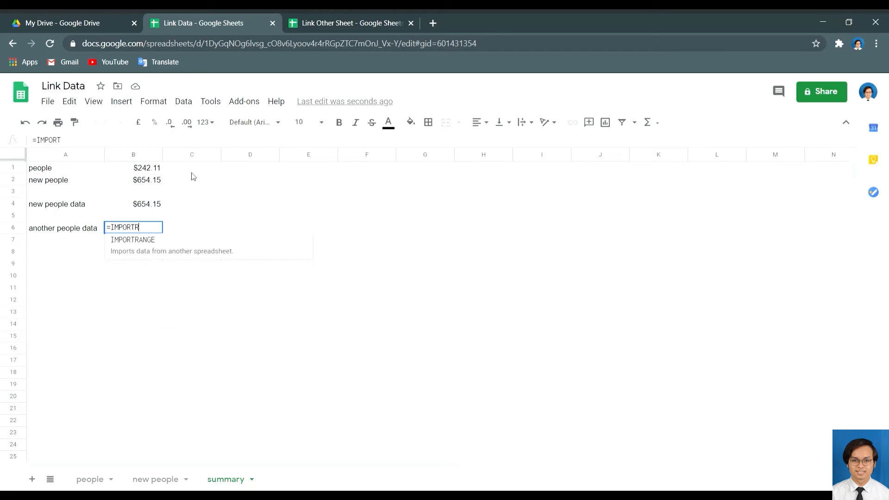
text(ANGE()
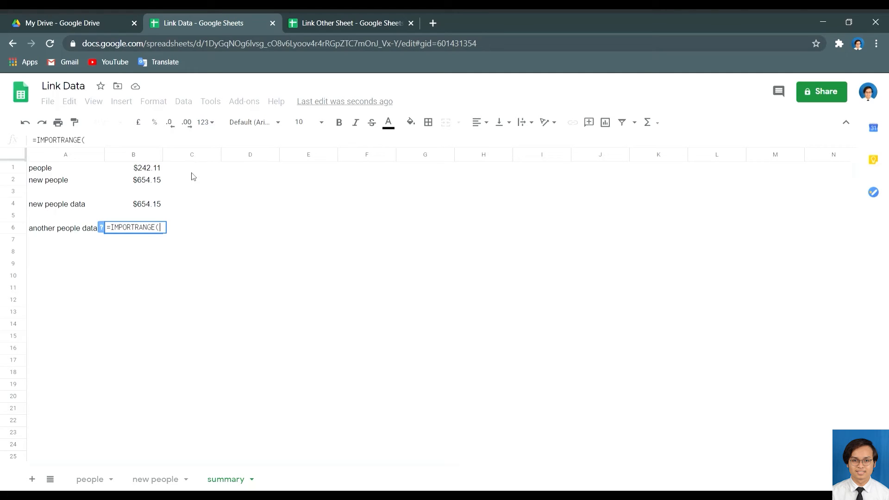
text(")
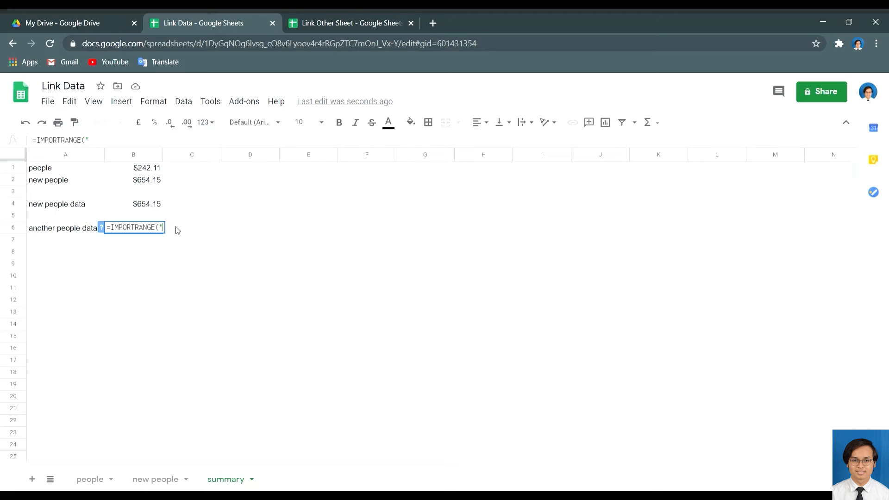
key(ctrl+v)
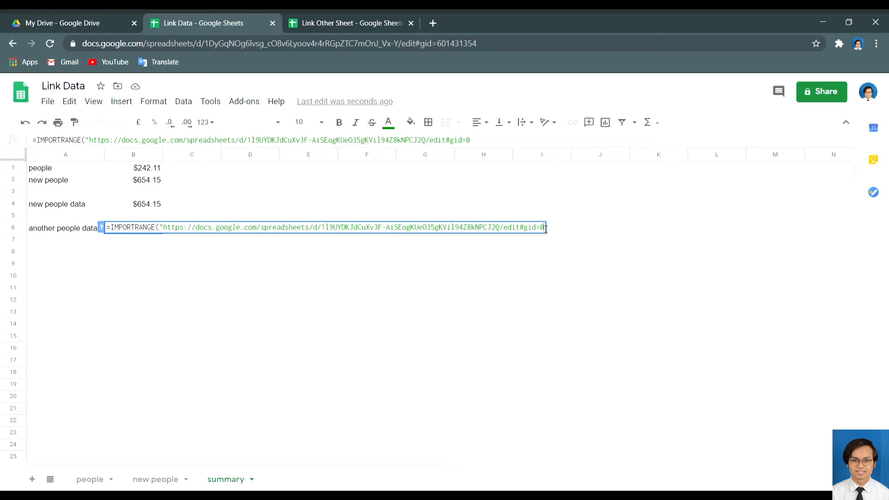
text(","people)
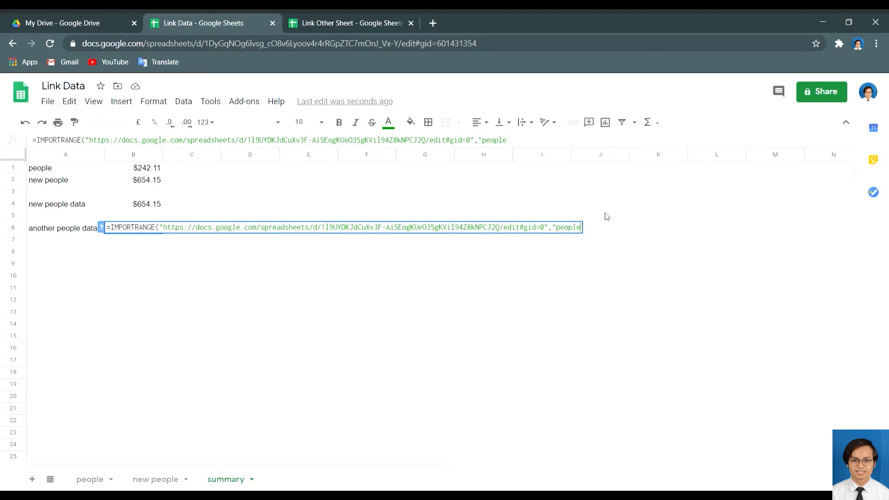
text(!H^)
key(BackSpace)
text(6"))
key(Return)
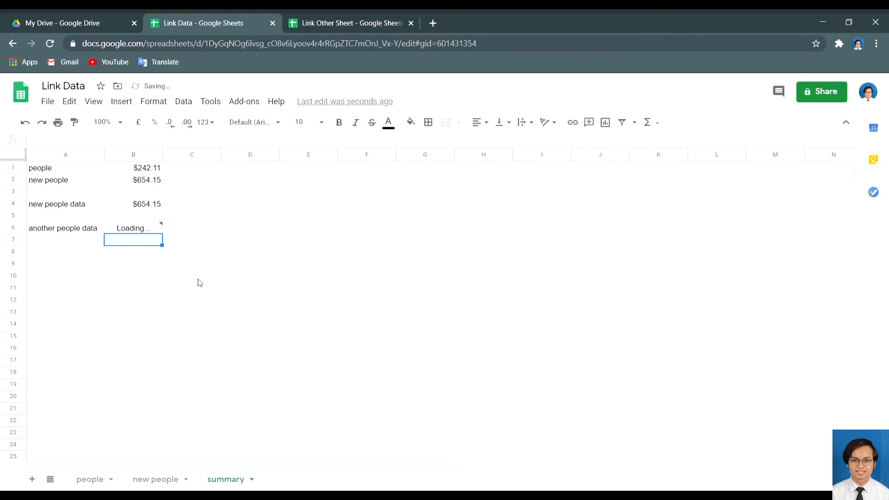
click(153, 231)
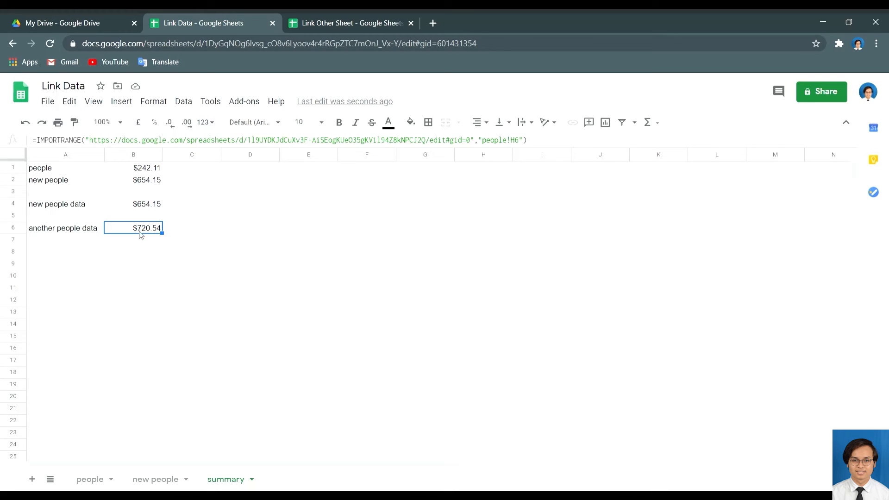
click(146, 256)
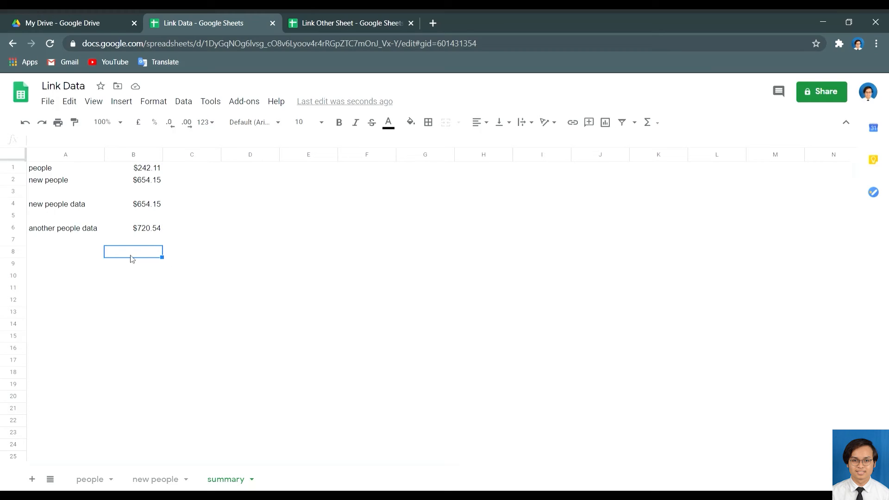
Recheck B6's IMPORTRANGE formula, then open the people sheet tab's menu in Link Other Sheet.
click(146, 233)
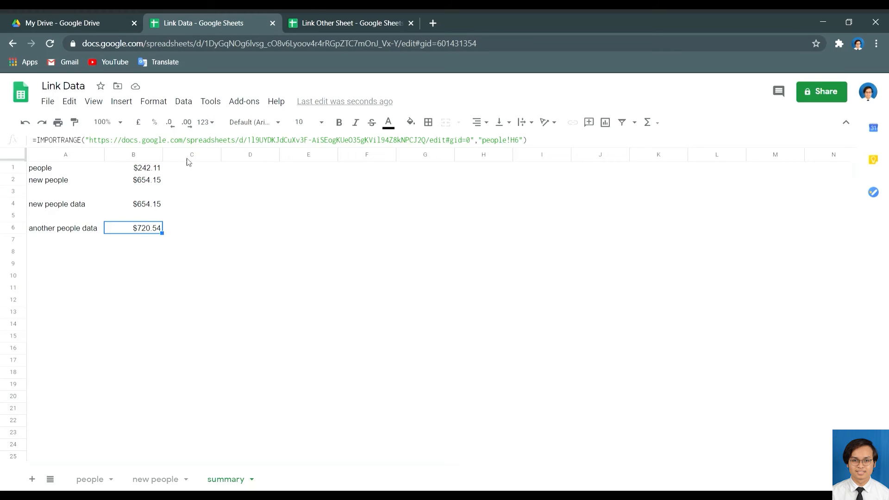
click(310, 22)
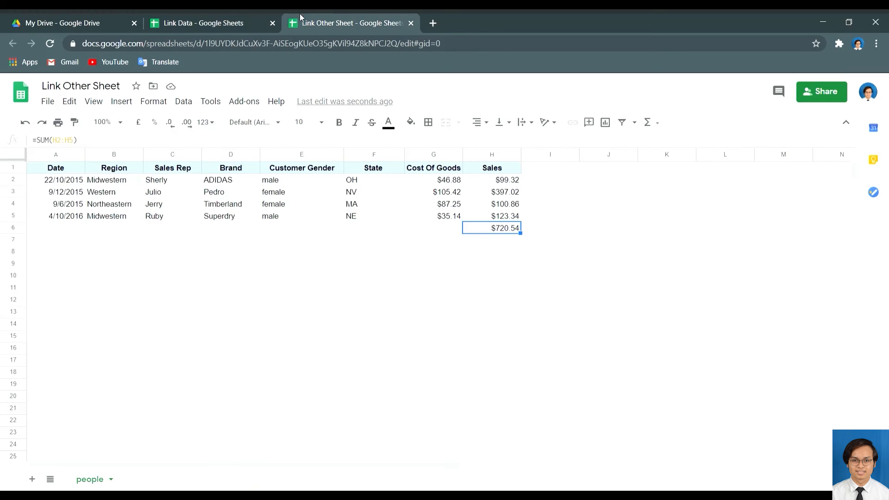
click(204, 20)
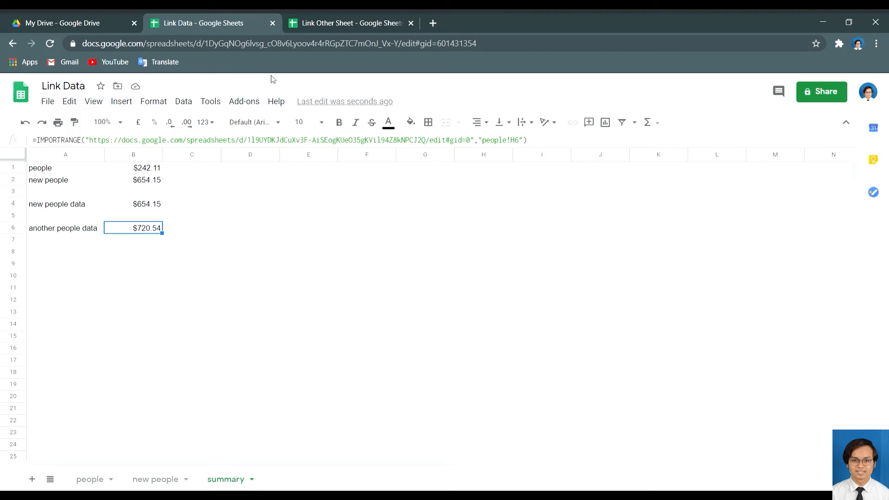
click(345, 25)
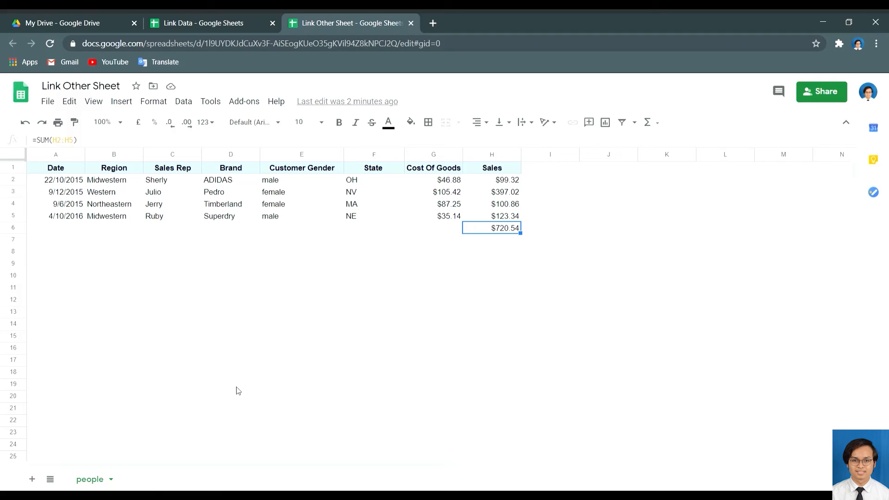
click(113, 480)
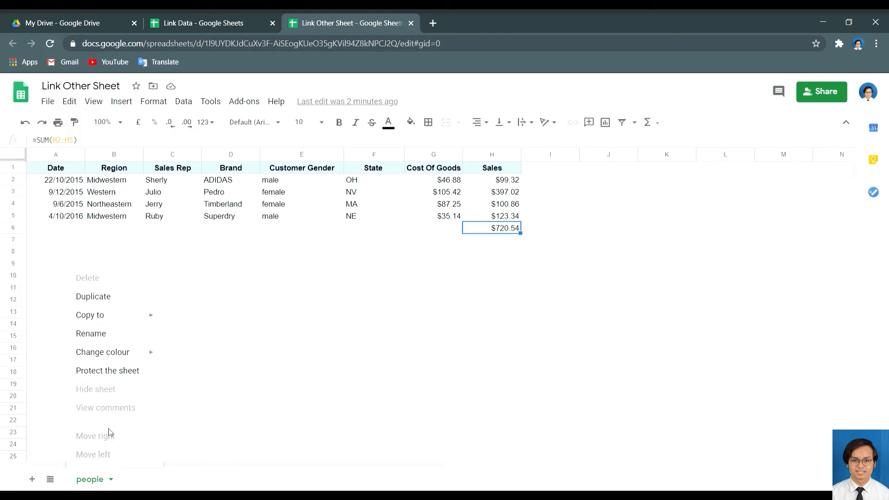
Duplicate the people sheet and rename the 'Copy of people' tab to 'other people'.
click(106, 302)
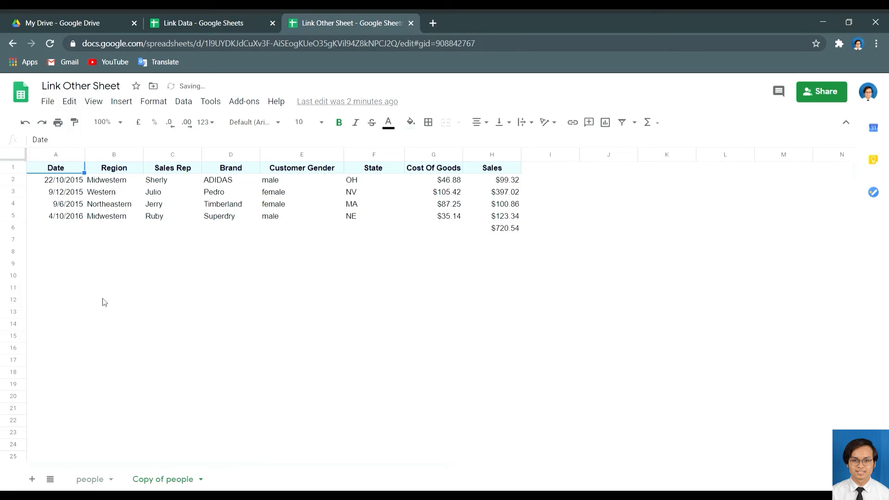
click(202, 480)
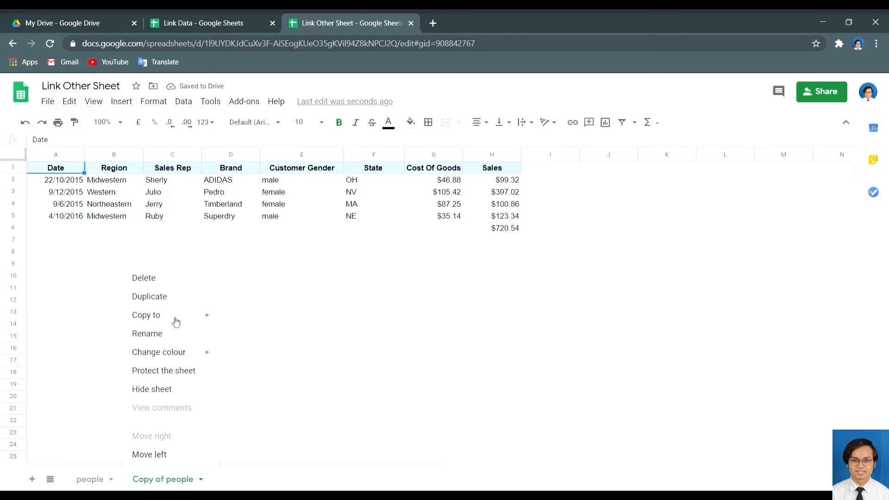
click(173, 334)
click(164, 480)
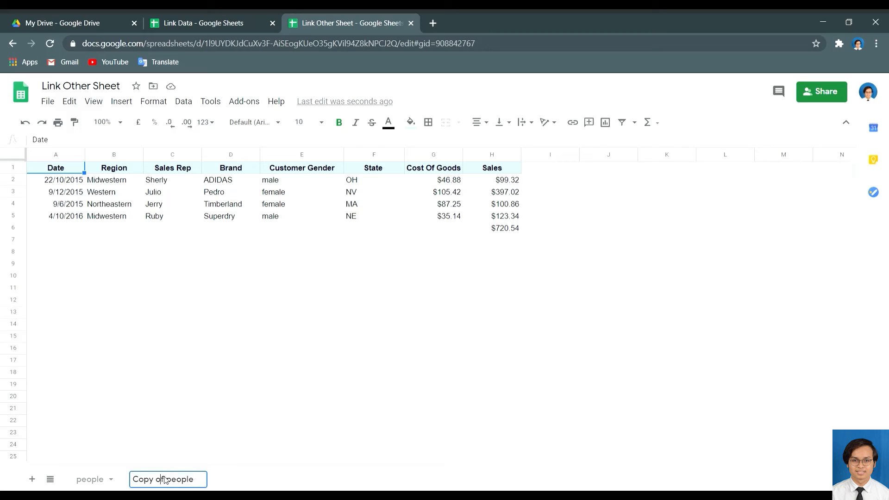
key(BackSpace)
key(BackSpace)
key(BackSpace)
key(BackSpace)
key(BackSpace)
key(BackSpace)
key(BackSpace)
key(BackSpace)
text(other)
key(Return)
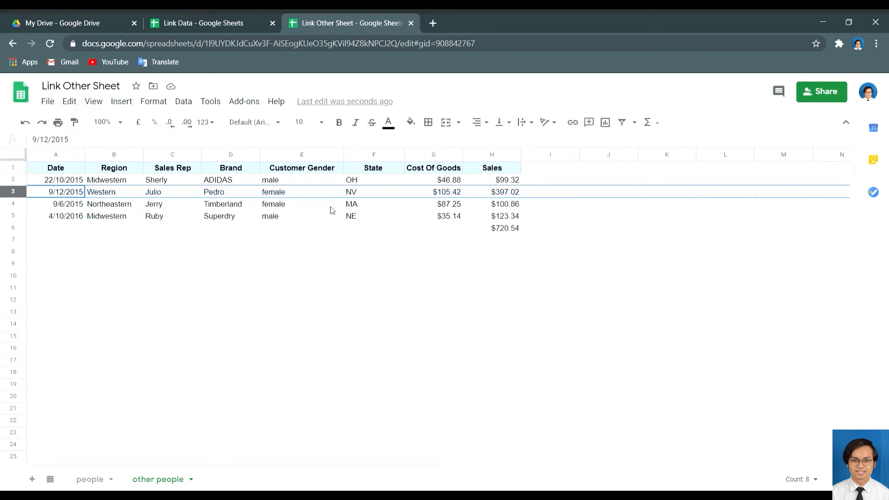
Delete row 3's 9/12/2015 Western sale, dropping the total to $323.52, and select the page URL.
right_click(25, 198)
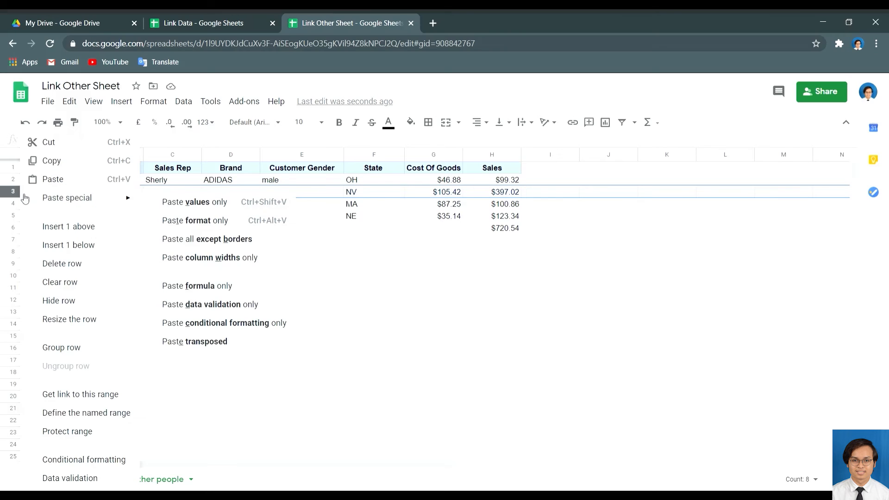
click(79, 270)
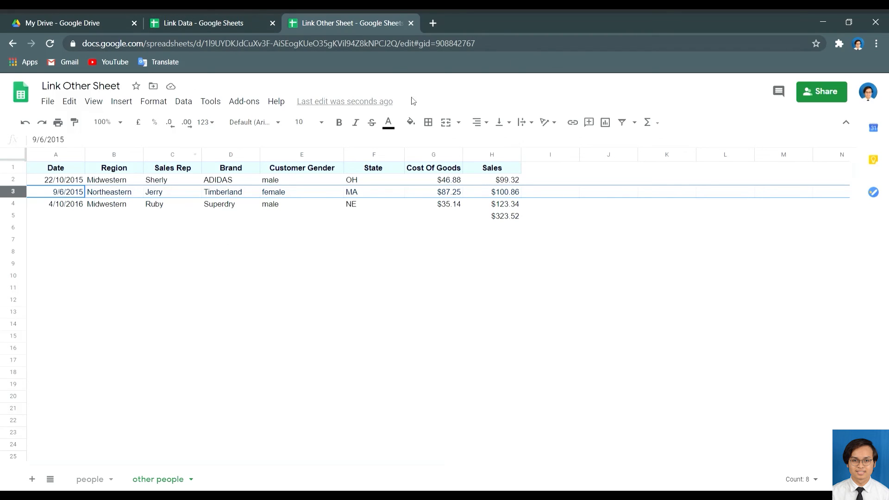
click(515, 44)
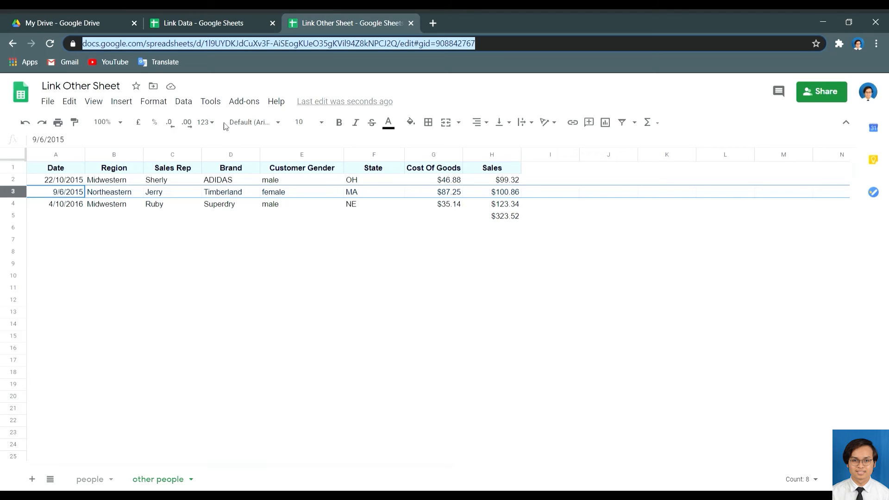
In summary cell C6, enter =IMPORTRANGE with the pasted Link Other Sheet URL and "other people!H5", showing $323.52.
click(208, 13)
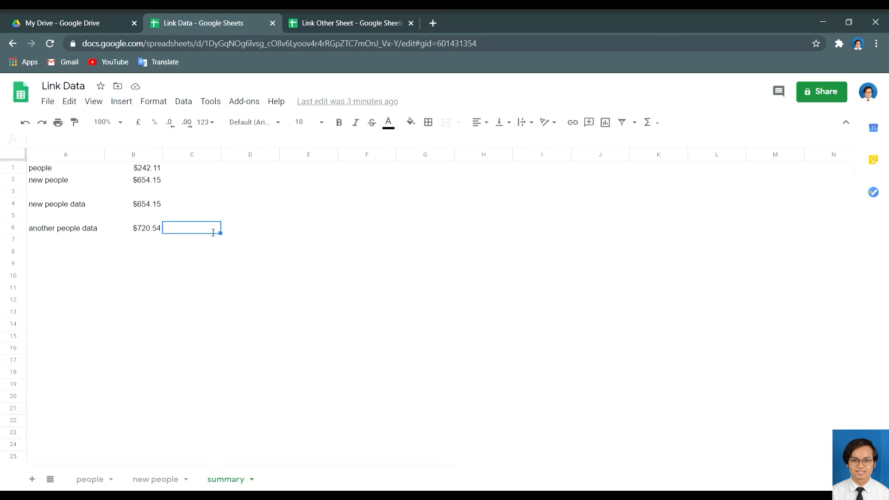
text(=IMPOR)
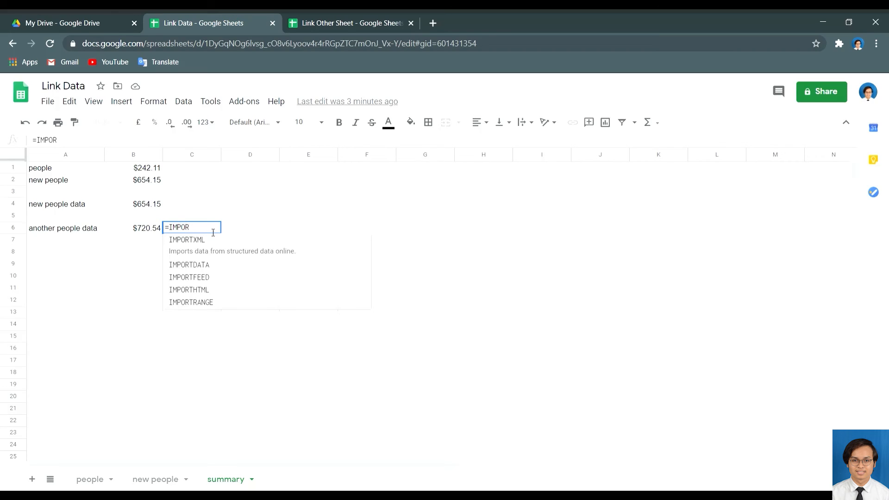
text(TRANGE)
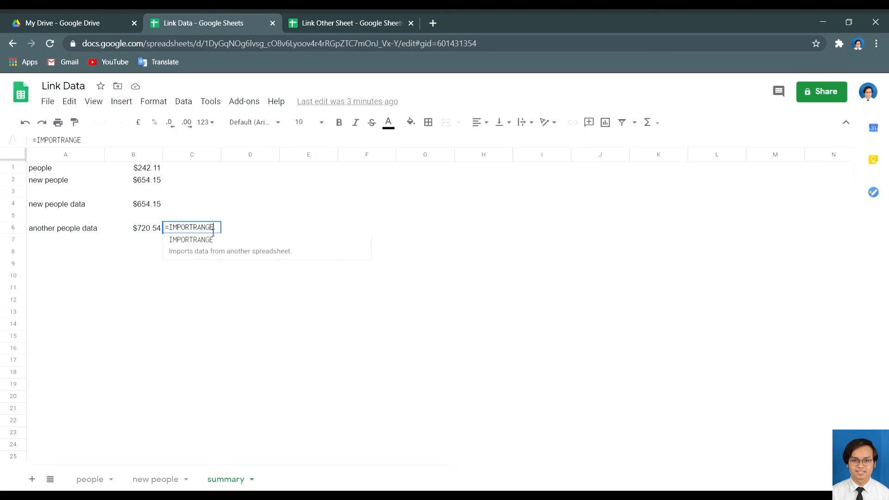
text(()
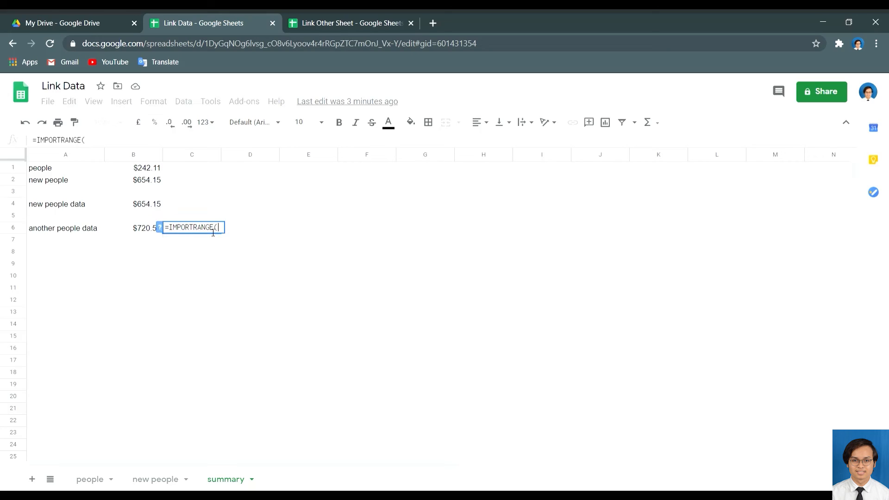
text(")
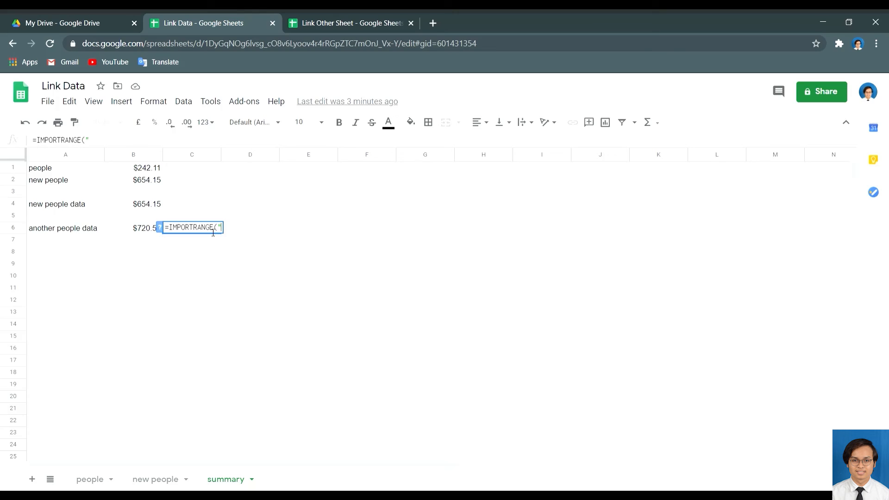
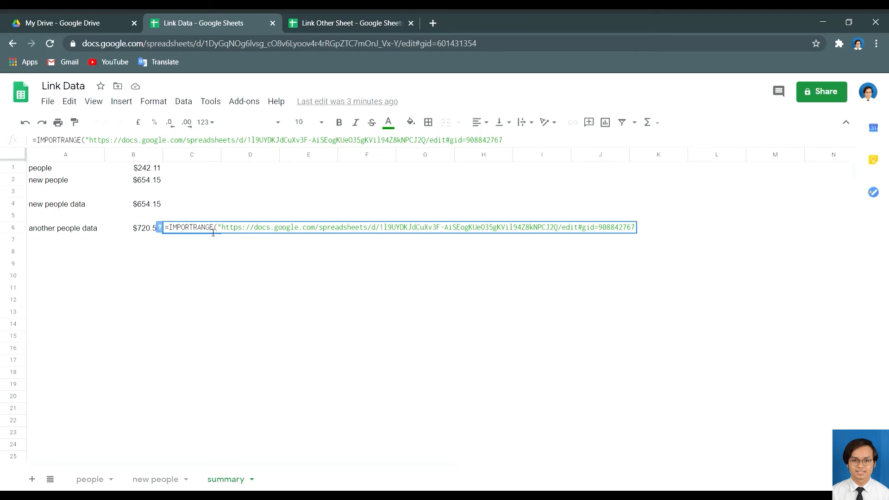
text("<)
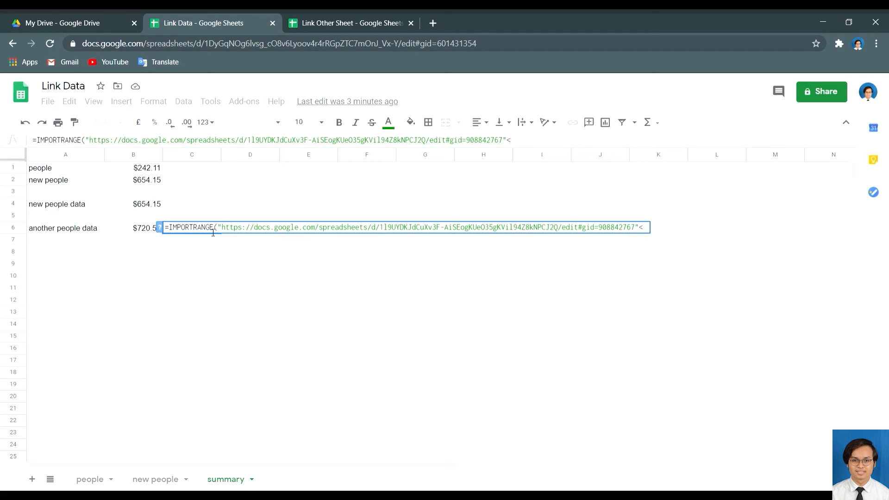
key(BackSpace)
text(,)
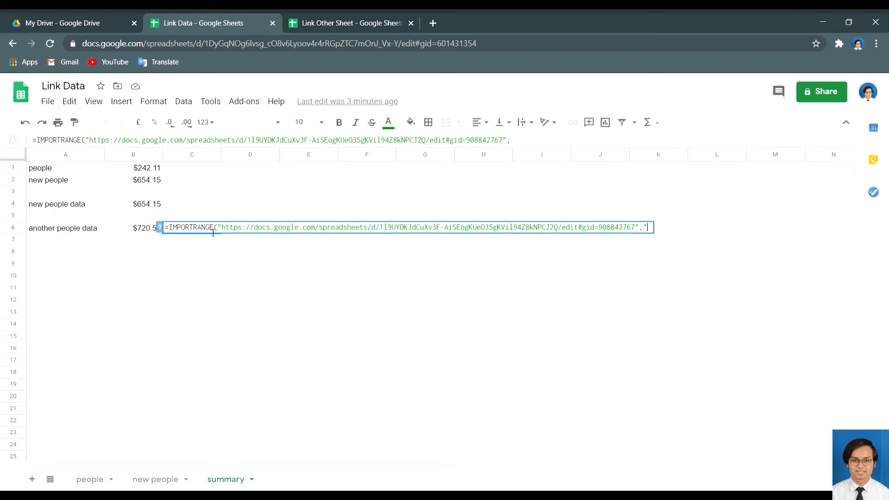
text("other people)
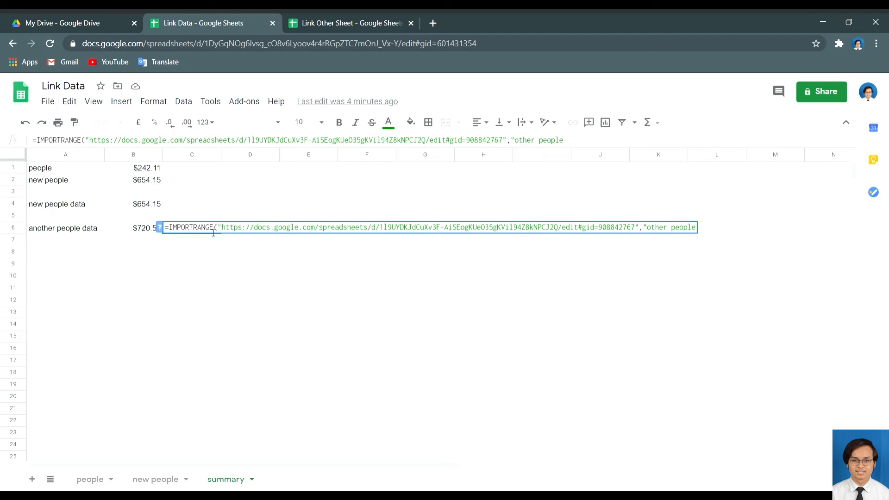
text(!)
text(H5"))
key(Return)
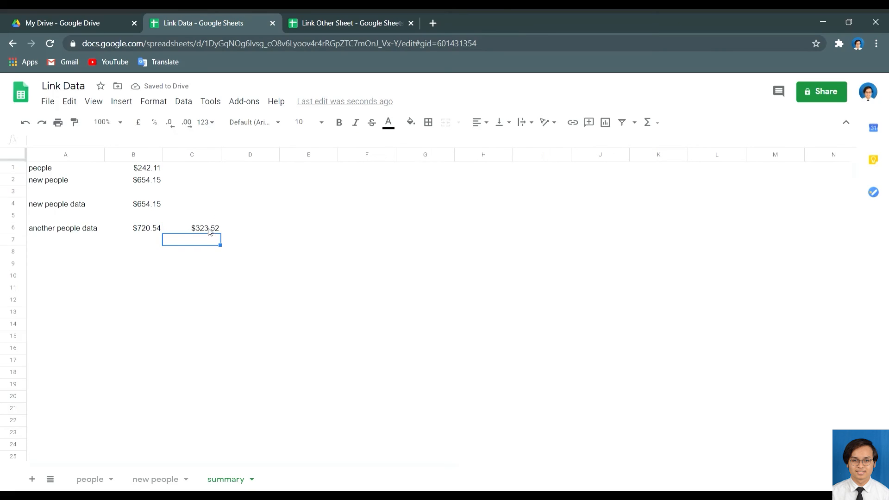
click(209, 229)
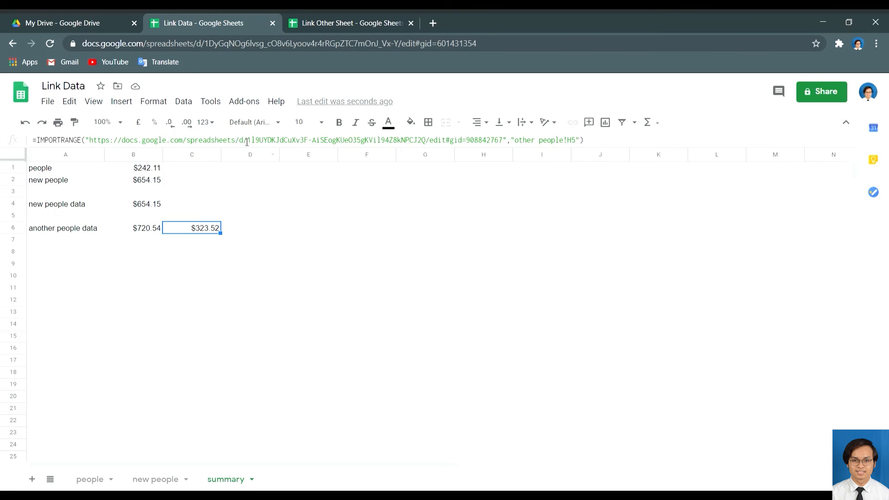
Look over the people sheet in Link Other Sheet, then return to Link Data.
click(343, 23)
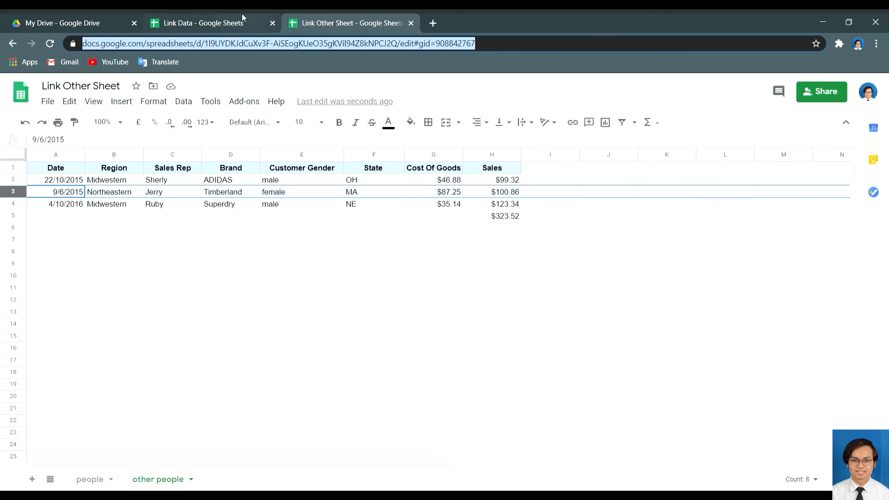
click(92, 481)
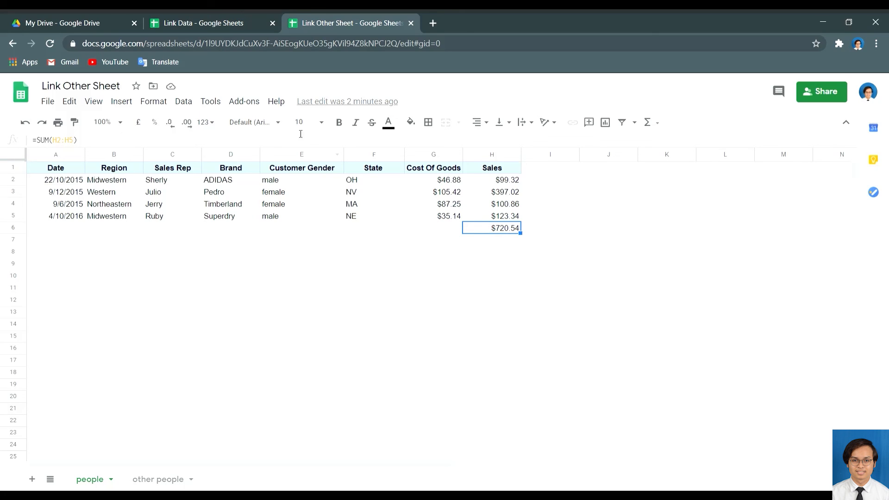
click(234, 16)
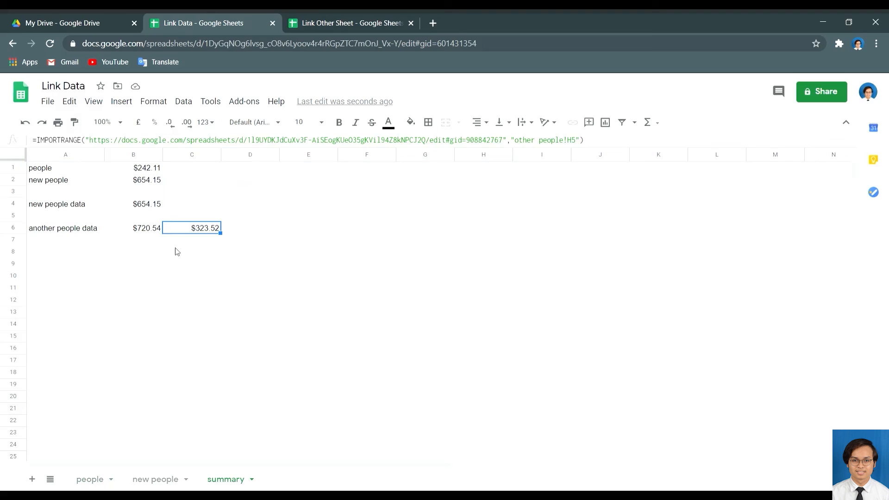
Delete the imported totals from B6 and C6 on the summary sheet.
click(158, 231)
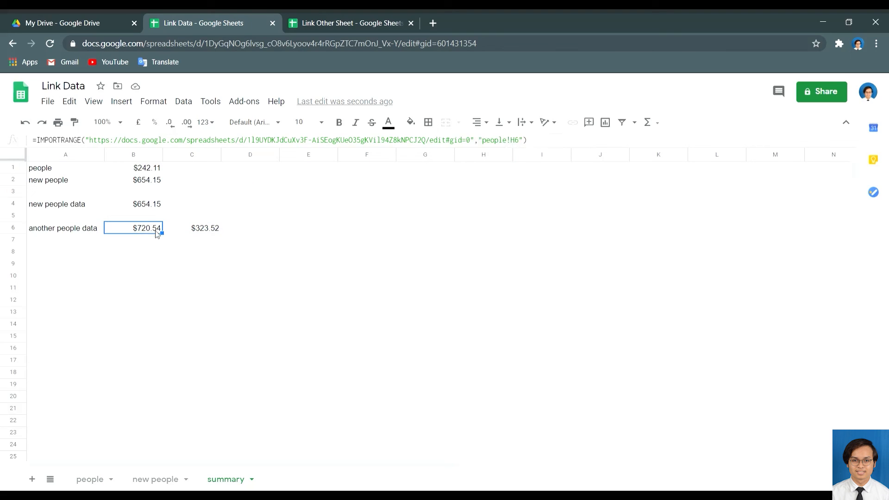
key(Delete)
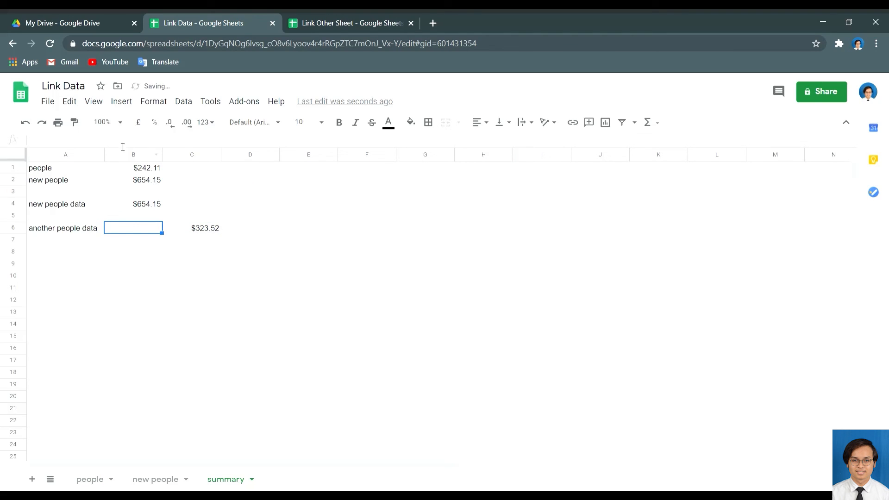
click(186, 232)
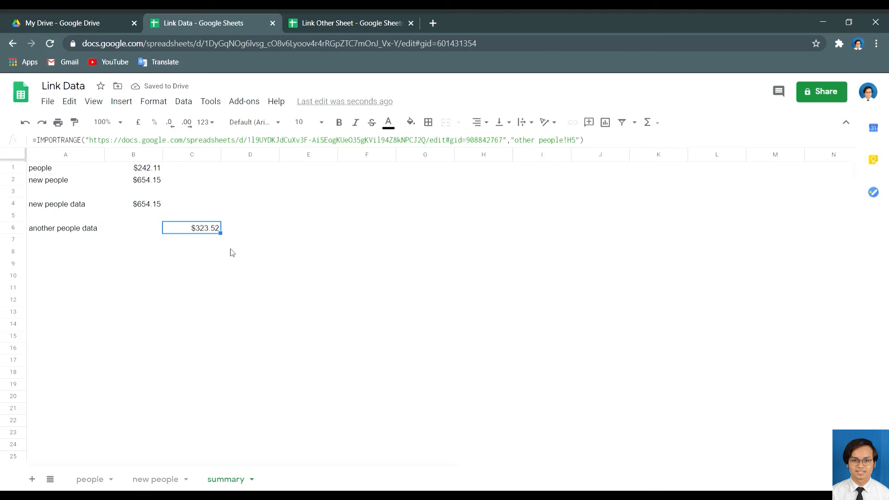
key(Delete)
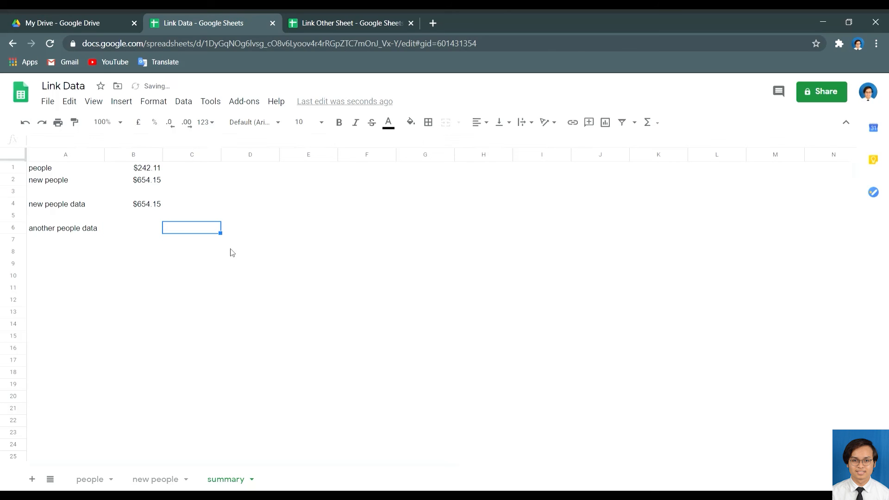
click(324, 14)
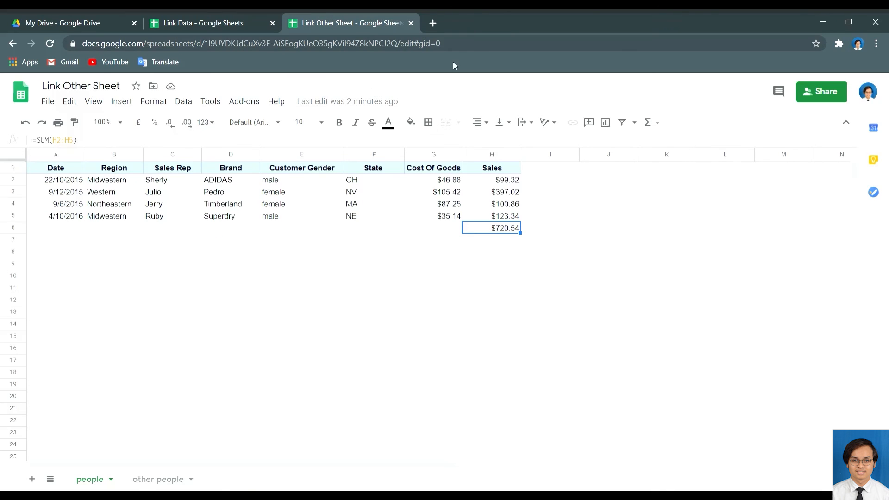
Copy the people sheet's URL and begin a new formula in summary cell B6.
click(459, 50)
key(ctrl+c)
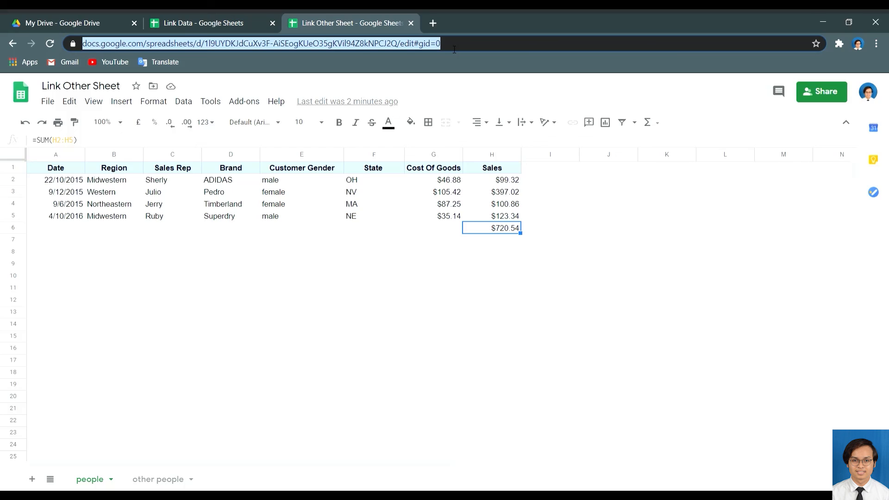
click(230, 15)
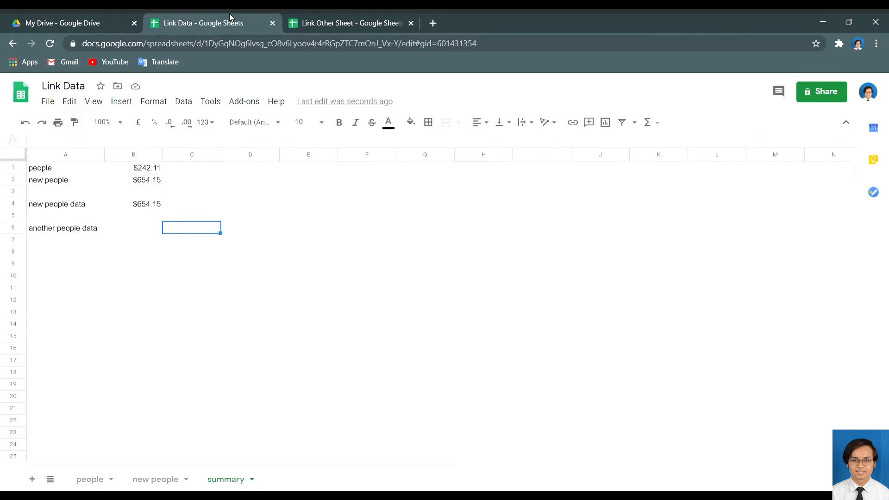
click(141, 230)
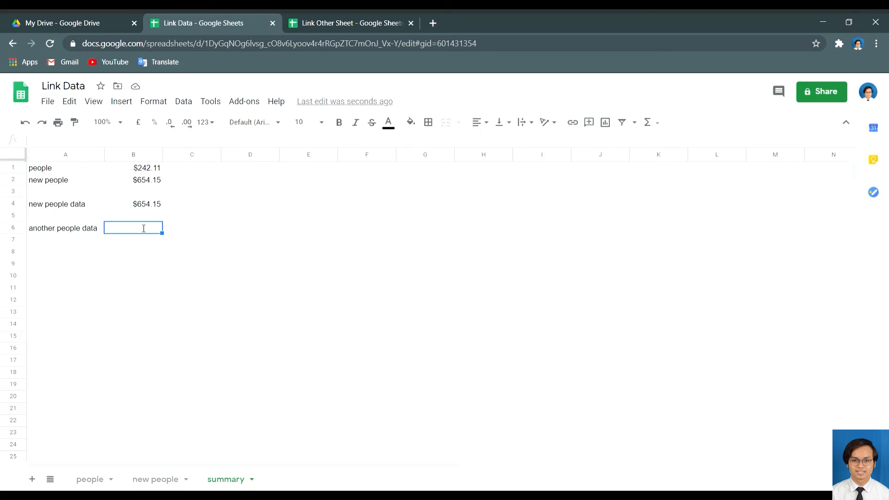
text(=)
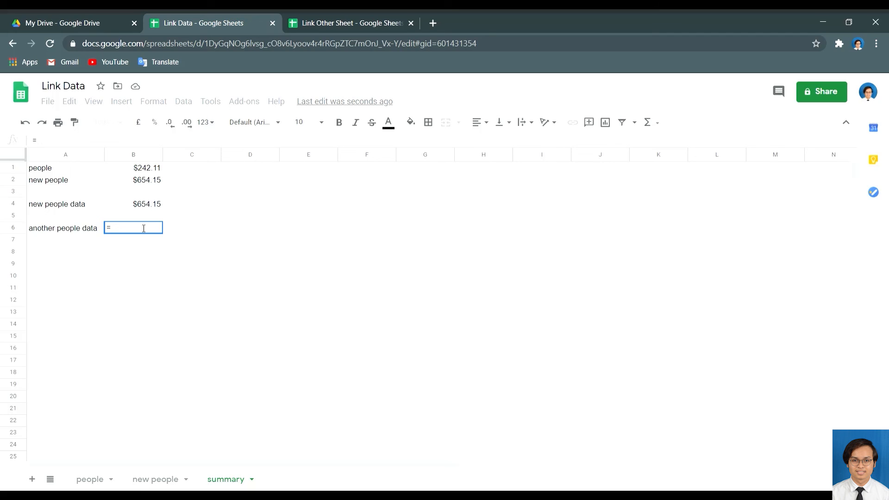
click(352, 21)
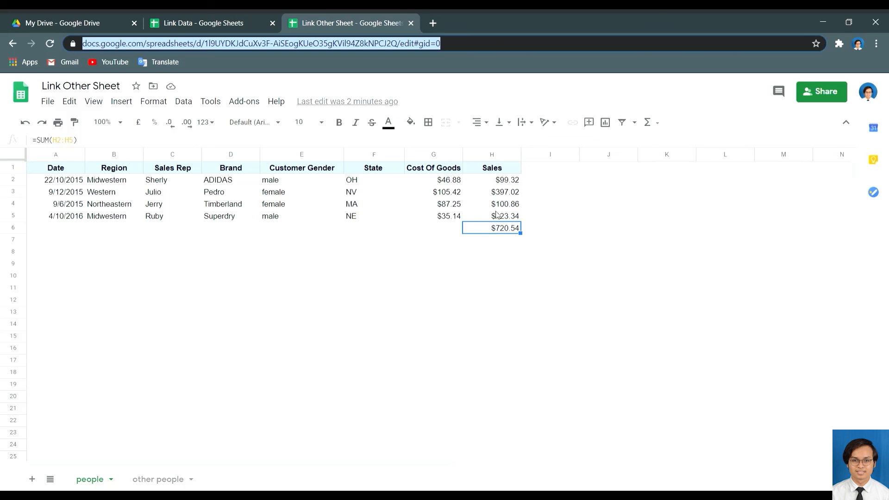
click(216, 14)
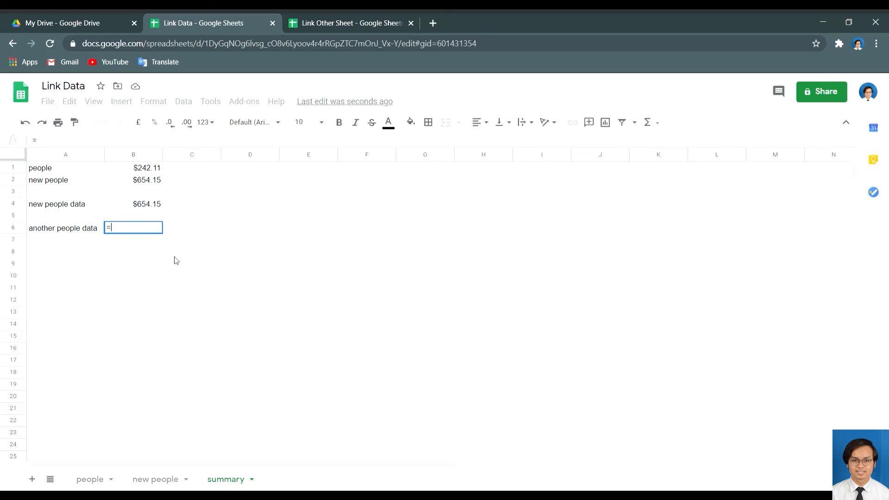
Complete B6 as =SUM(IMPORTRANGE("<URL>","people!H2:h5")), displaying $720.54.
text(SUM)
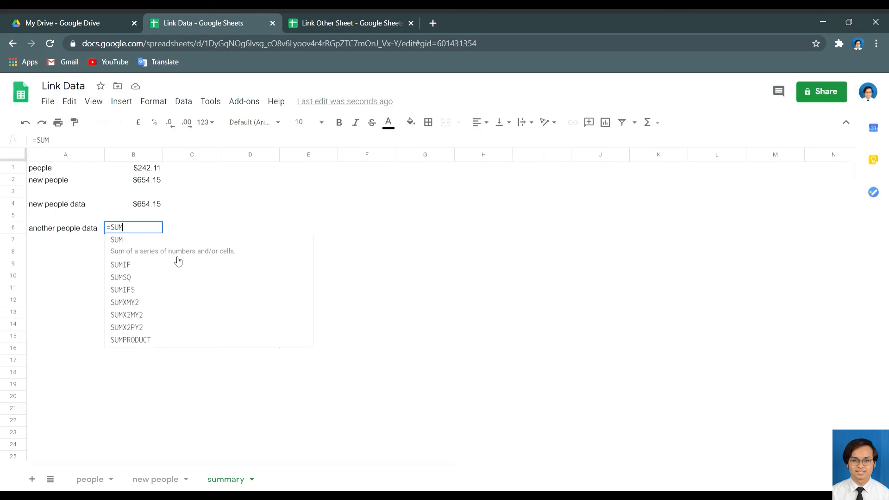
text(()
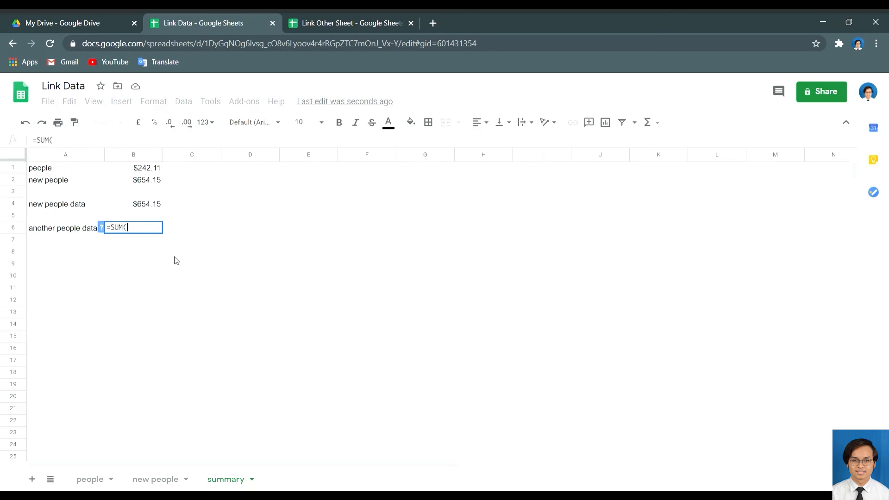
text(impor)
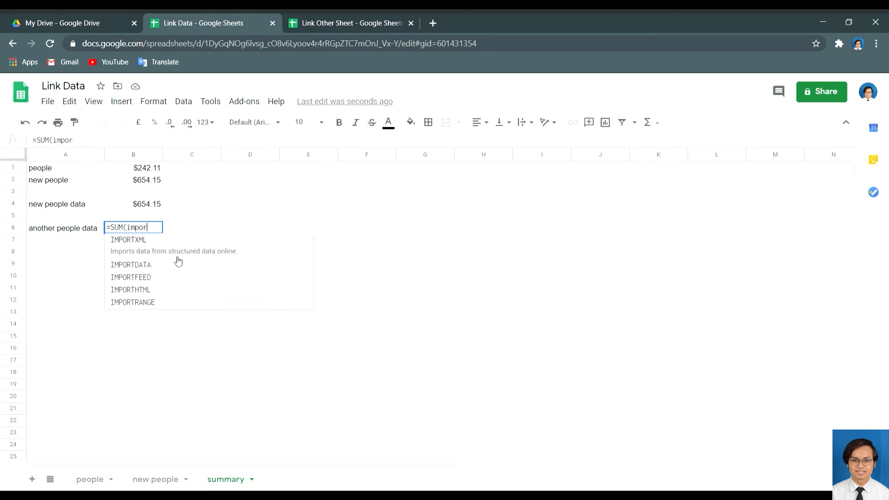
text(trange)
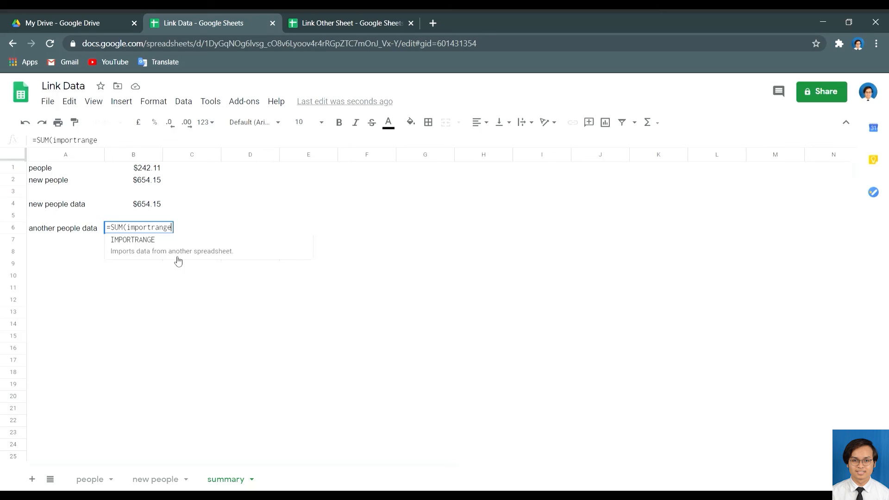
text(()
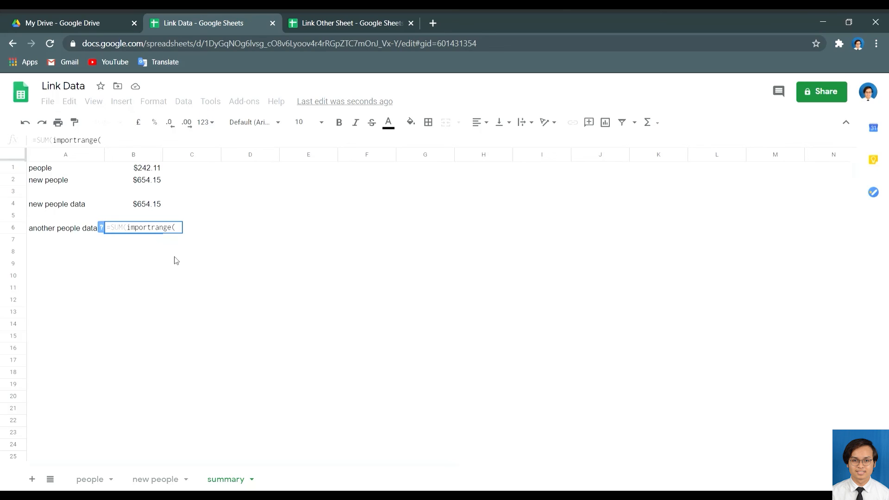
text(")
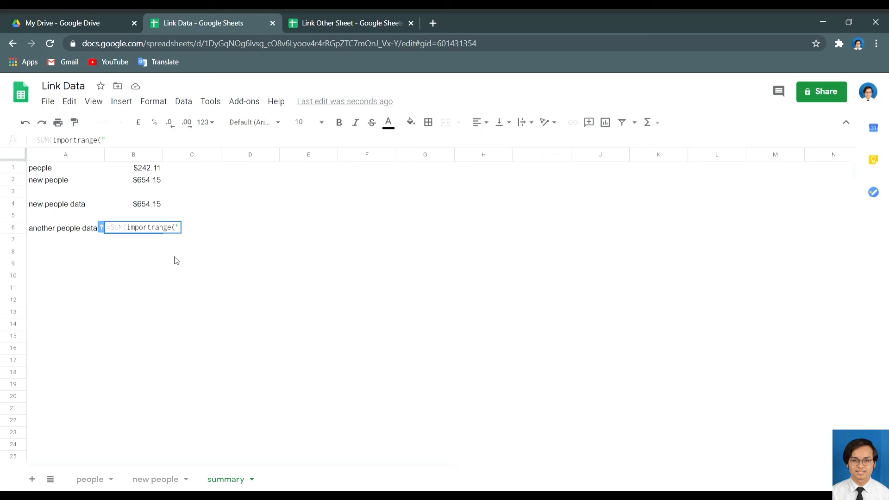
key(ctrl+v)
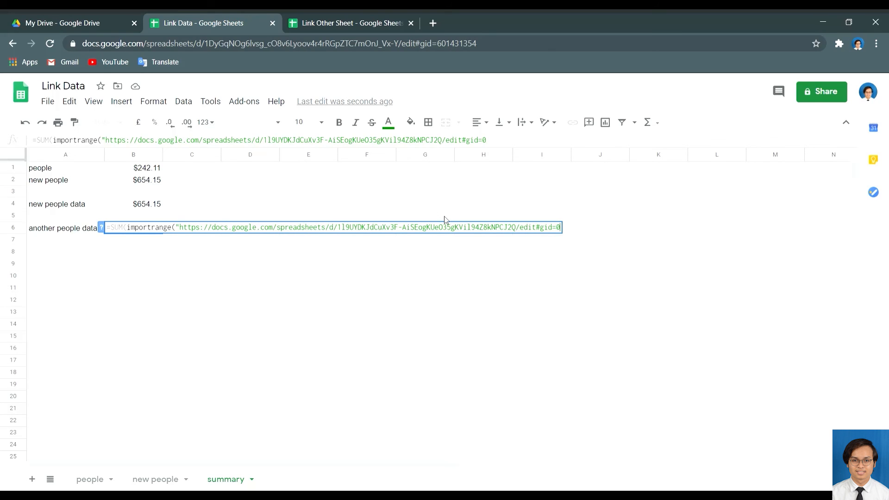
text(",)
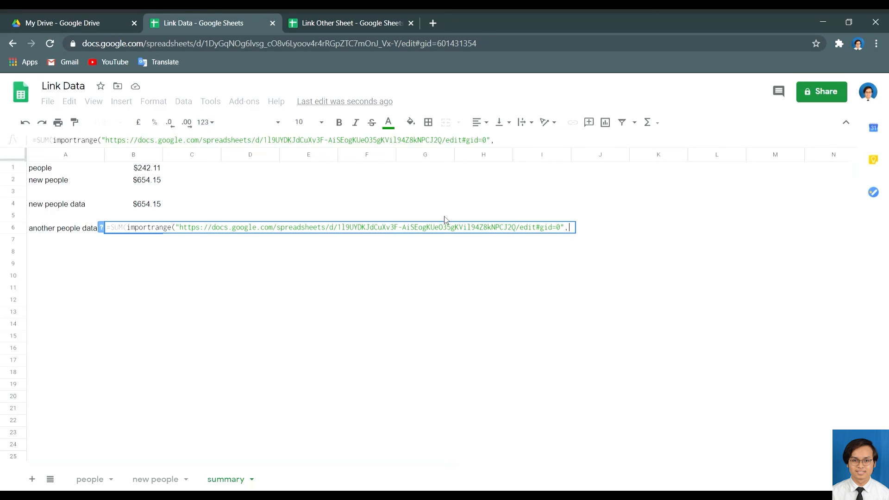
text(")
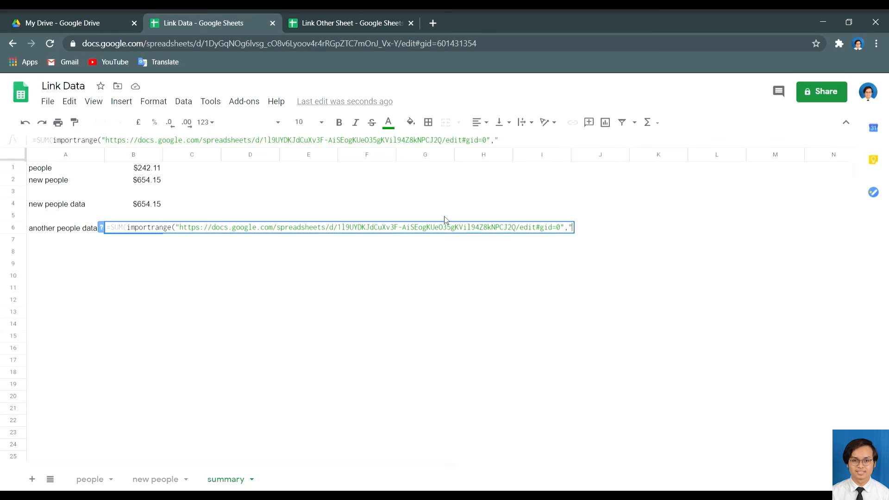
text(people)
text(!)
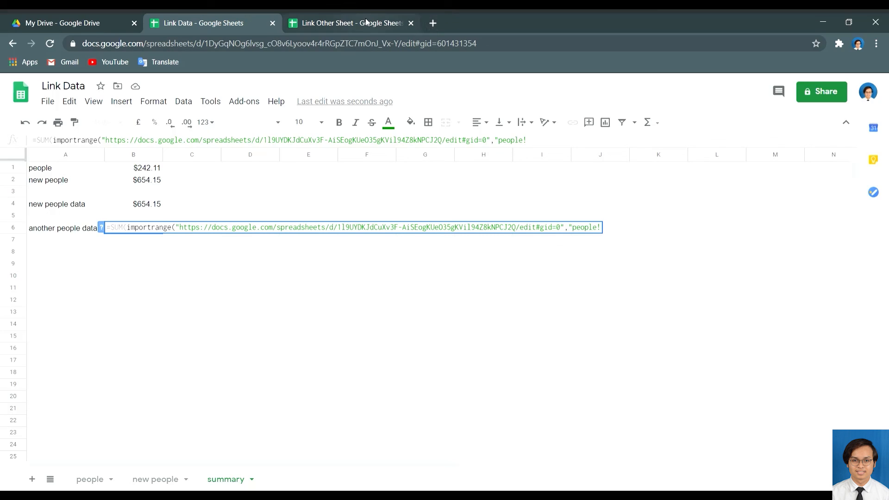
click(329, 15)
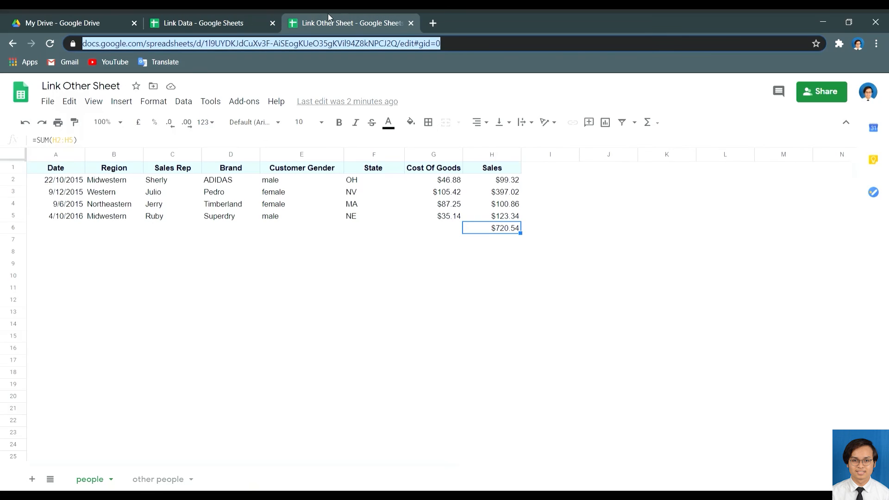
click(244, 13)
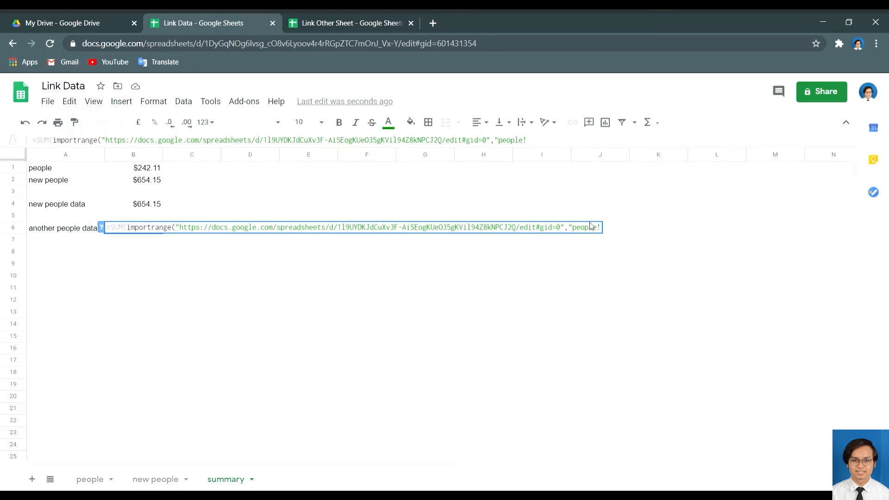
text(H@)
key(BackSpace)
text(2:h5)
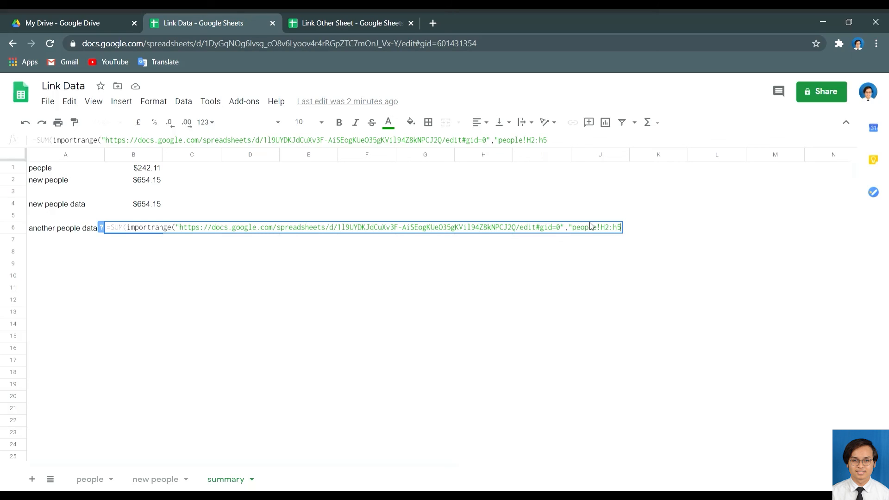
text("))
key(Return)
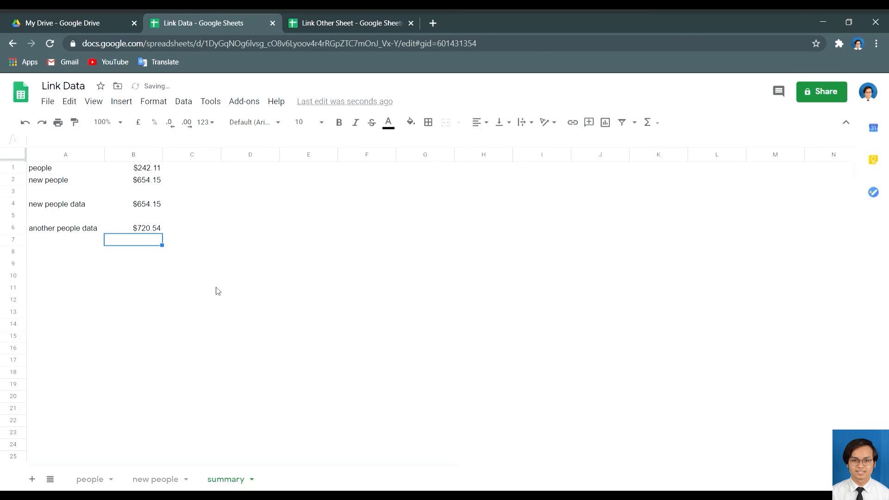
click(148, 232)
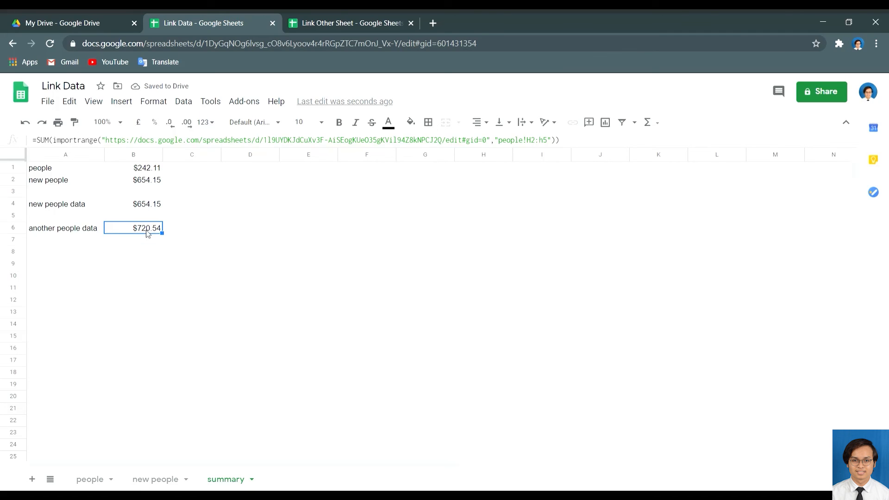
Select Sales values H2:H5 in Link Other Sheet to verify their total.
click(317, 14)
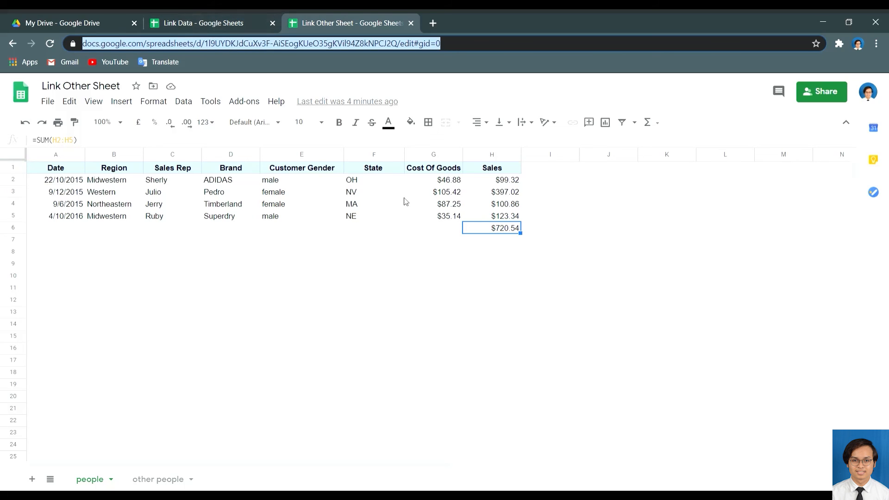
click(492, 182)
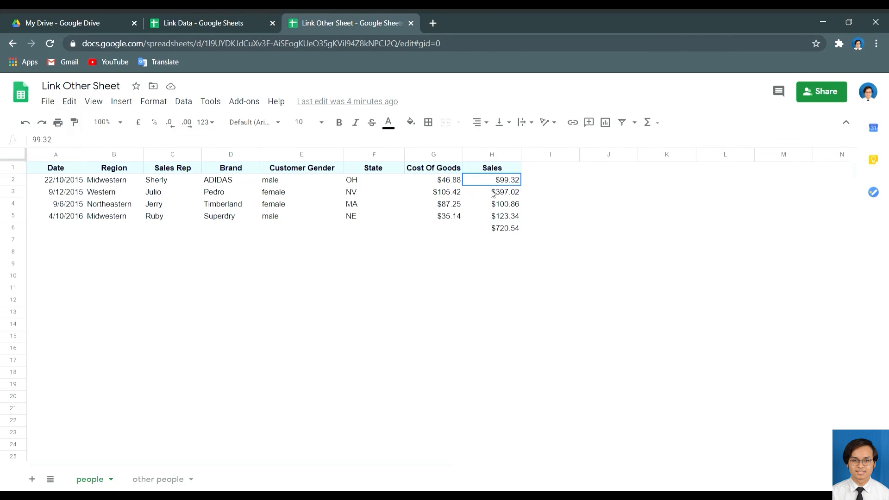
drag(493, 194, 493, 219)
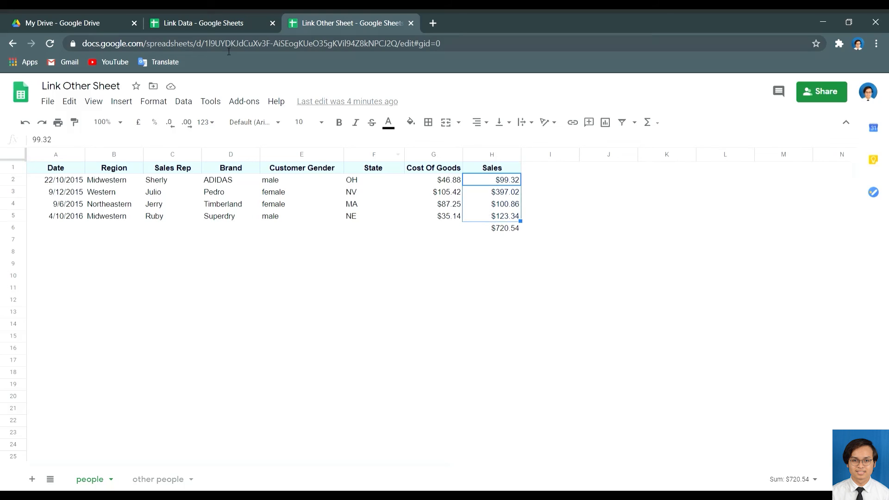
click(217, 18)
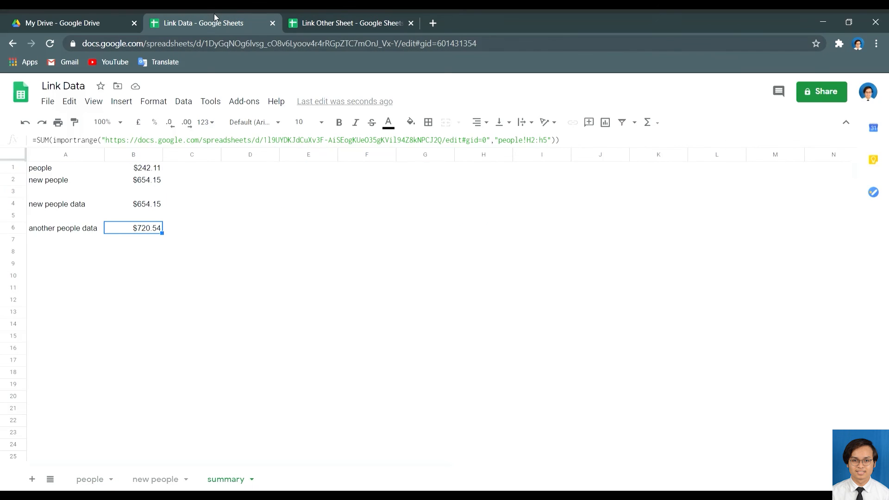
Strip SUM( and its closing bracket from B6 so $99.32, $397.02, $100.86, $123.34 fill B6:B9.
double_click(147, 229)
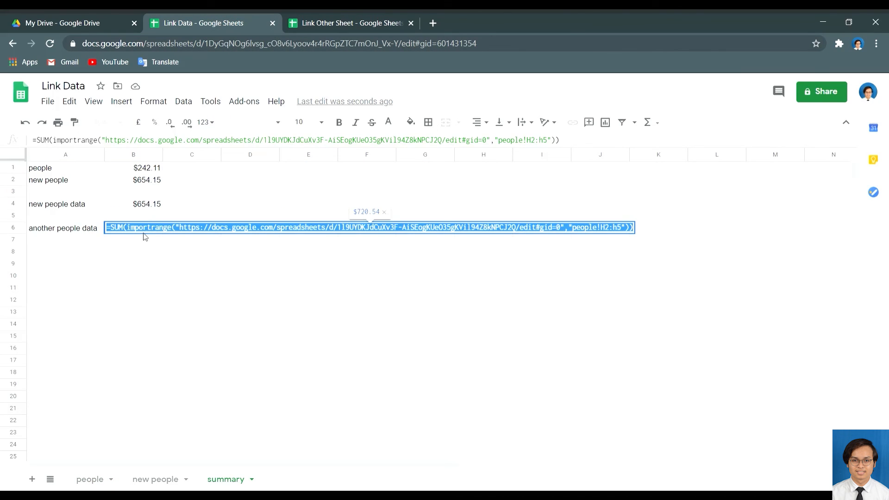
click(129, 228)
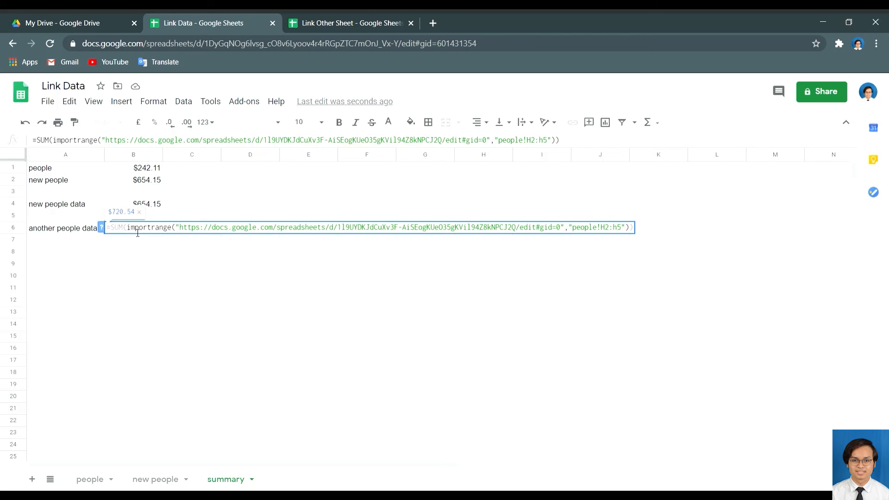
key(BackSpace)
key(BackSpace)
key(BackSpace)
key(BackSpace)
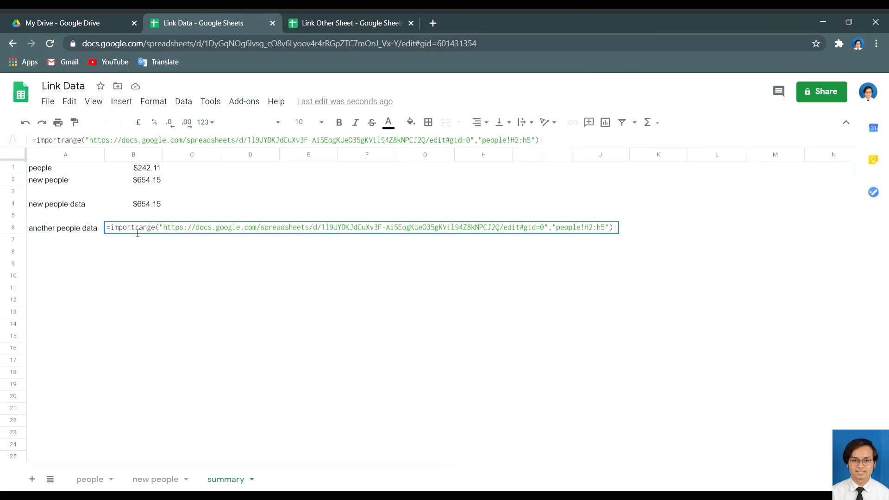
key(Return)
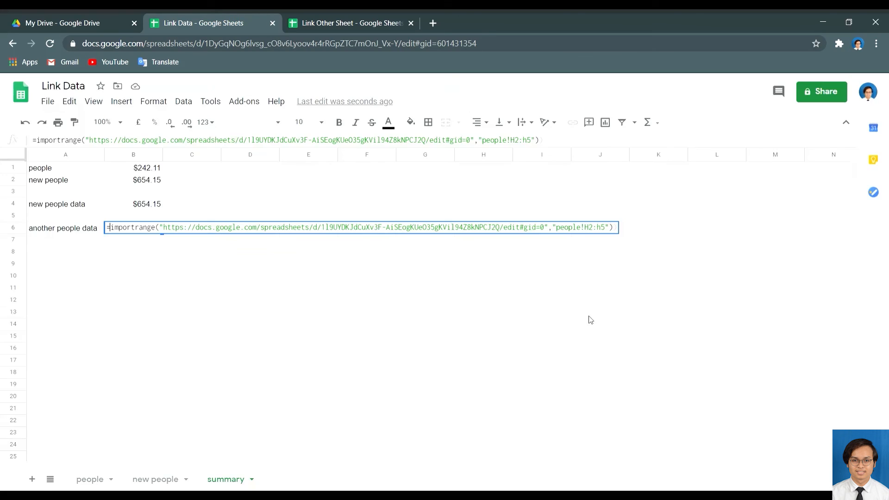
click(590, 318)
click(620, 230)
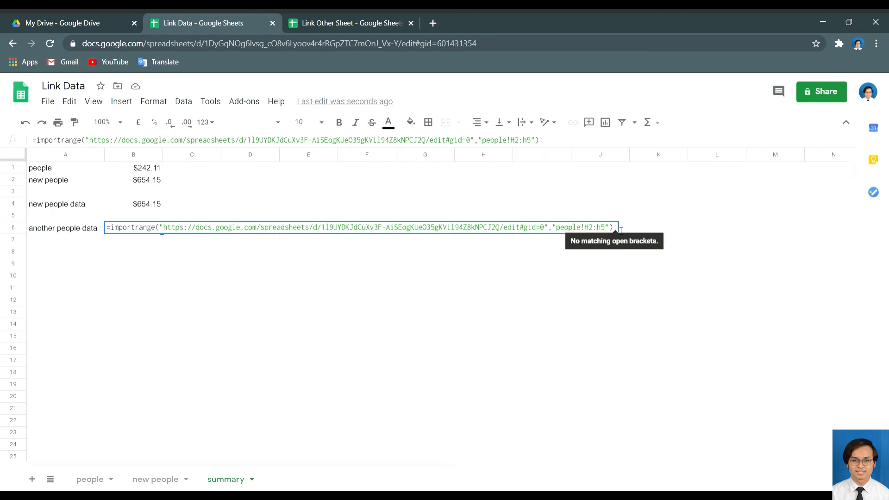
text())
key(BackSpace)
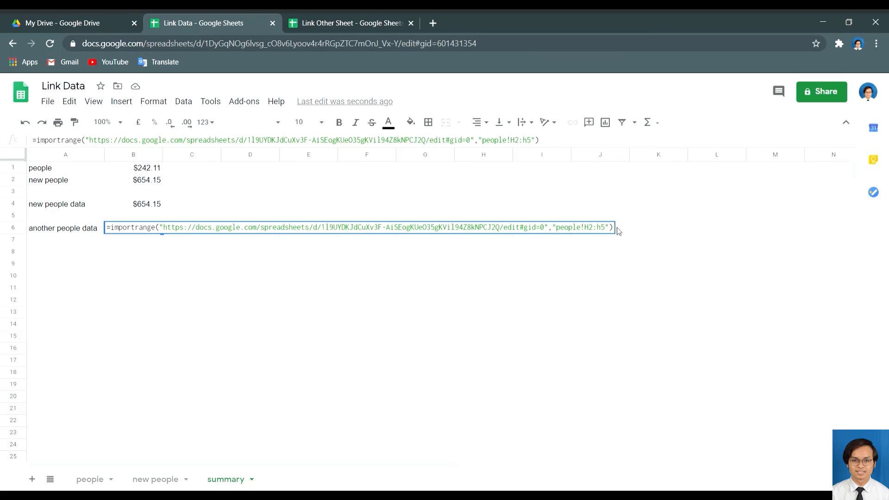
key(Return)
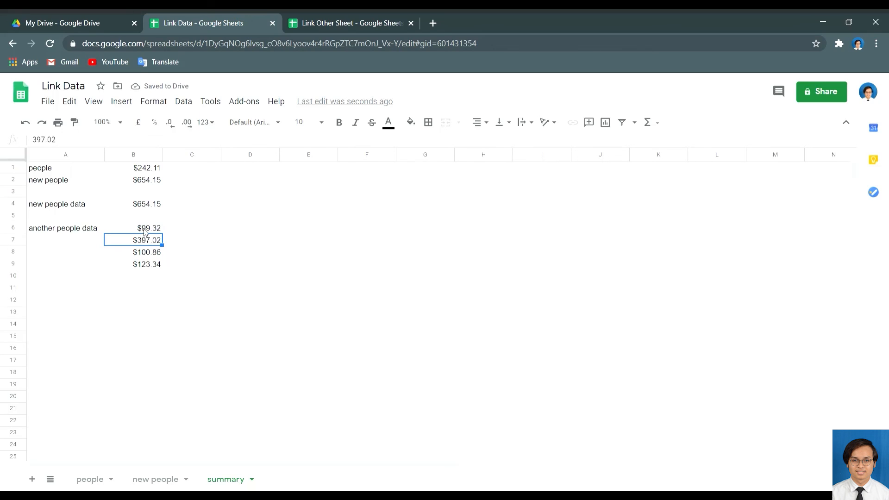
Compare the people sheet in Link Other Sheet with the Link Data summary sheet.
click(320, 19)
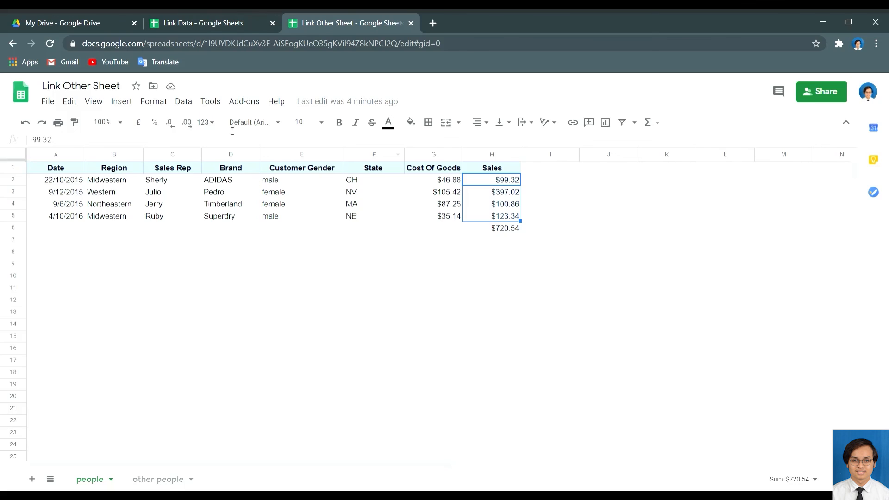
click(204, 23)
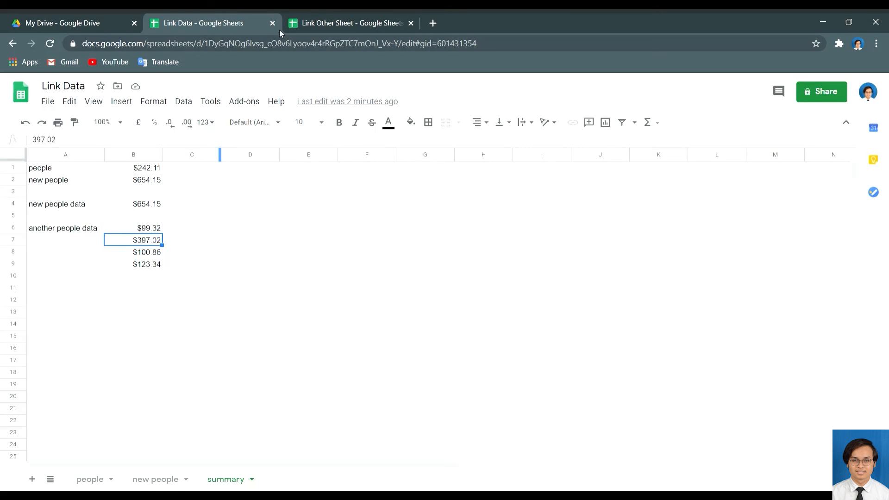
click(343, 14)
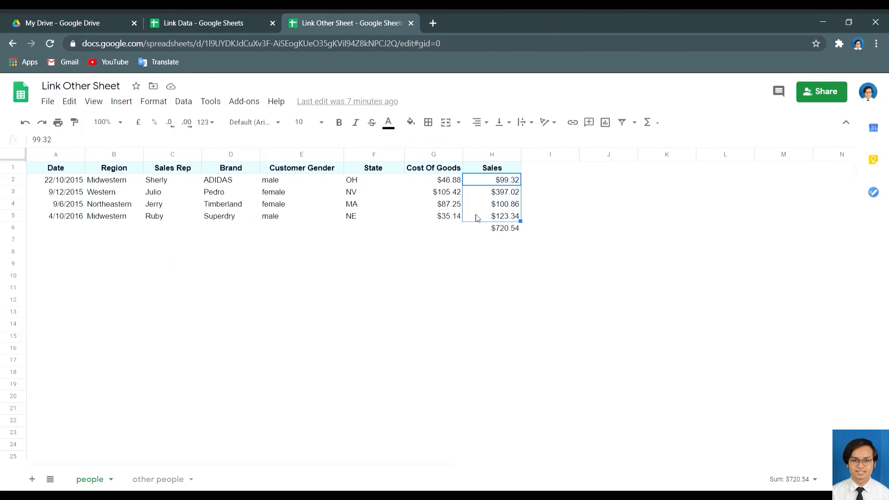
click(203, 23)
Change B6's import range to people!A2:h5 so the full people table fills B6:I9.
click(142, 229)
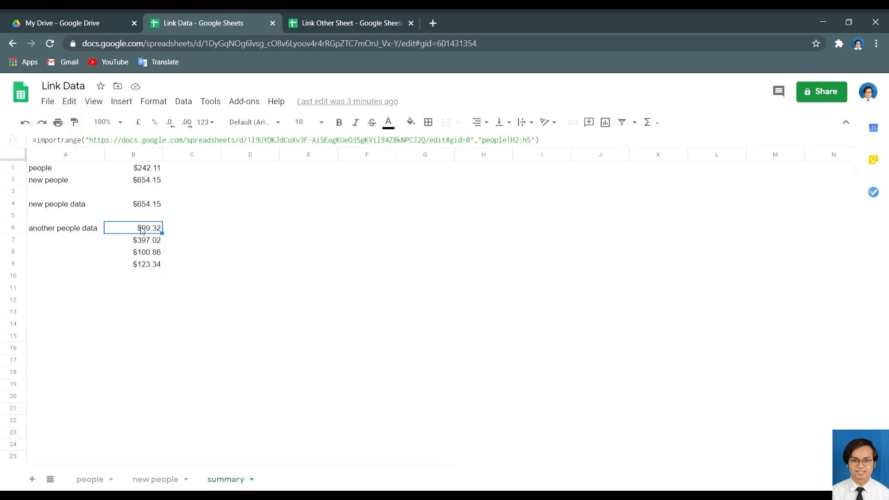
double_click(142, 228)
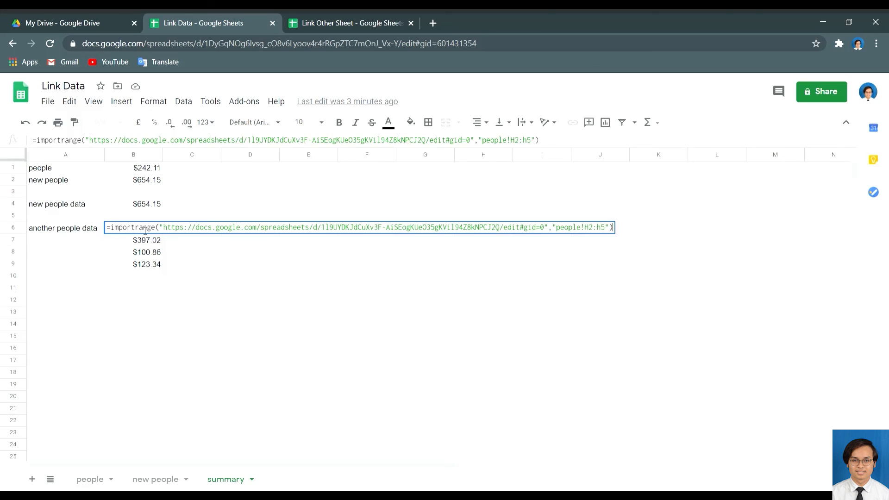
click(593, 230)
key(BackSpace)
text(A)
key(Return)
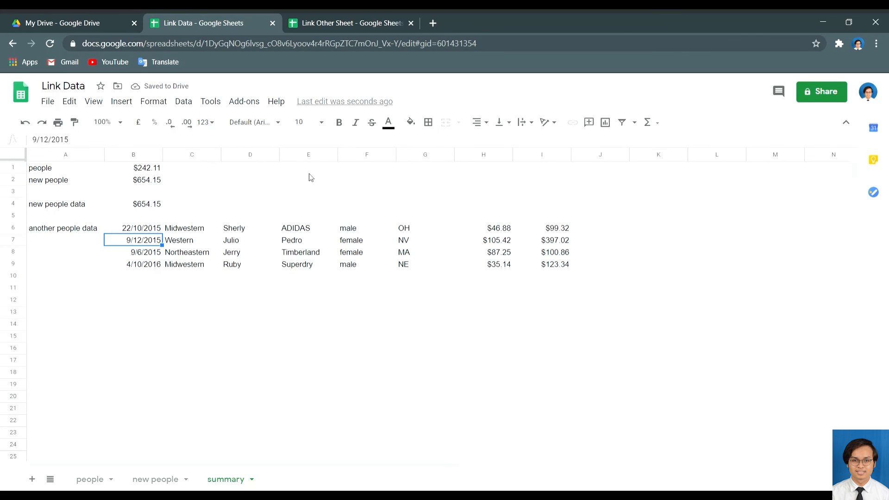
click(338, 18)
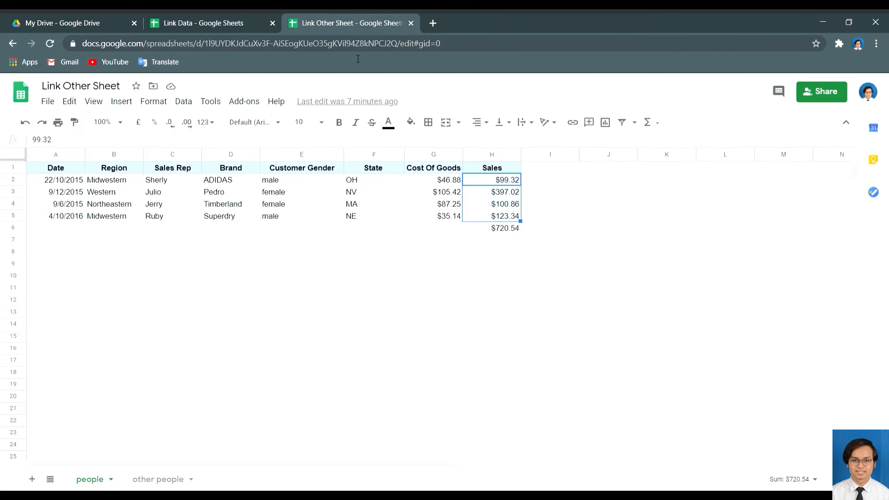
click(201, 18)
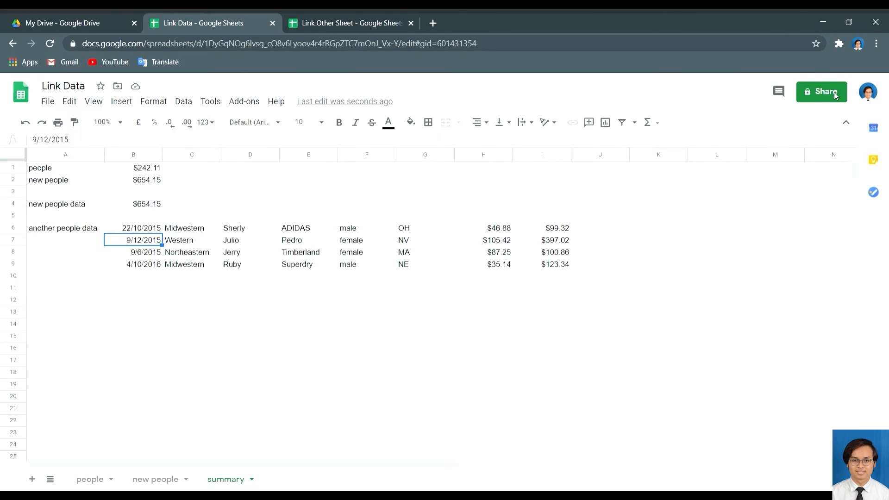